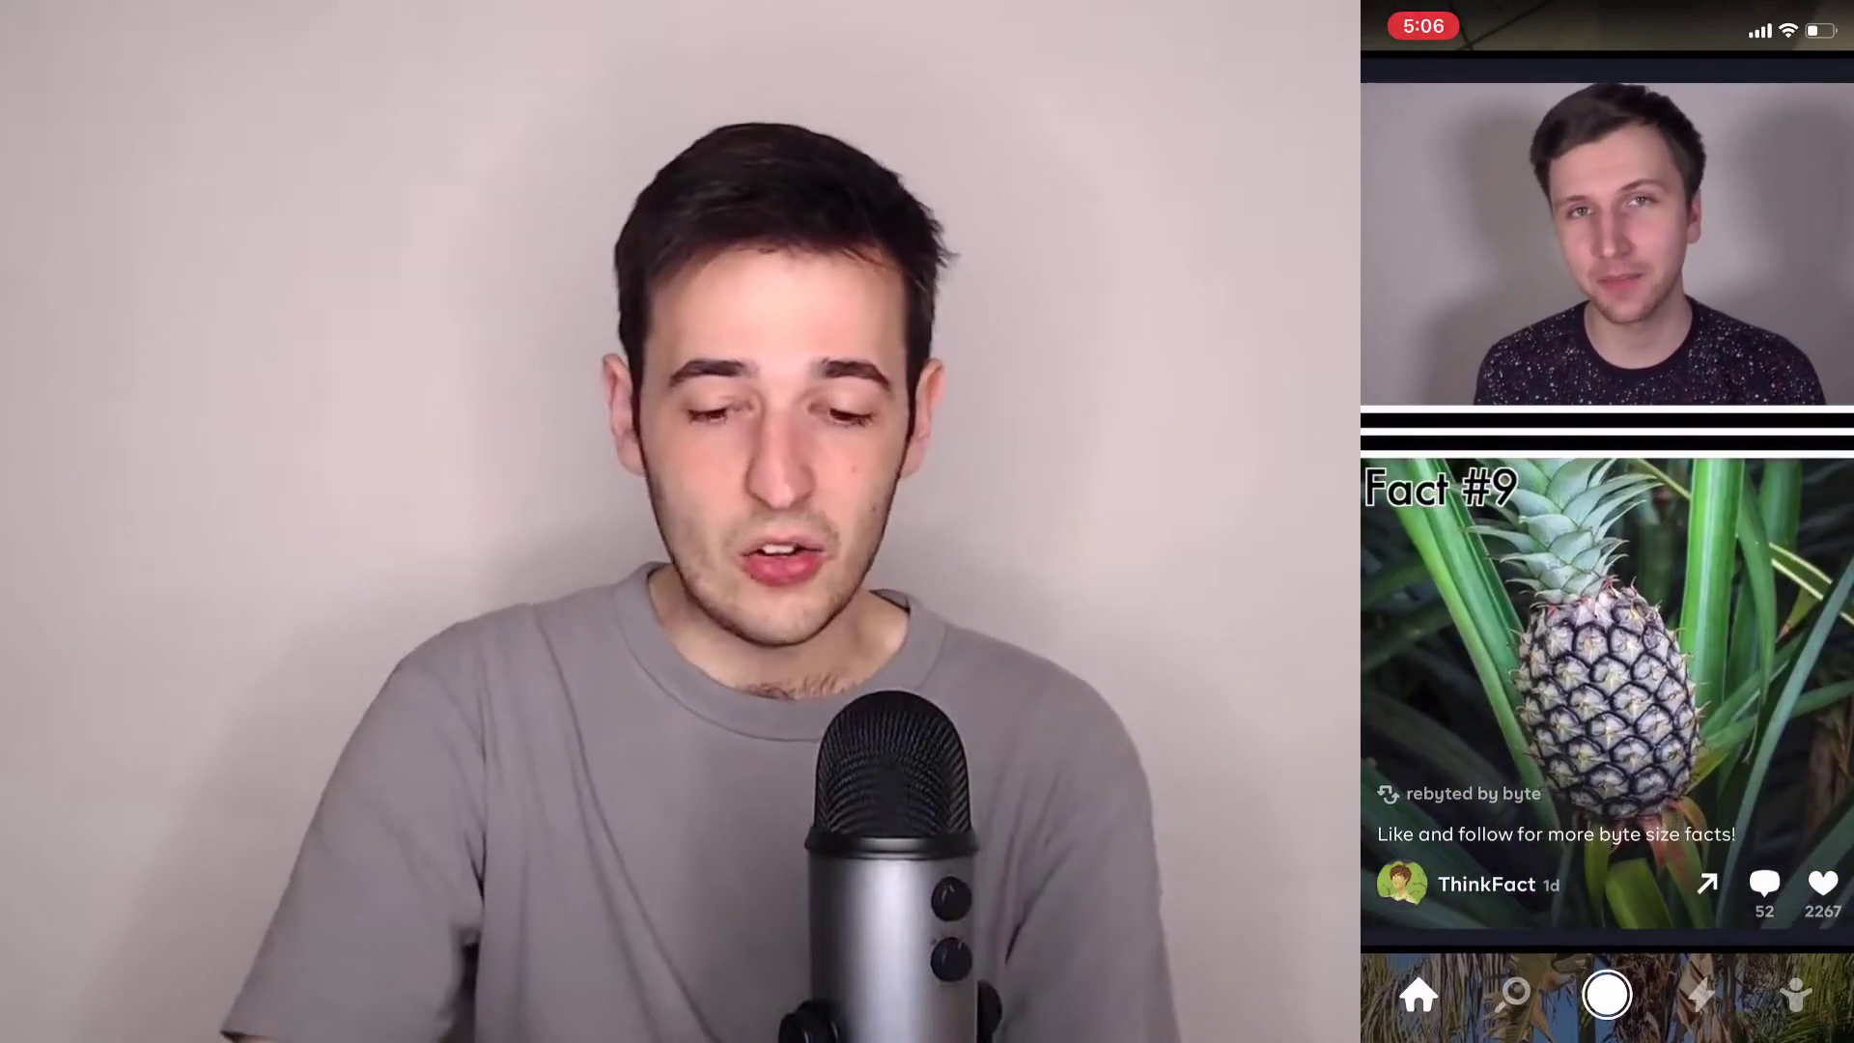
Step: Open Byte's search page and scroll past the Art, Experimental, wierd and Voices category cards
{"action": "left_click", "coordinate": [1512, 994]}
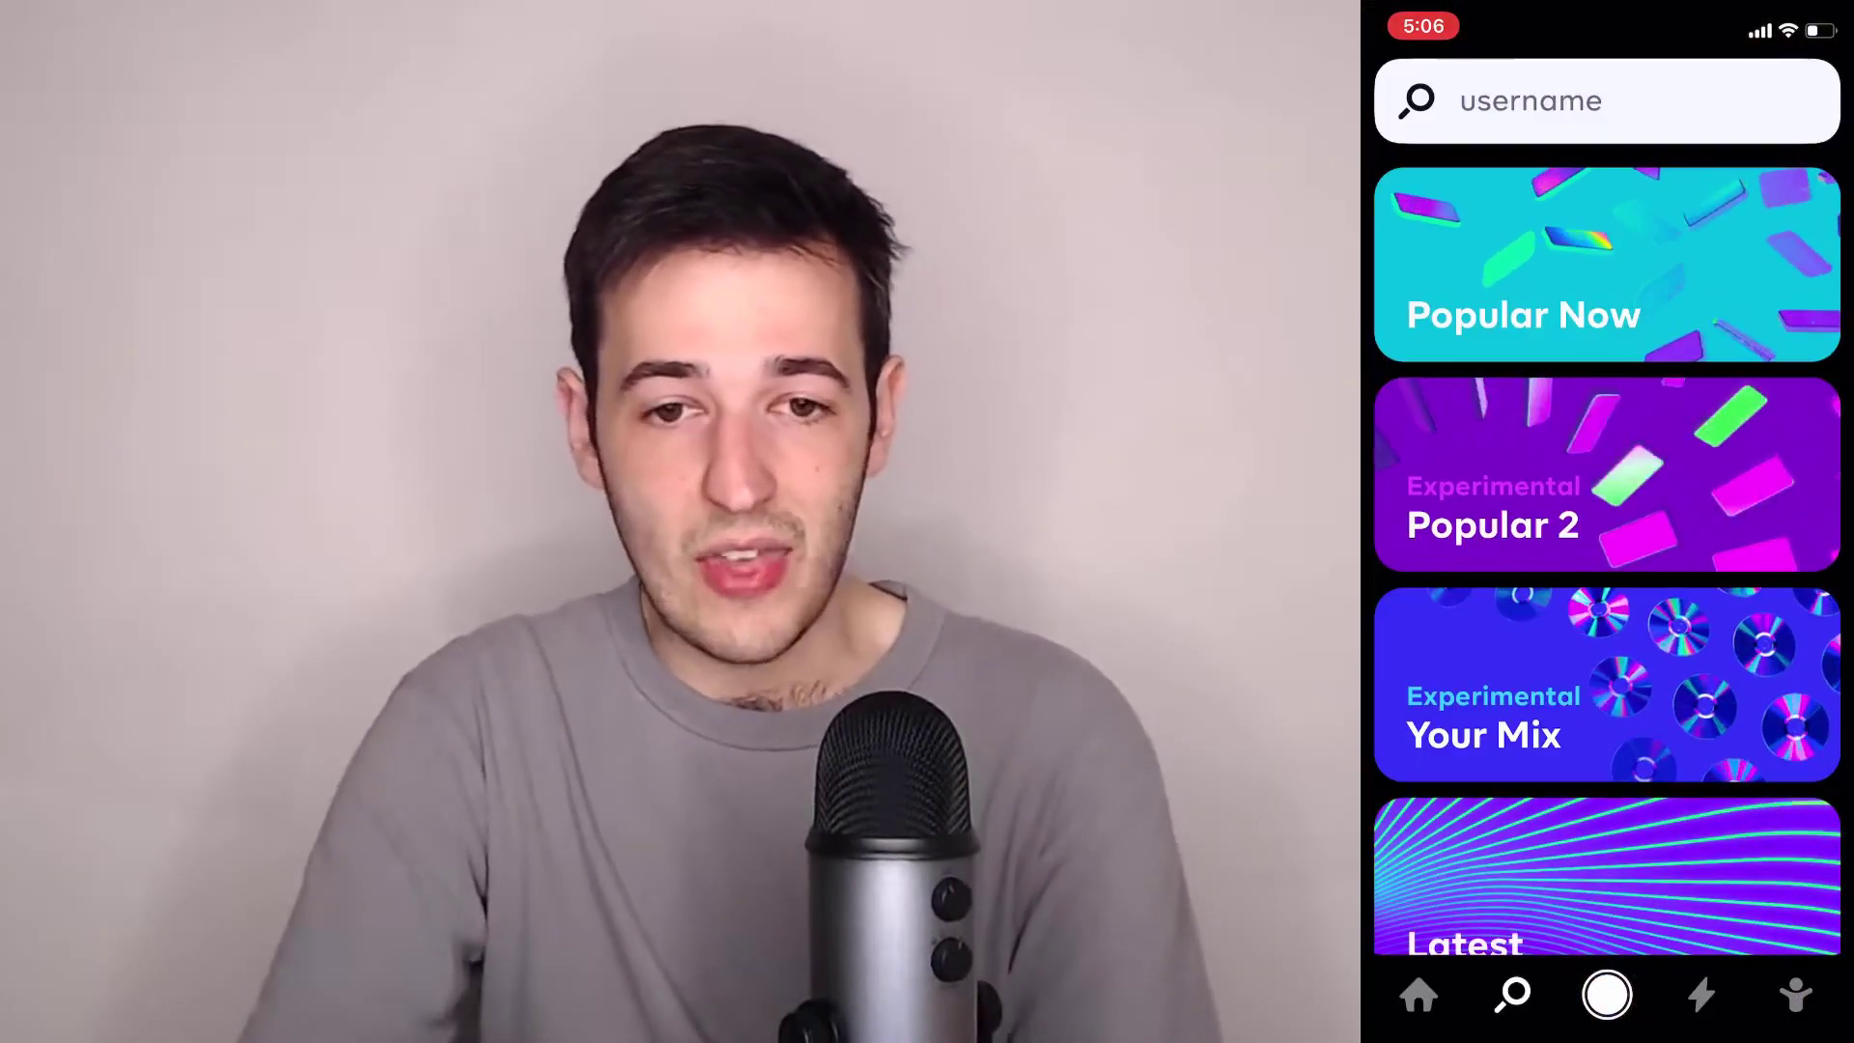
{"action": "scroll", "coordinate": [1607, 541], "scroll_direction": "down", "scroll_amount": 2}
{"action": "scroll", "coordinate": [1606, 521], "scroll_direction": "down", "scroll_amount": 10}
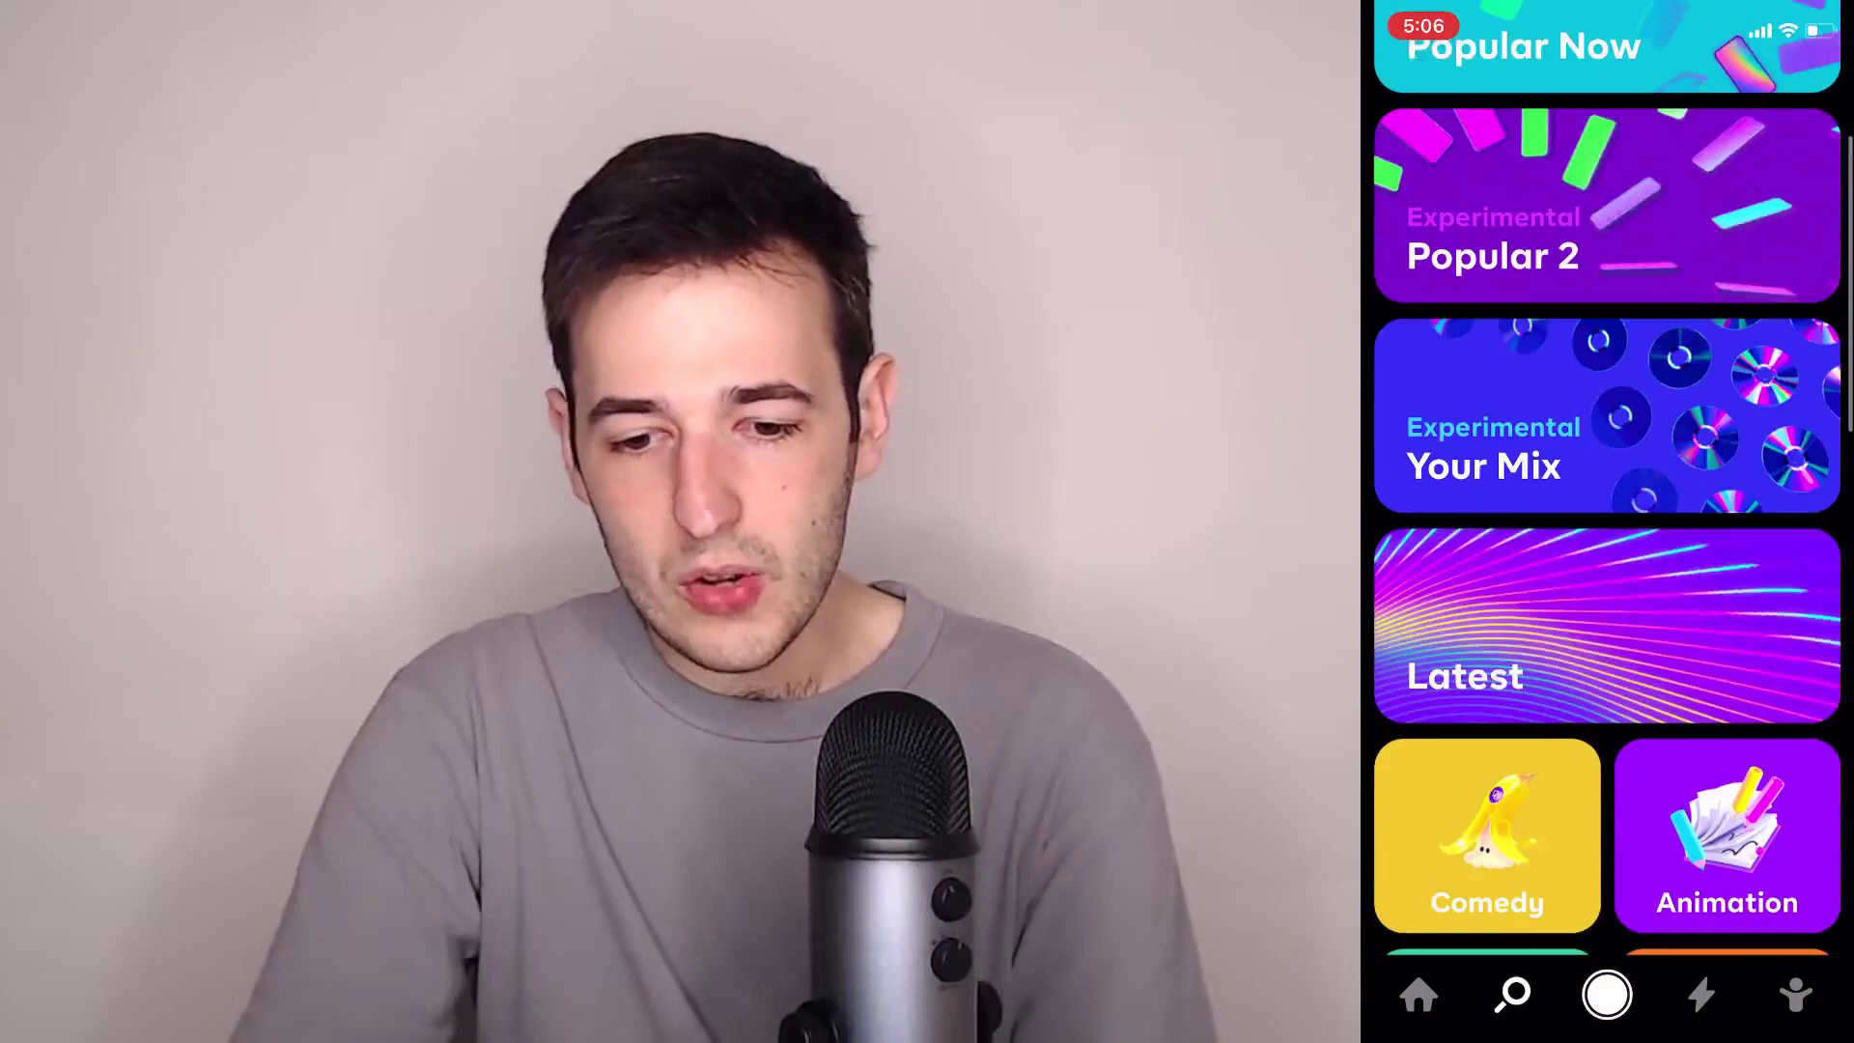
{"action": "scroll", "coordinate": [1606, 521], "scroll_direction": "down", "scroll_amount": 3}
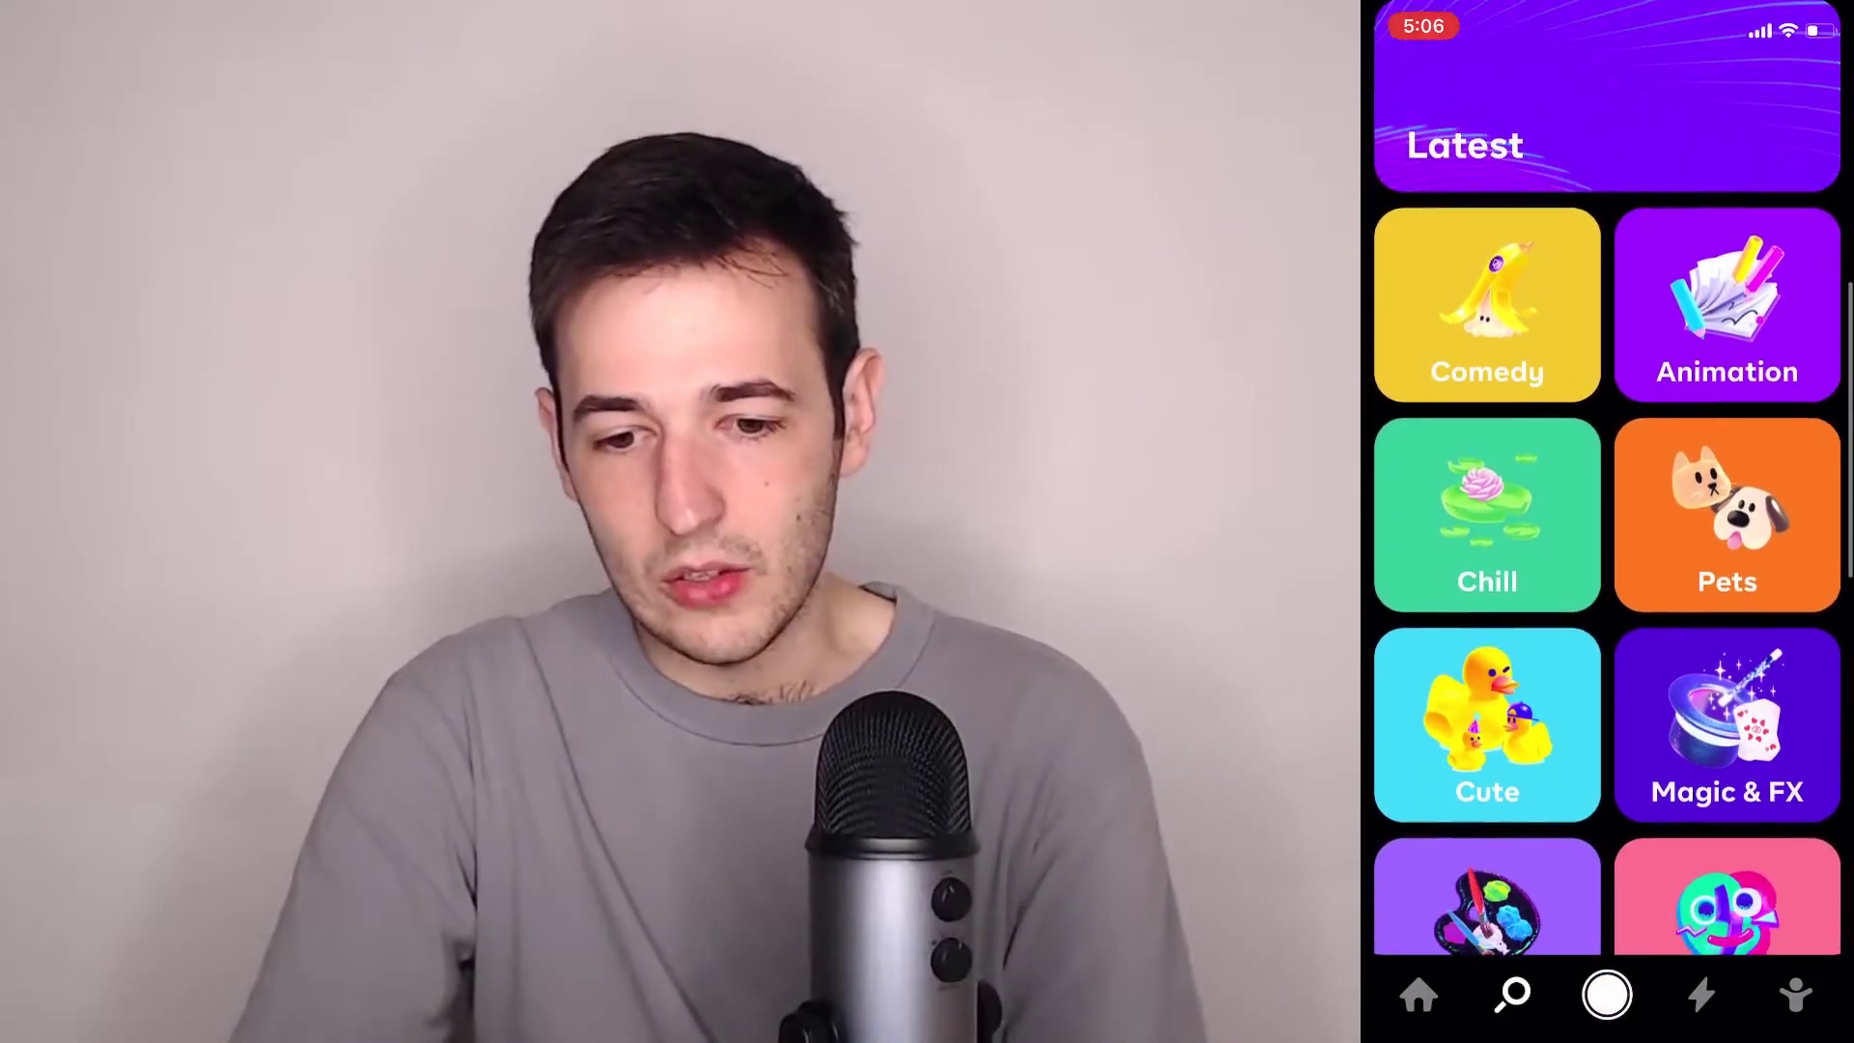
{"action": "scroll", "coordinate": [1606, 521], "scroll_direction": "down", "scroll_amount": 4}
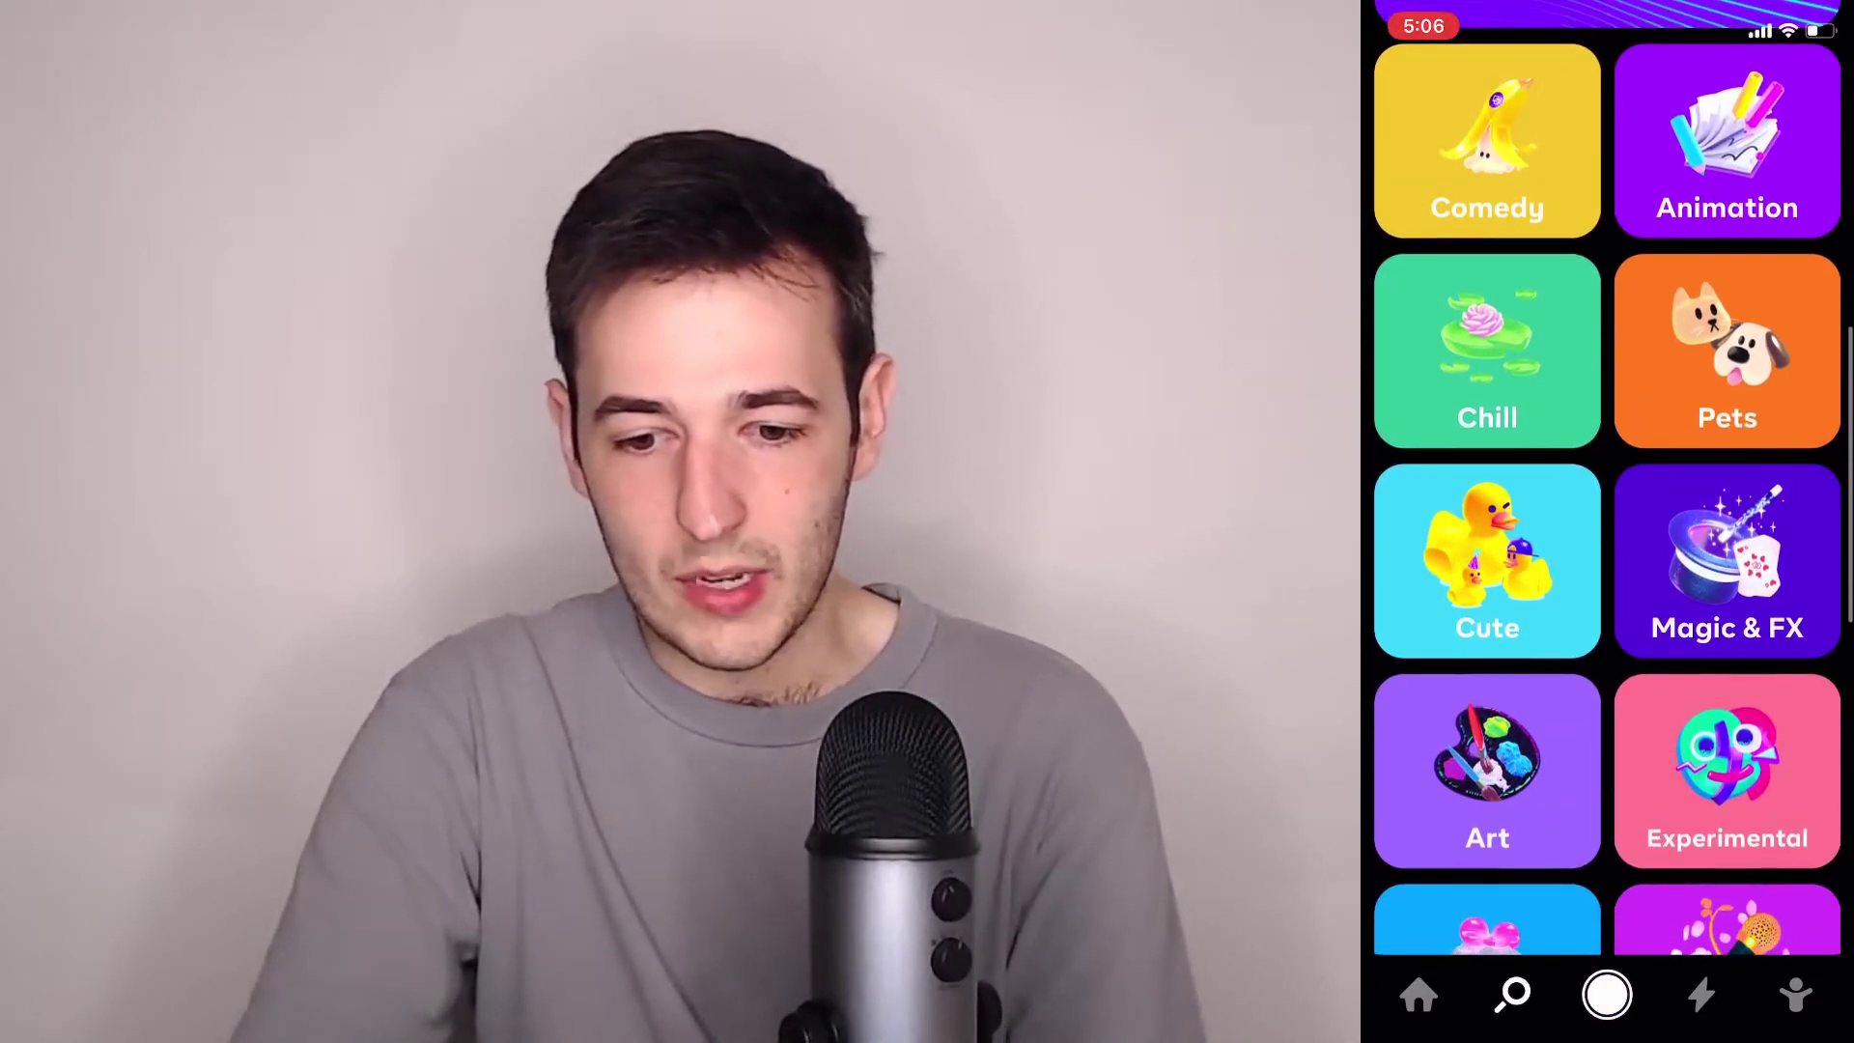
{"action": "scroll", "coordinate": [1606, 521], "scroll_direction": "down", "scroll_amount": 8}
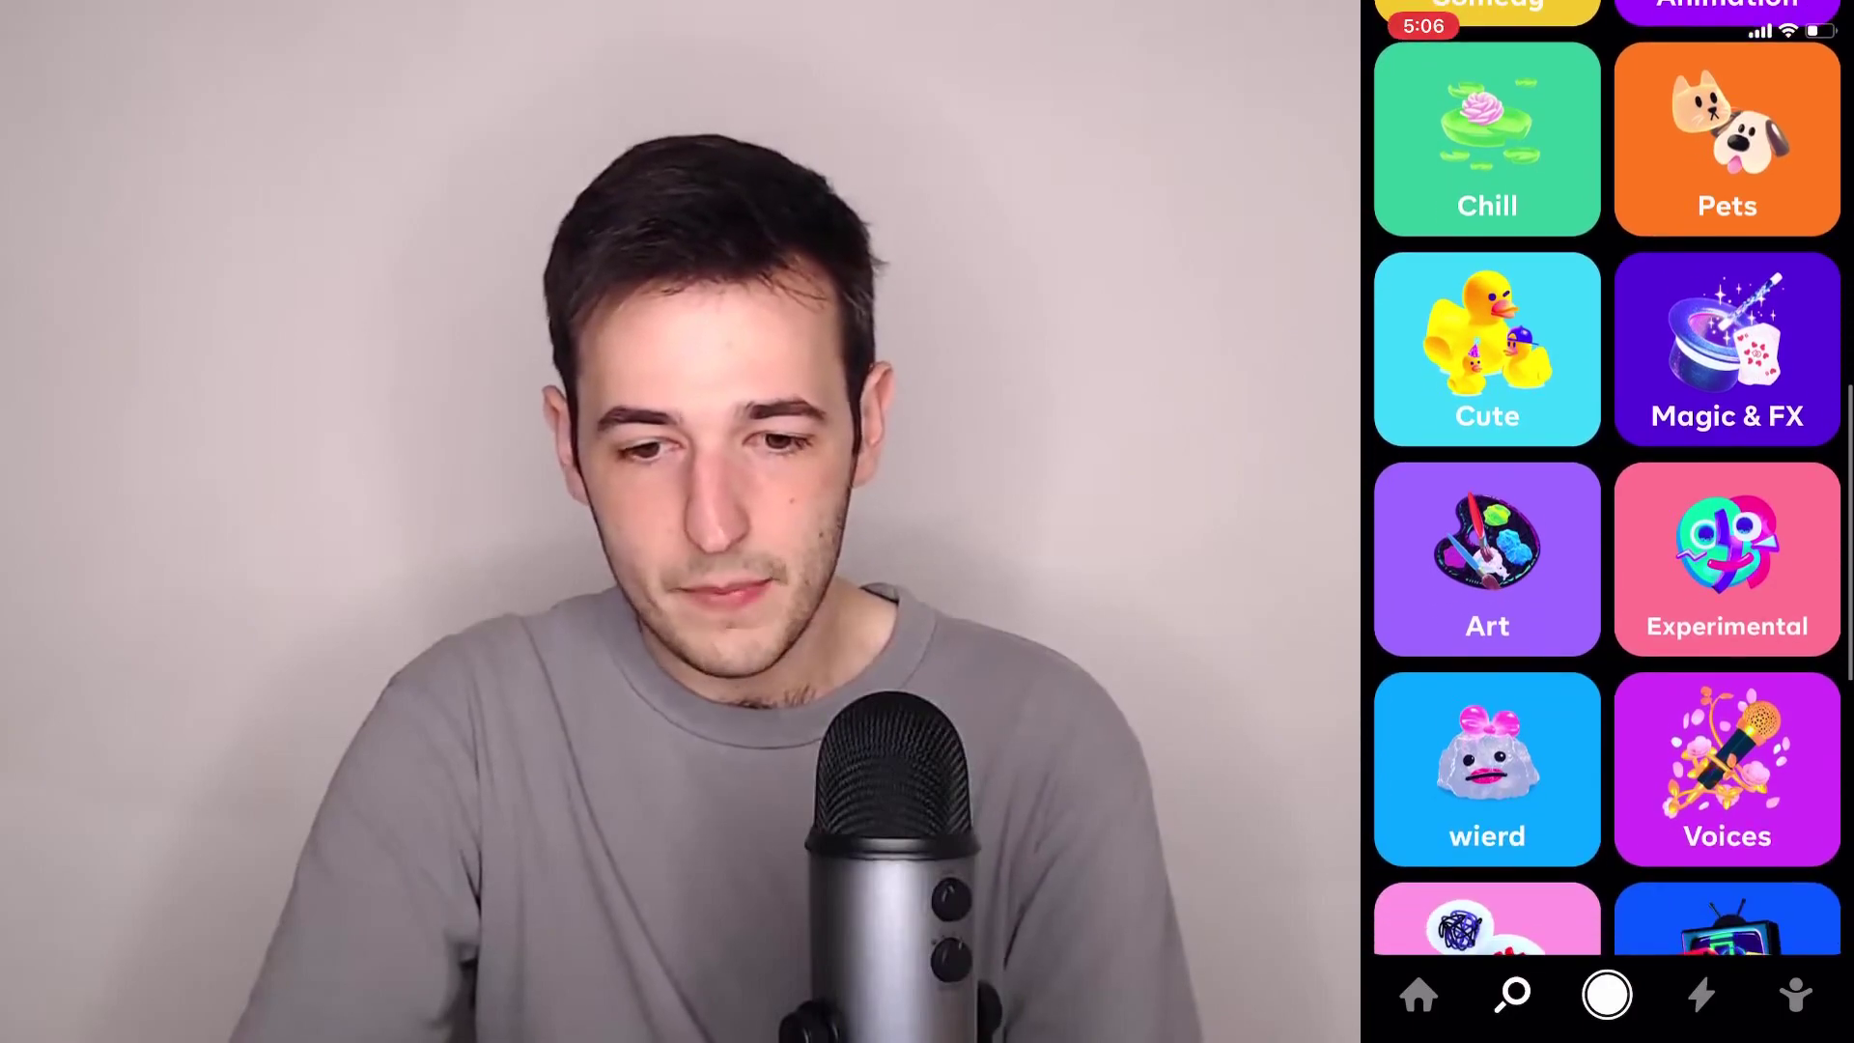
{"action": "scroll", "coordinate": [1607, 521], "scroll_direction": "down", "scroll_amount": 6}
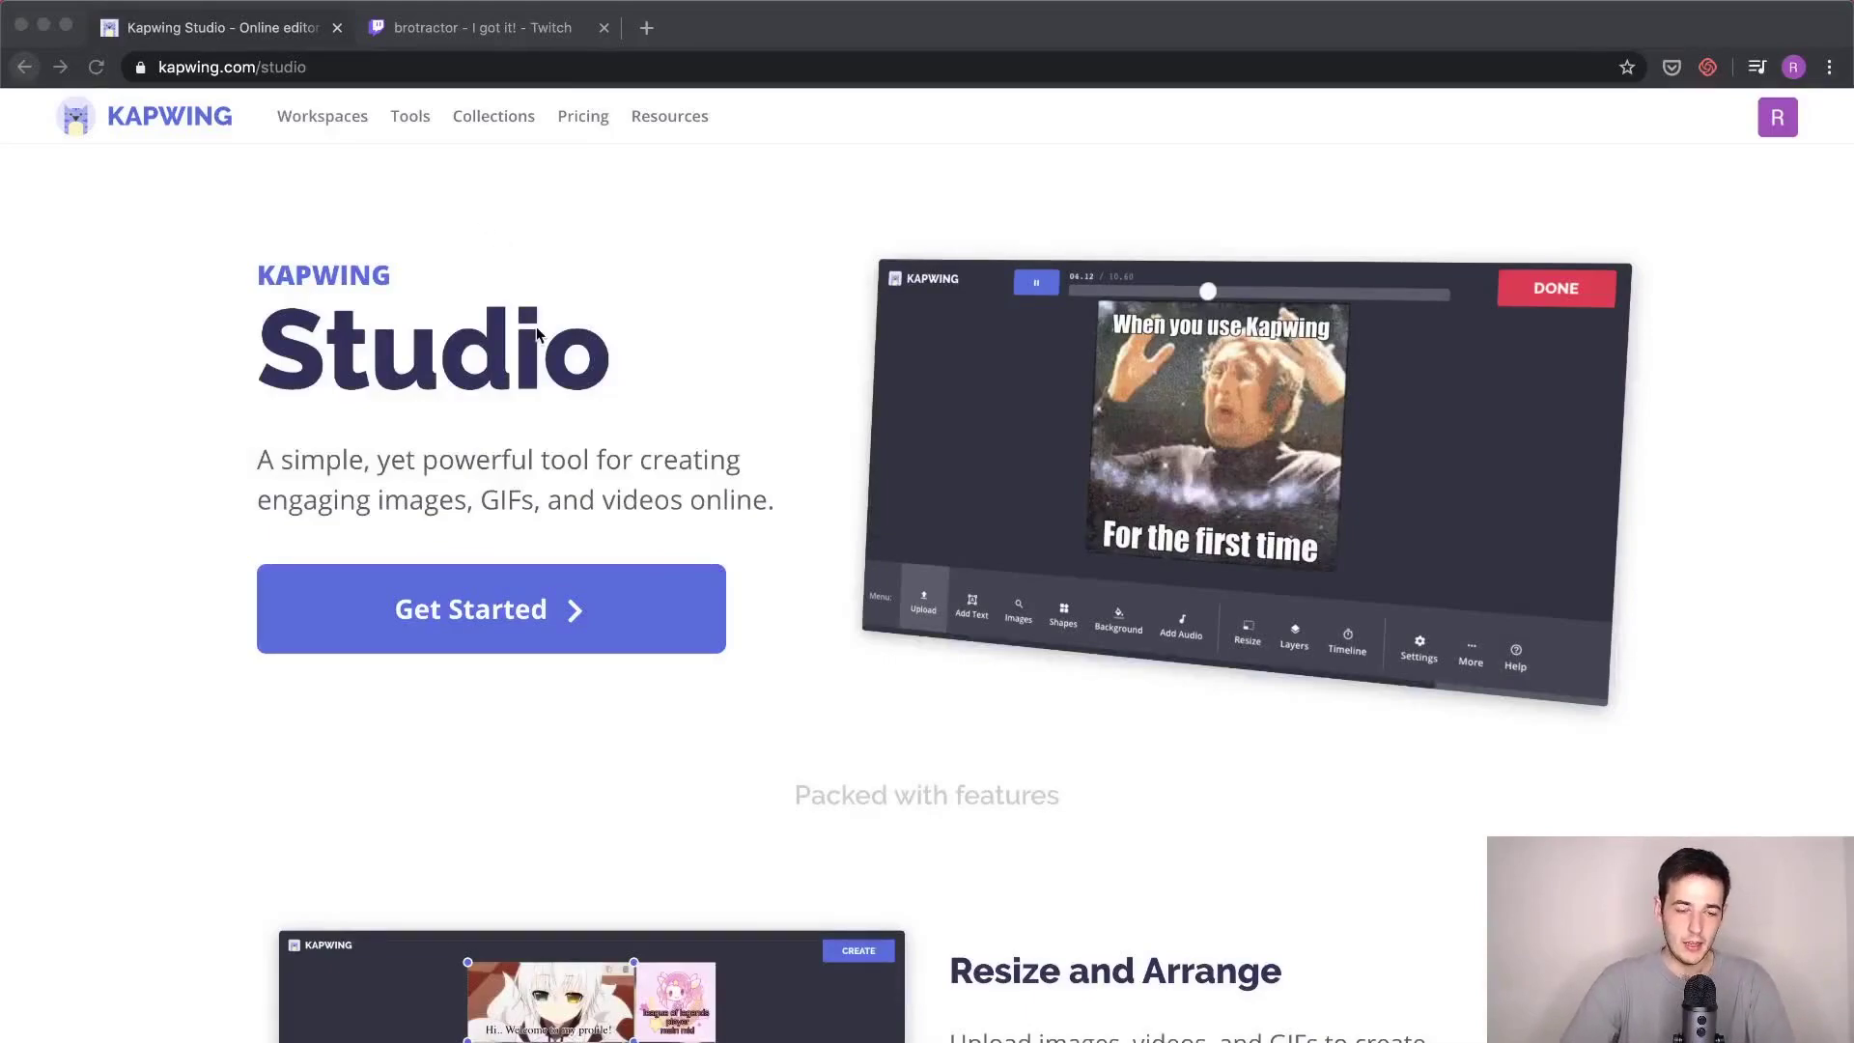
Step: Start an Untitled Workspace in Kapwing Studio, then switch to the Twitch clip's tab
{"action": "left_click", "coordinate": [575, 639]}
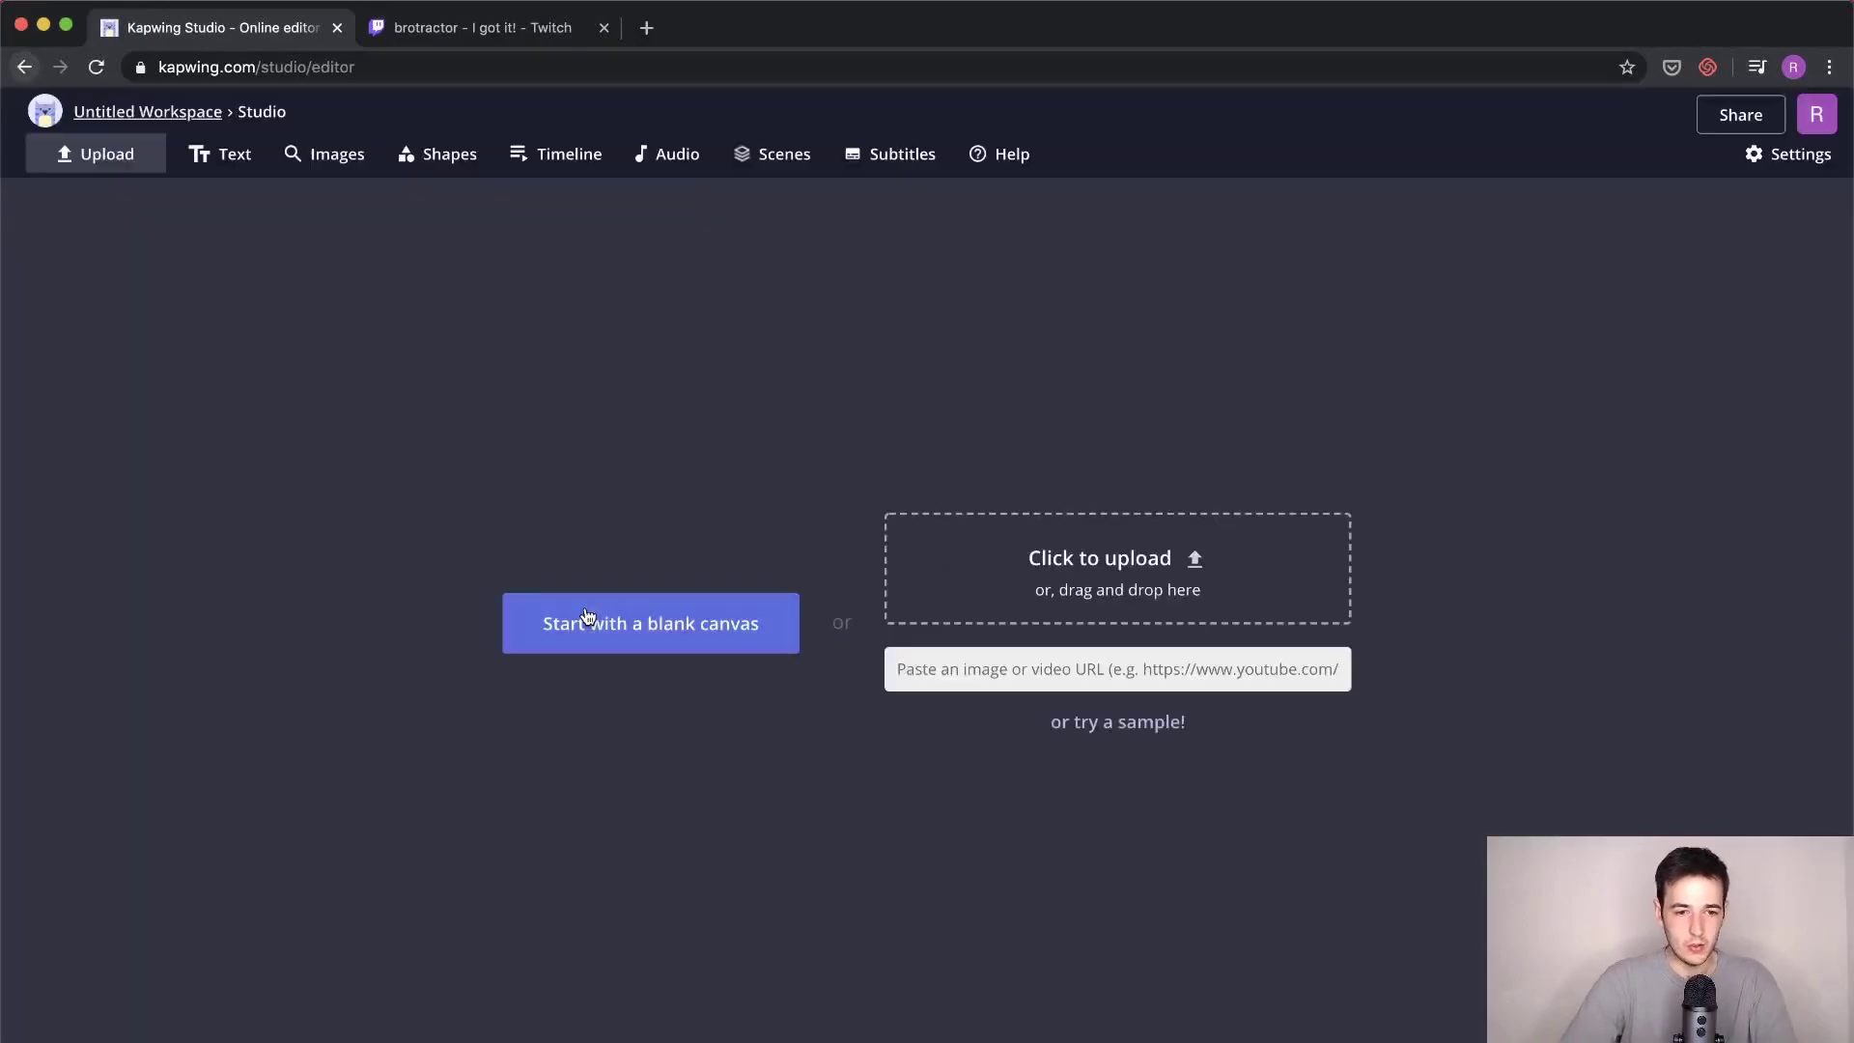
{"action": "left_click", "coordinate": [449, 32]}
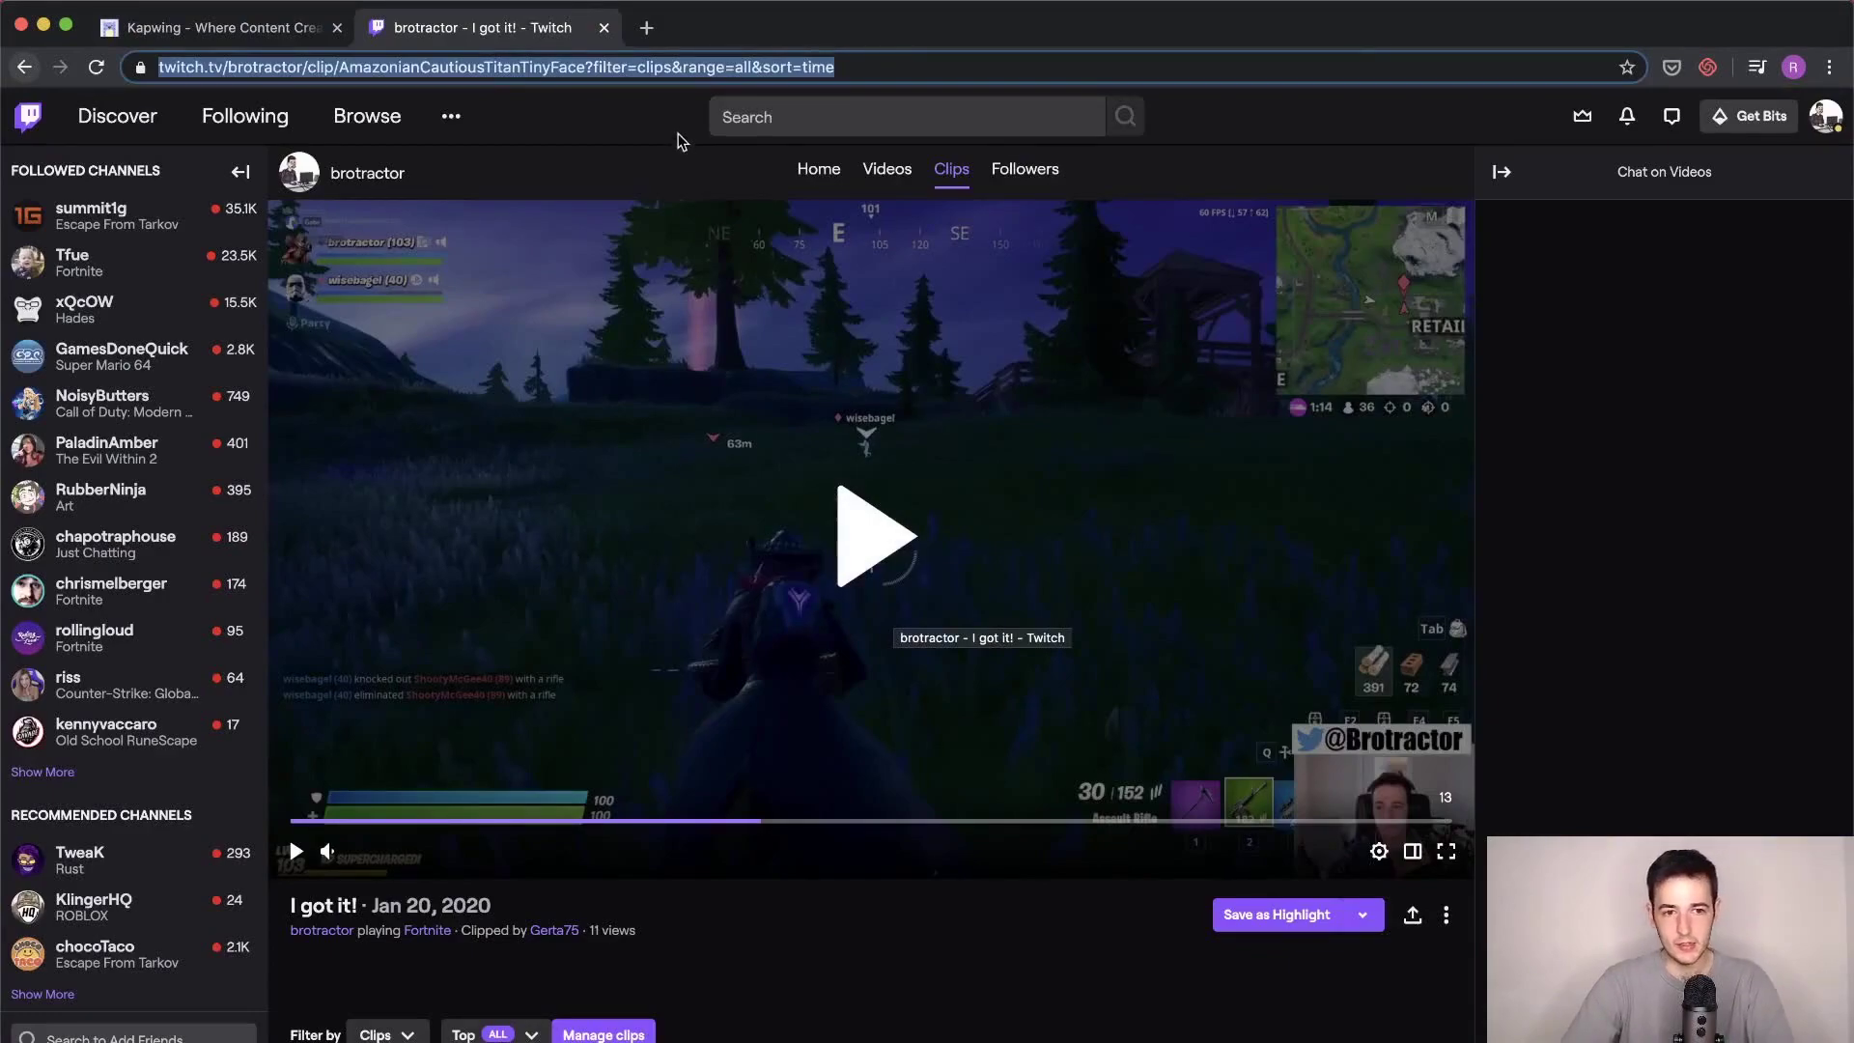
Step: Preview the 'I got it!' clip muted, copy its URL, and return to Kapwing
{"action": "left_click", "coordinate": [326, 852]}
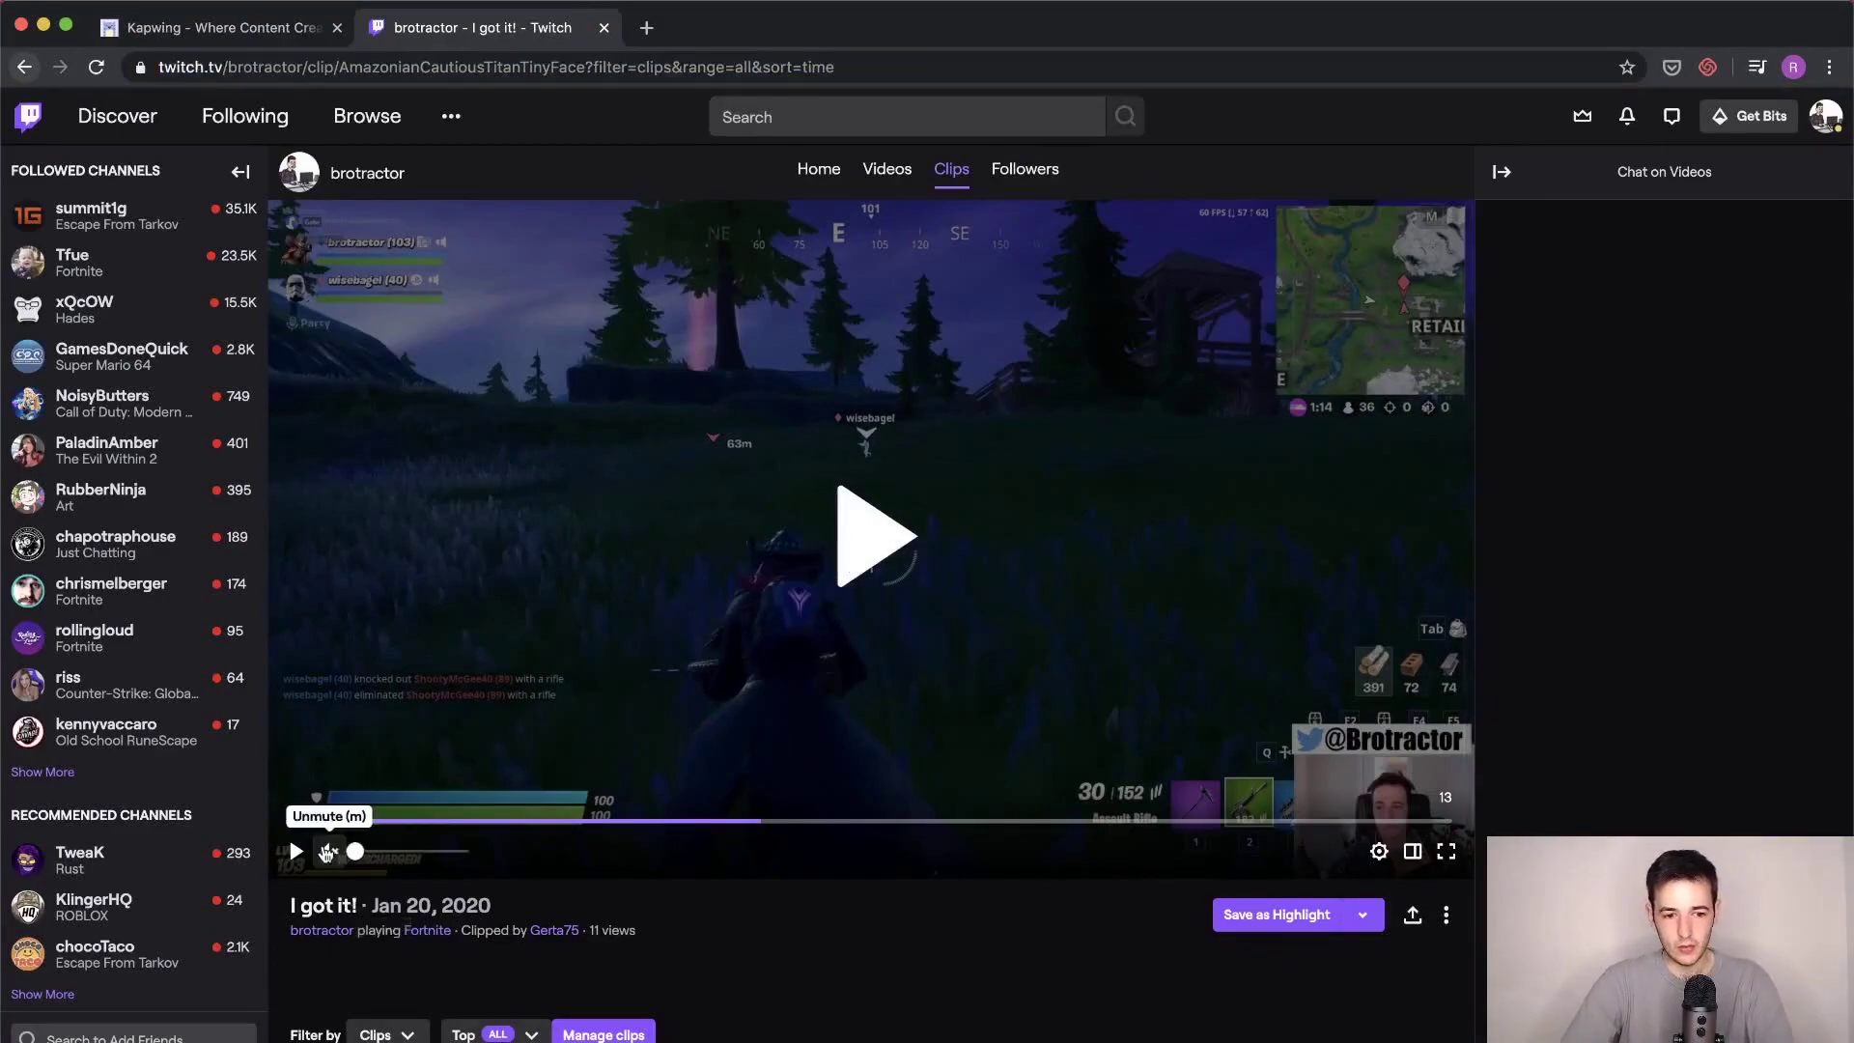
{"action": "left_click", "coordinate": [866, 553]}
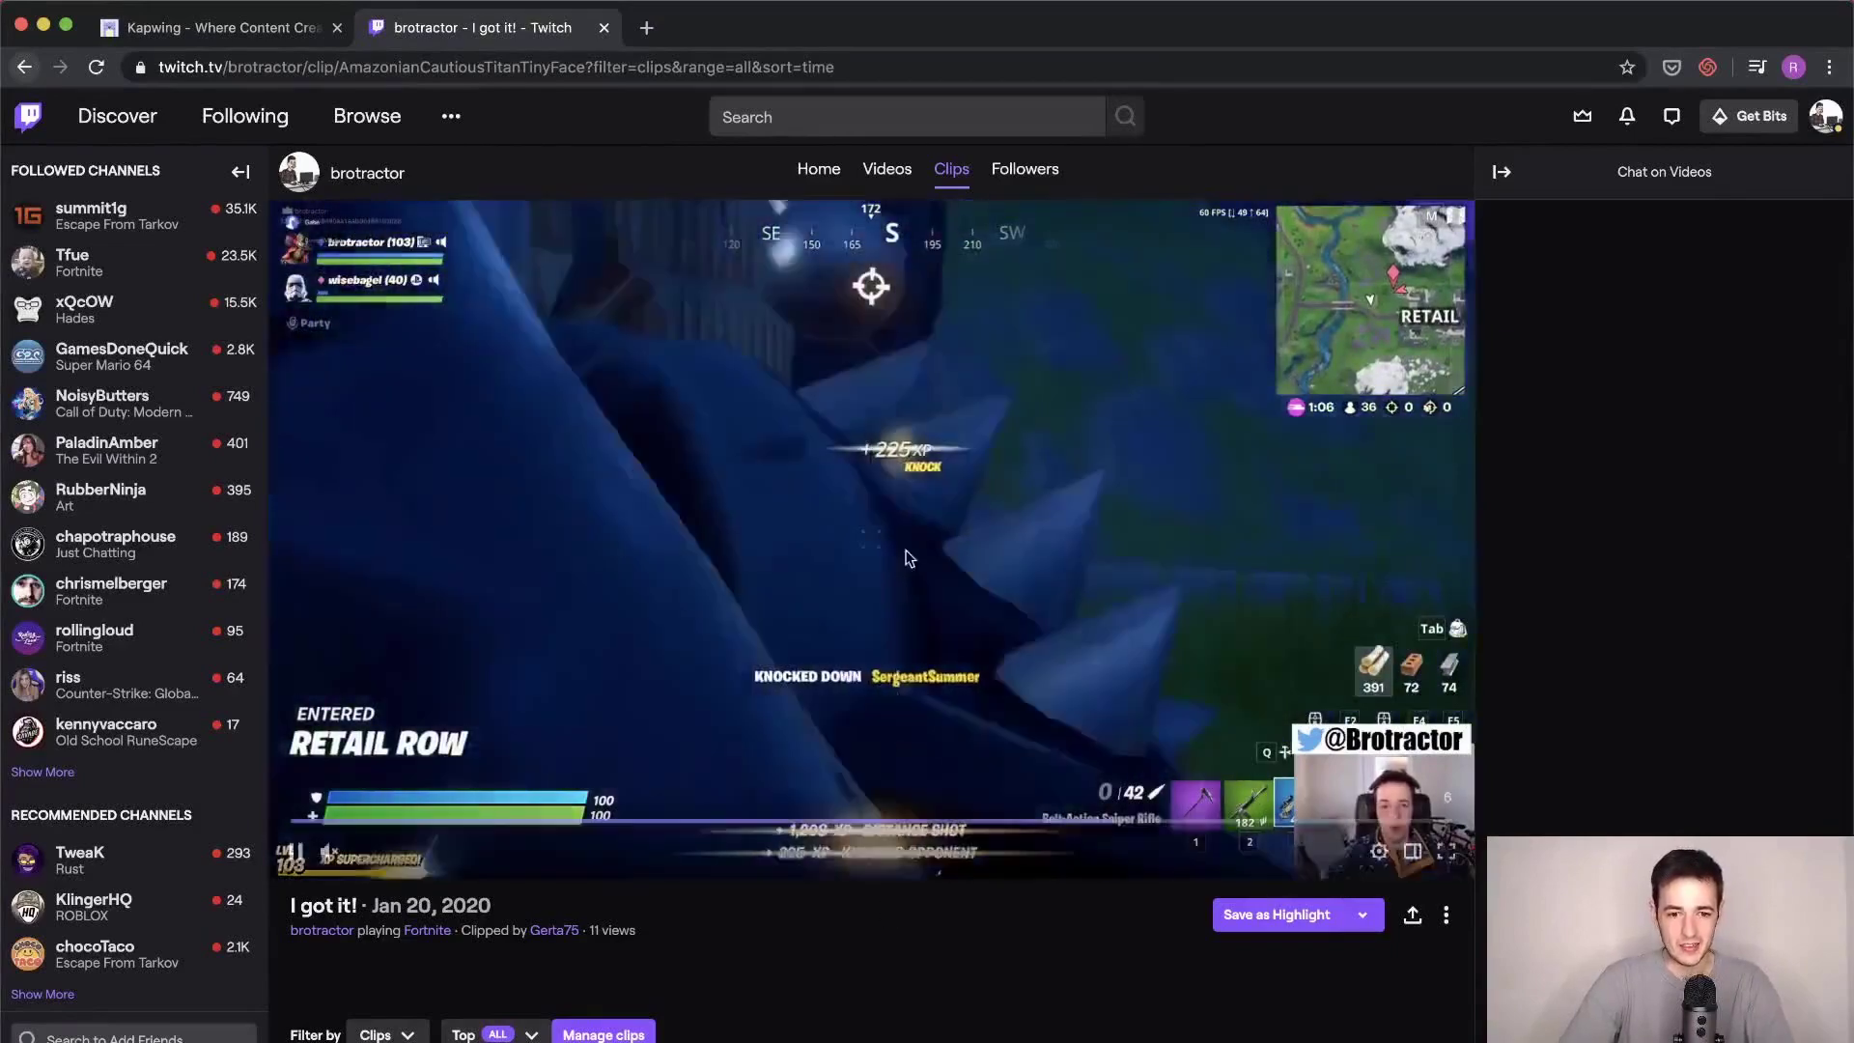
{"action": "left_click", "coordinate": [295, 851]}
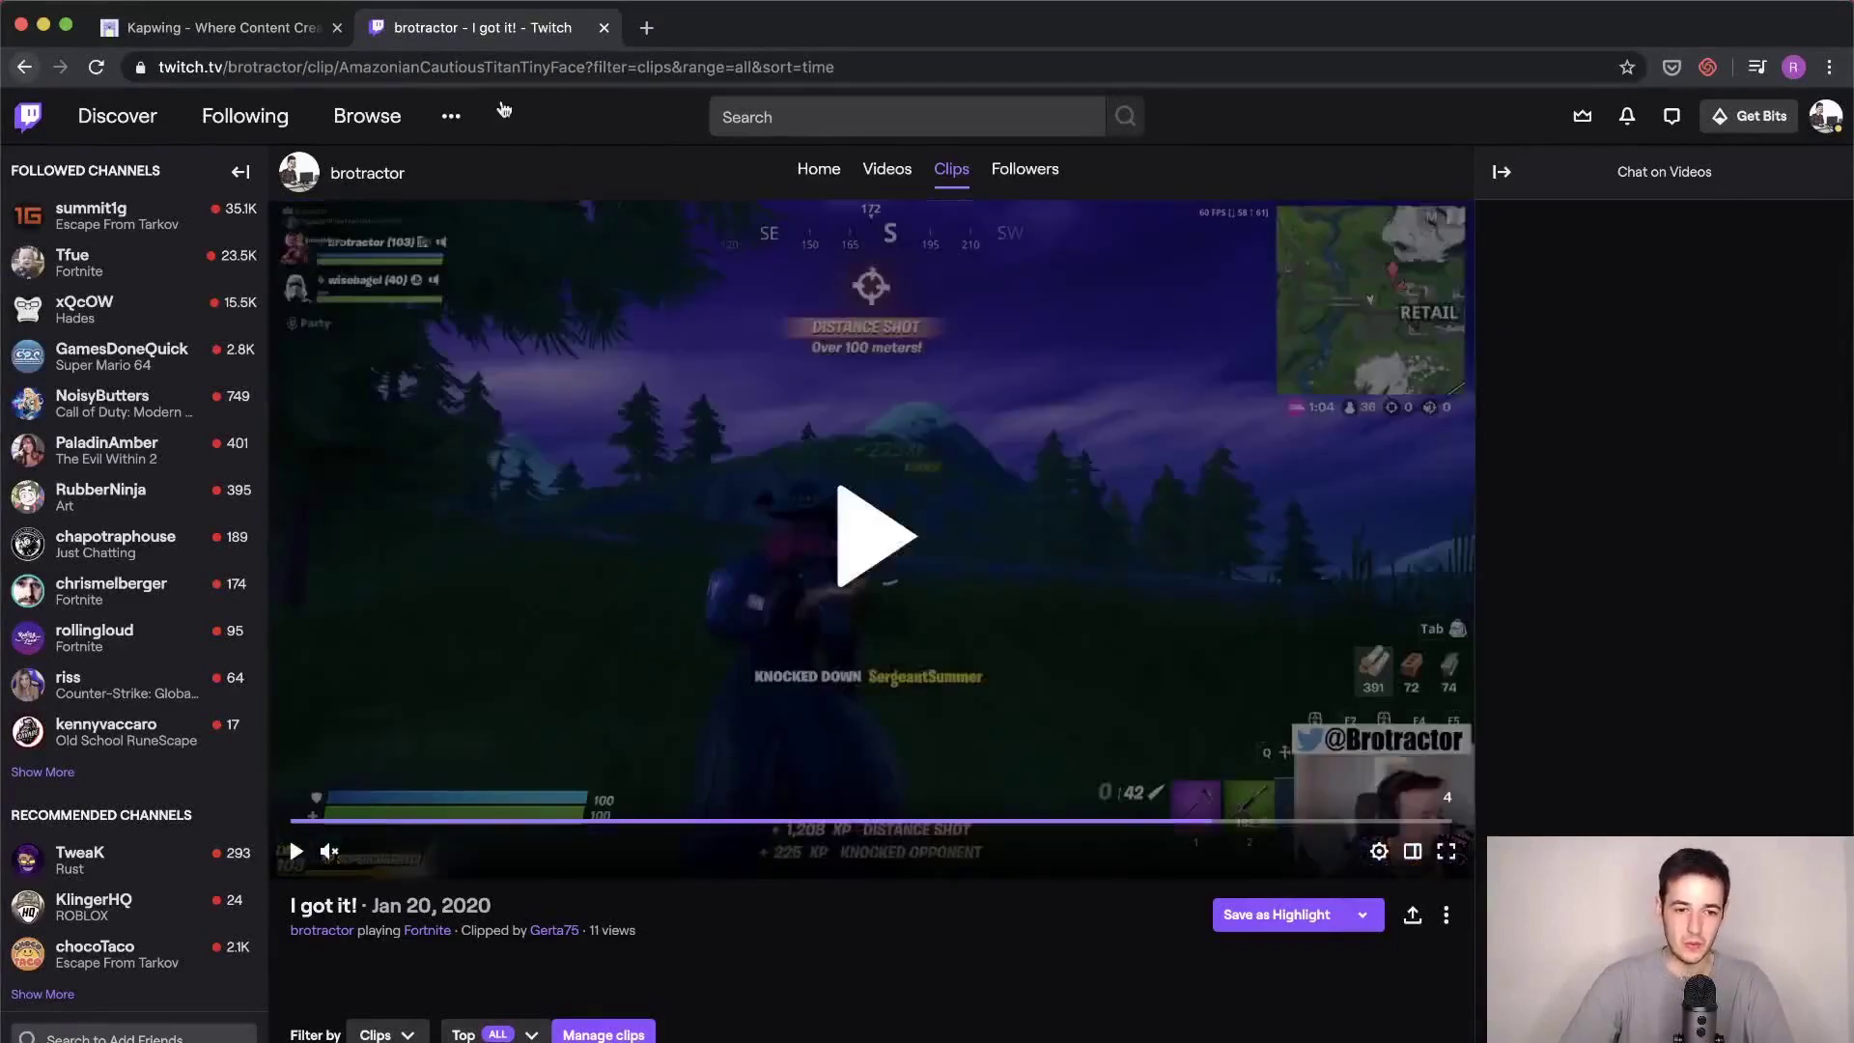
{"action": "left_click", "coordinate": [577, 66]}
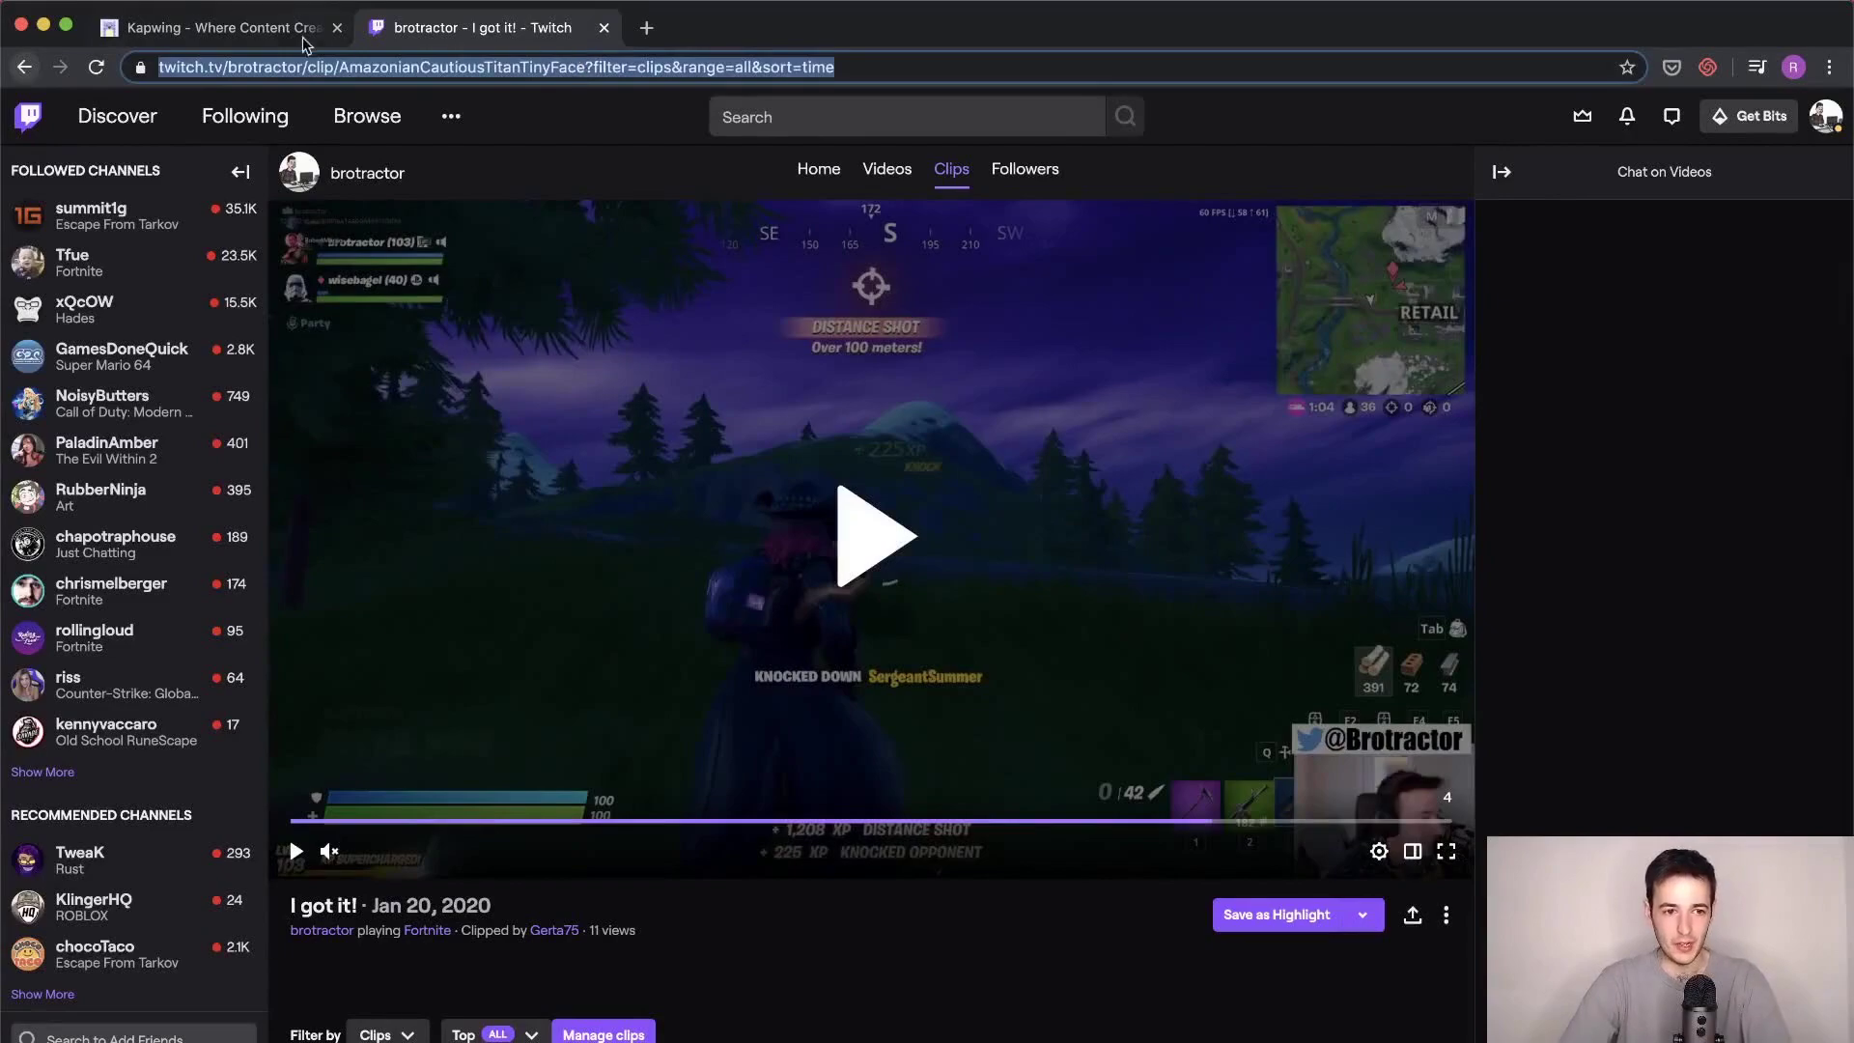
{"action": "left_click", "coordinate": [261, 33]}
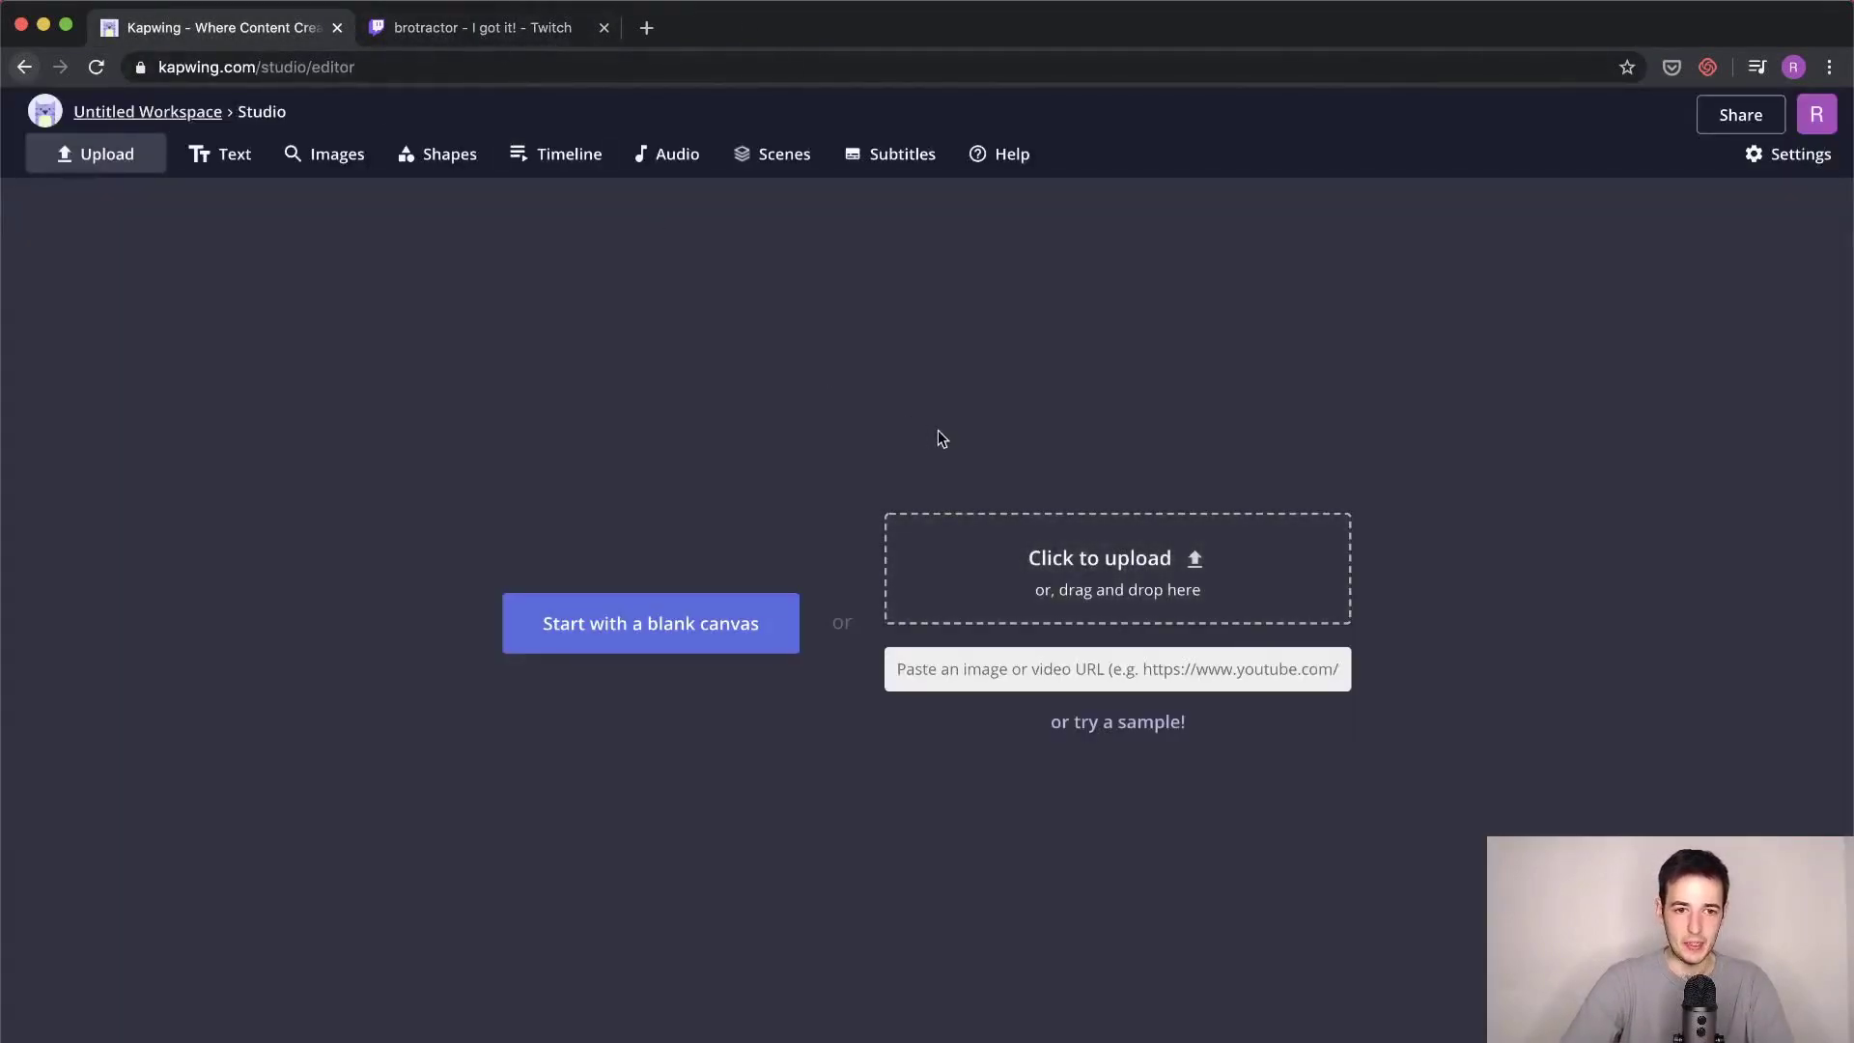
Step: Import the Twitch Fortnite clip by pasting its link, then preview it briefly
{"action": "left_click", "coordinate": [1124, 673]}
{"action": "key", "text": "super+v"}
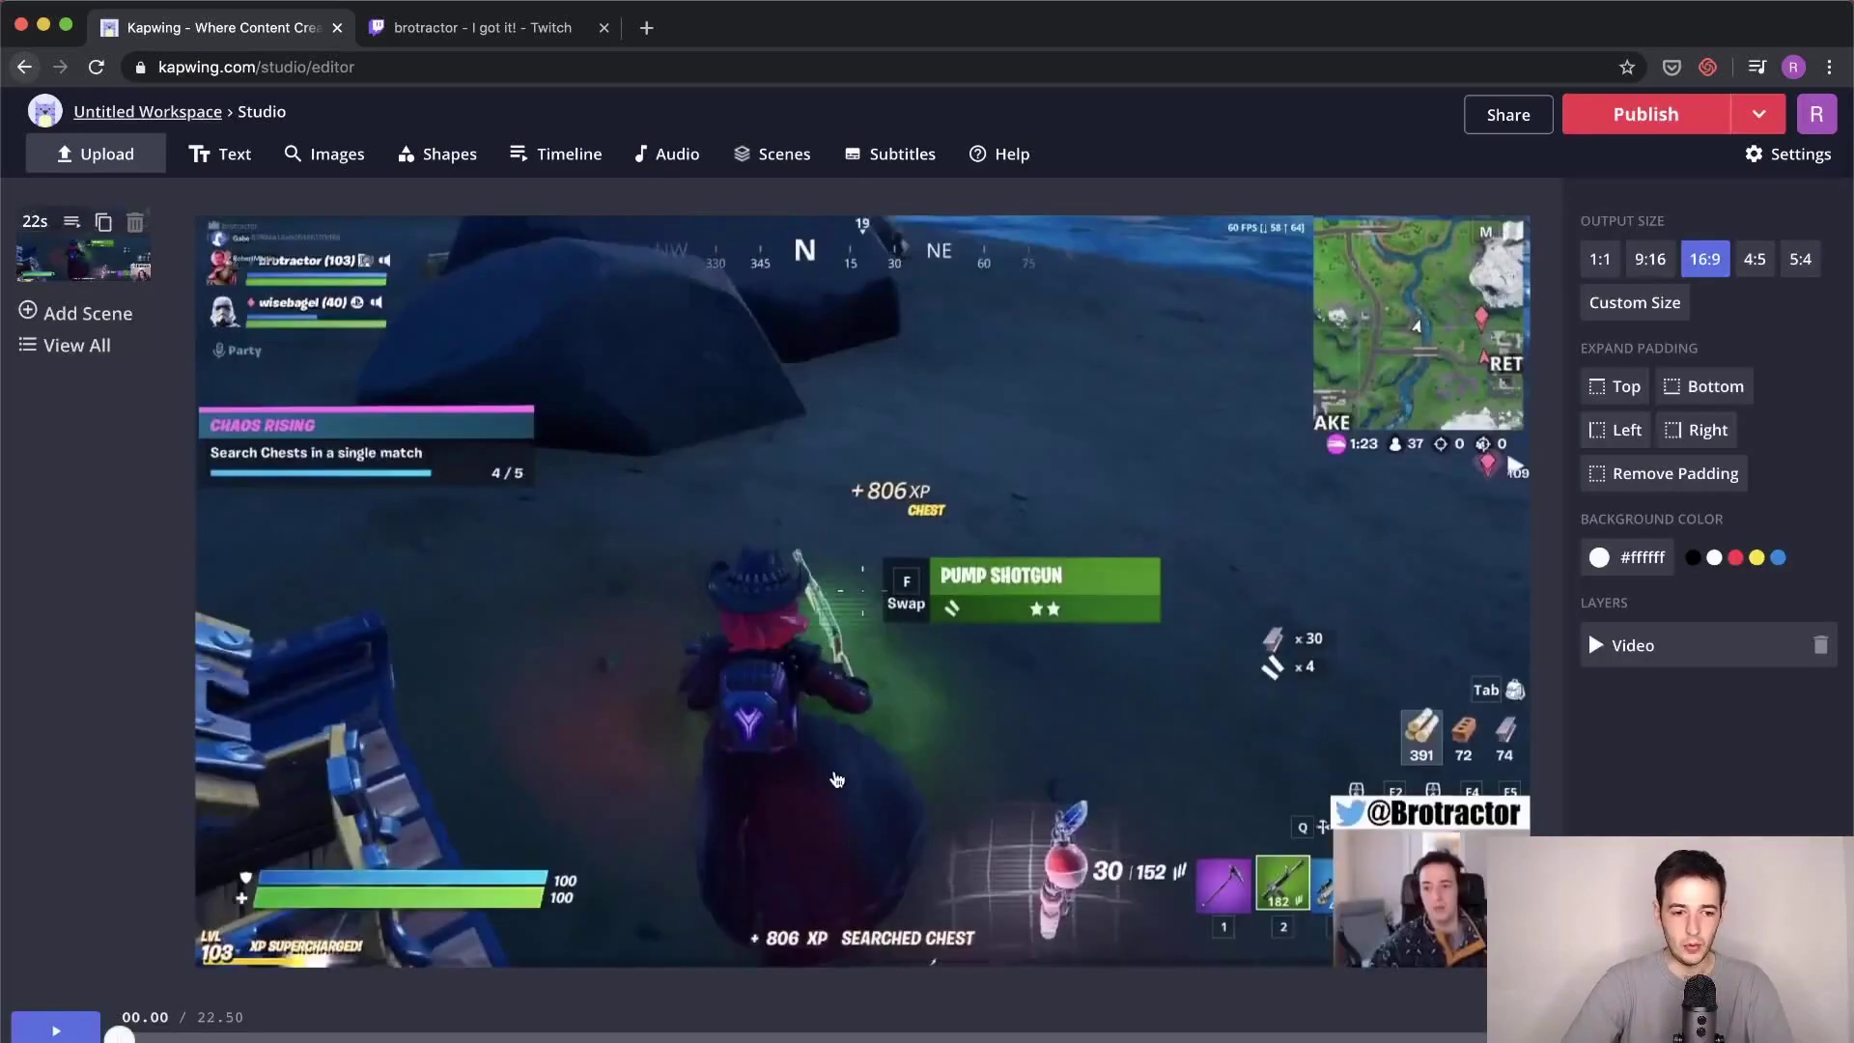
{"action": "key", "text": "space"}
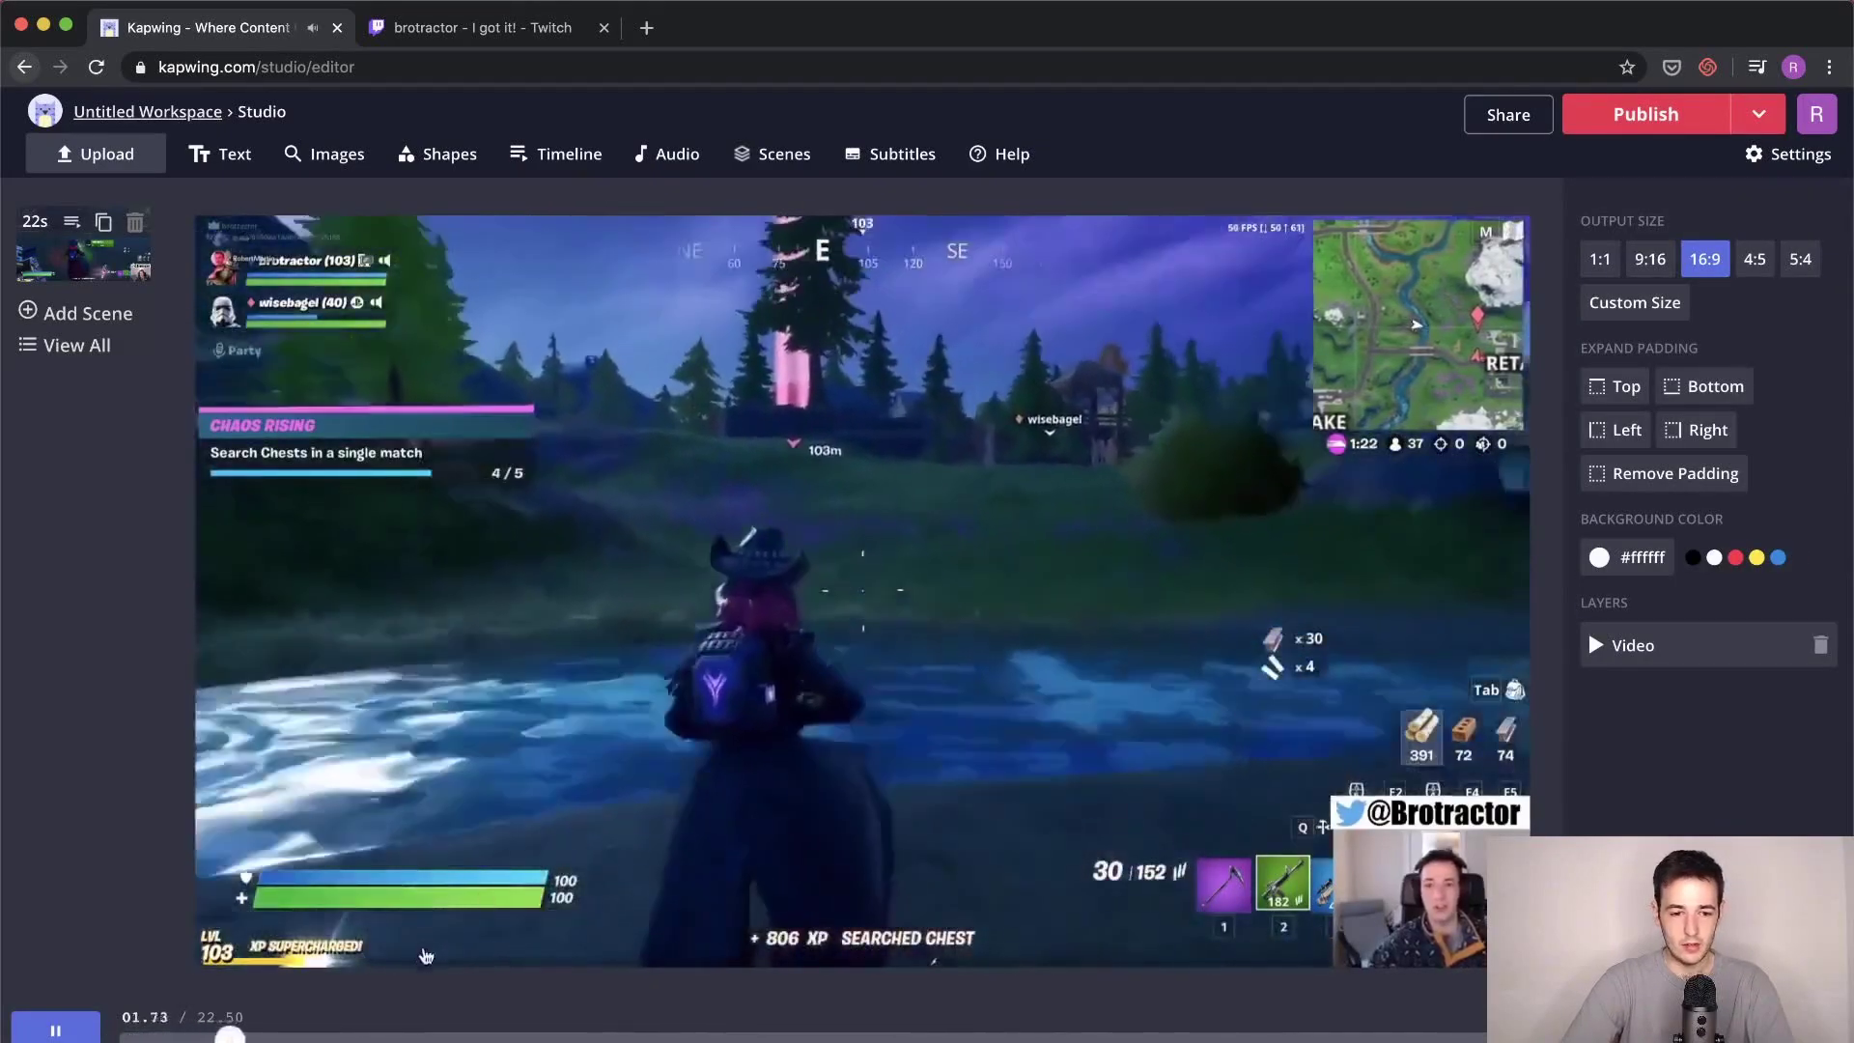
{"action": "key", "text": "space"}
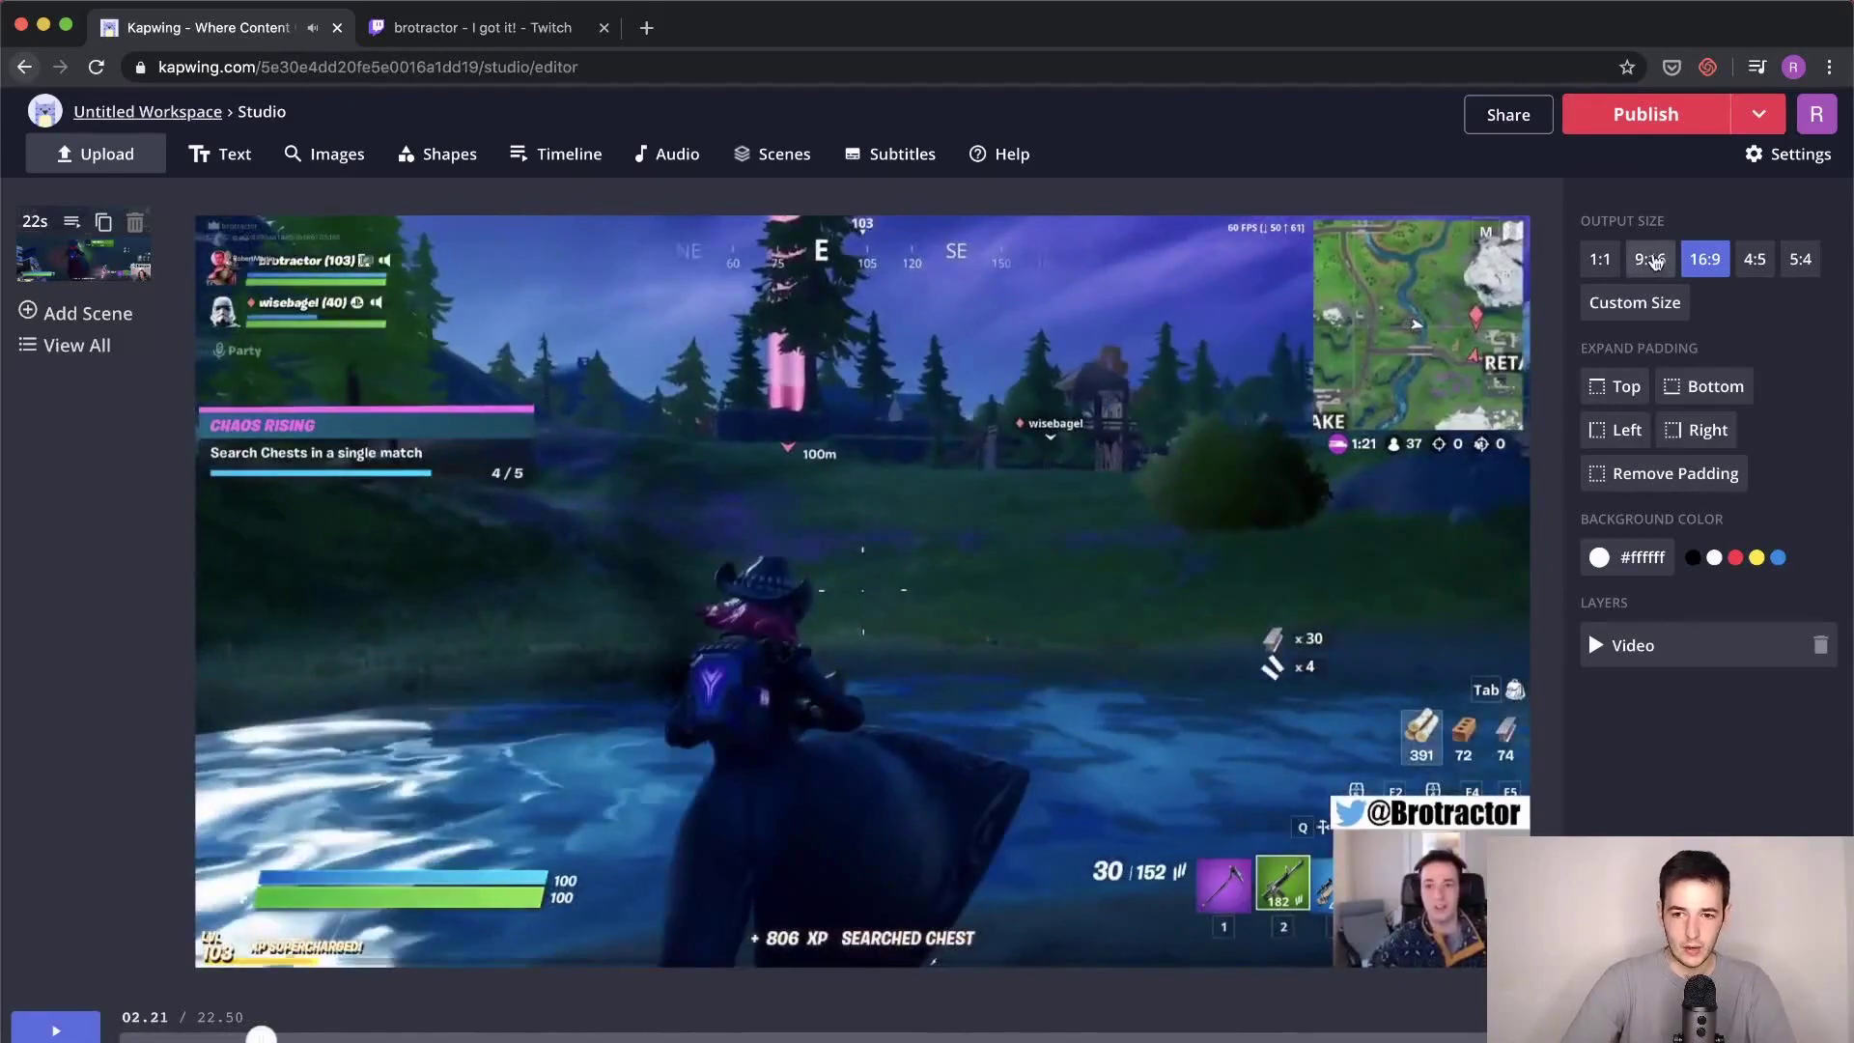
Step: Set the output size to vertical 9:16
{"action": "left_click", "coordinate": [1645, 272]}
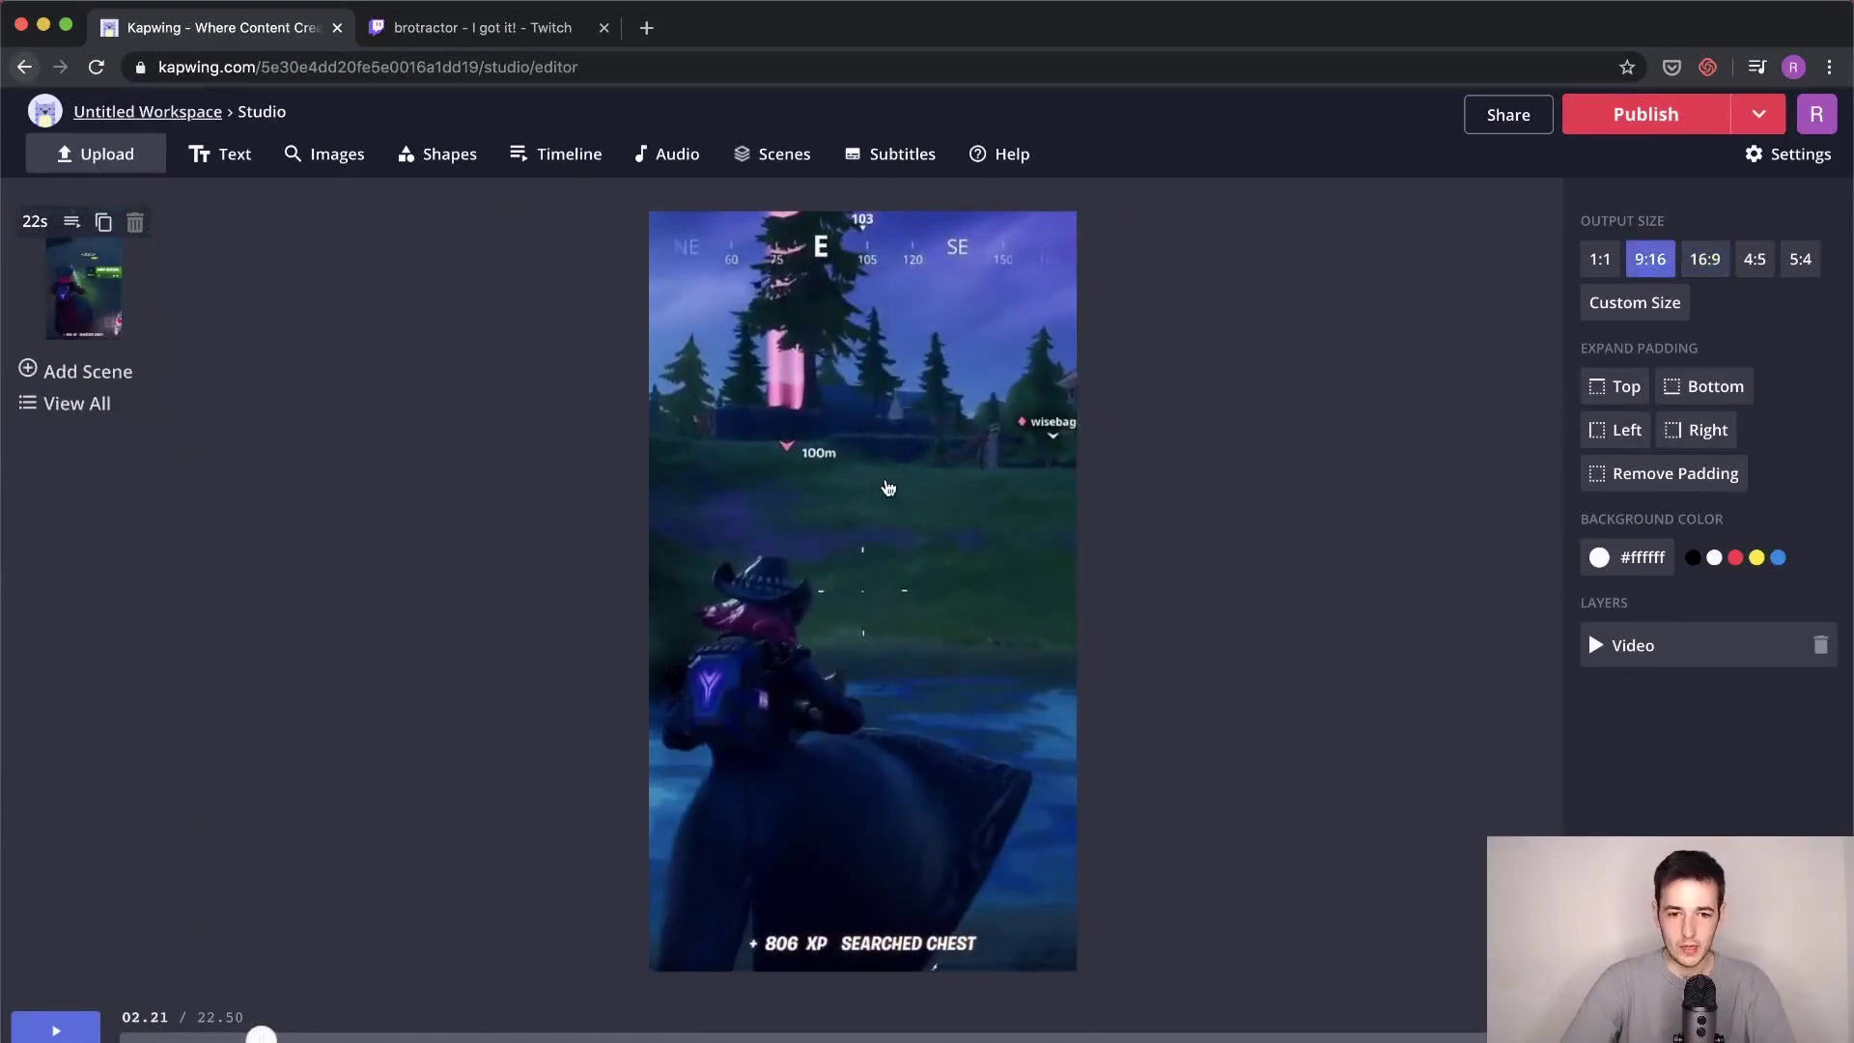
{"action": "left_click", "coordinate": [888, 487]}
{"action": "left_click", "coordinate": [1520, 319]}
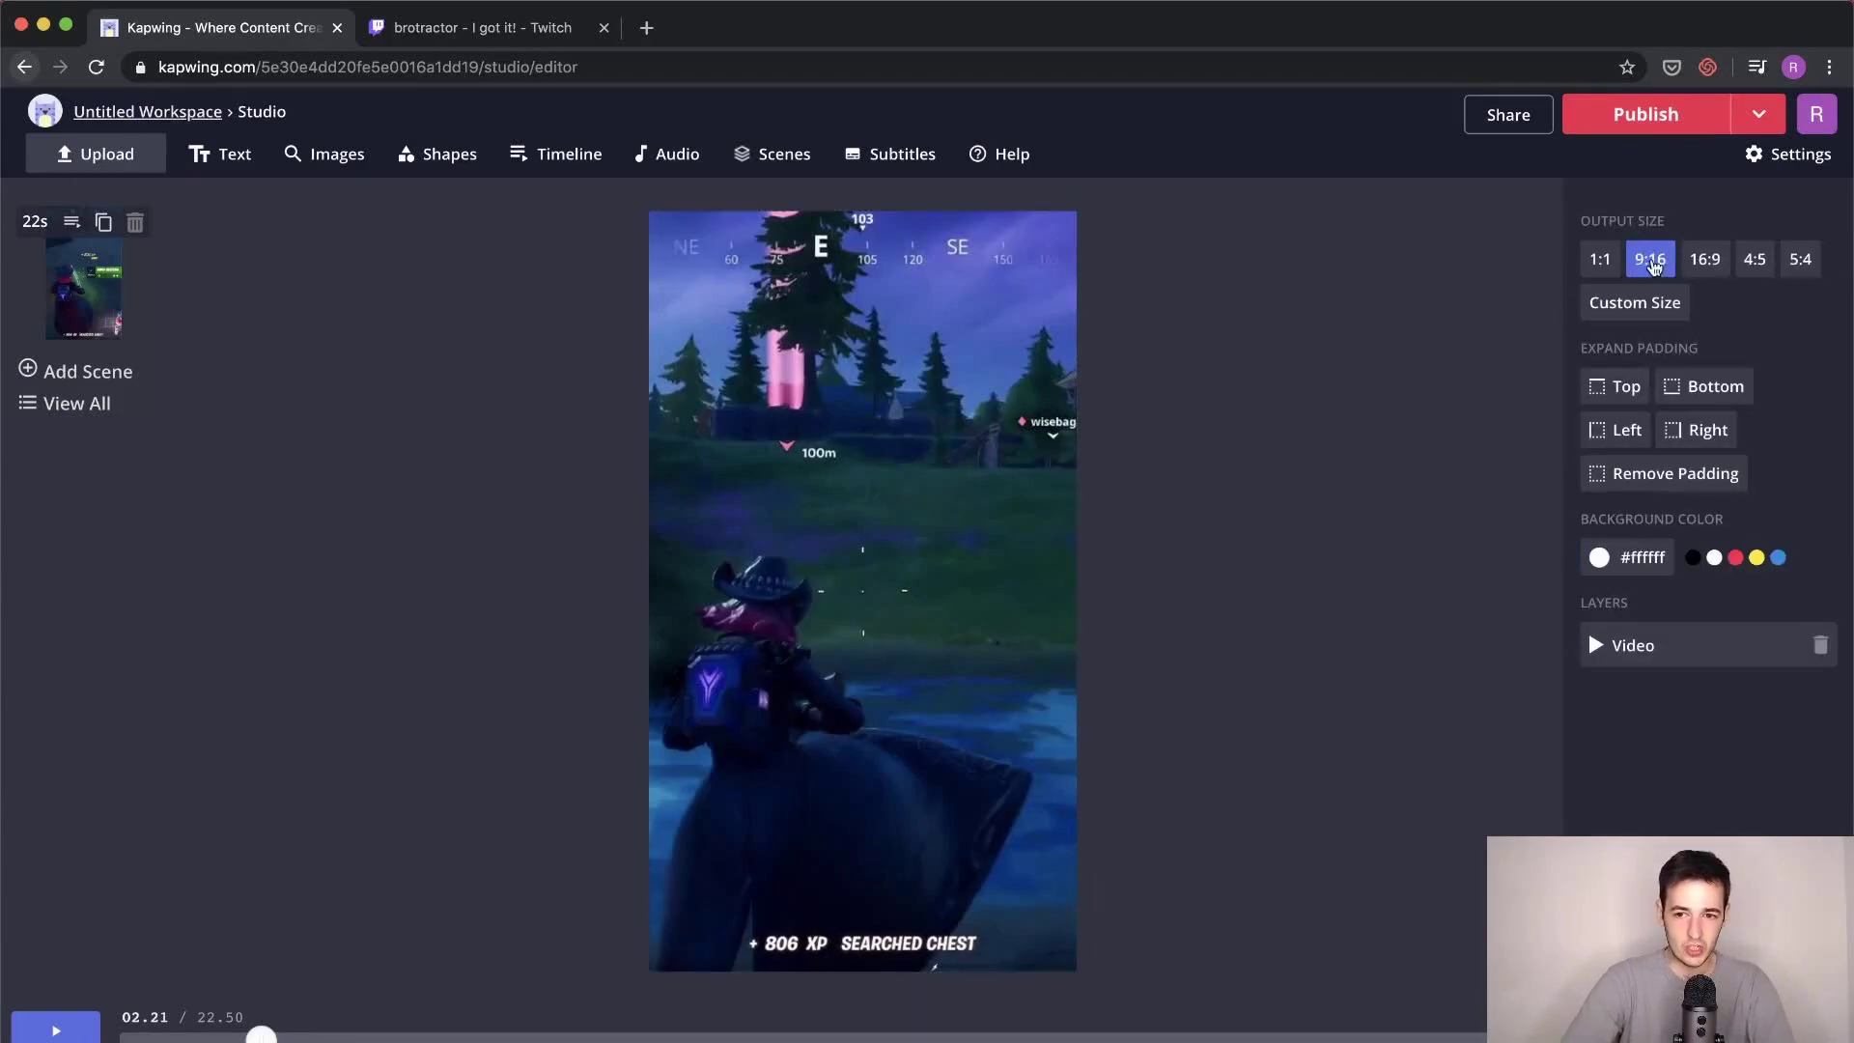
{"action": "left_click", "coordinate": [1652, 262]}
{"action": "left_click", "coordinate": [908, 461]}
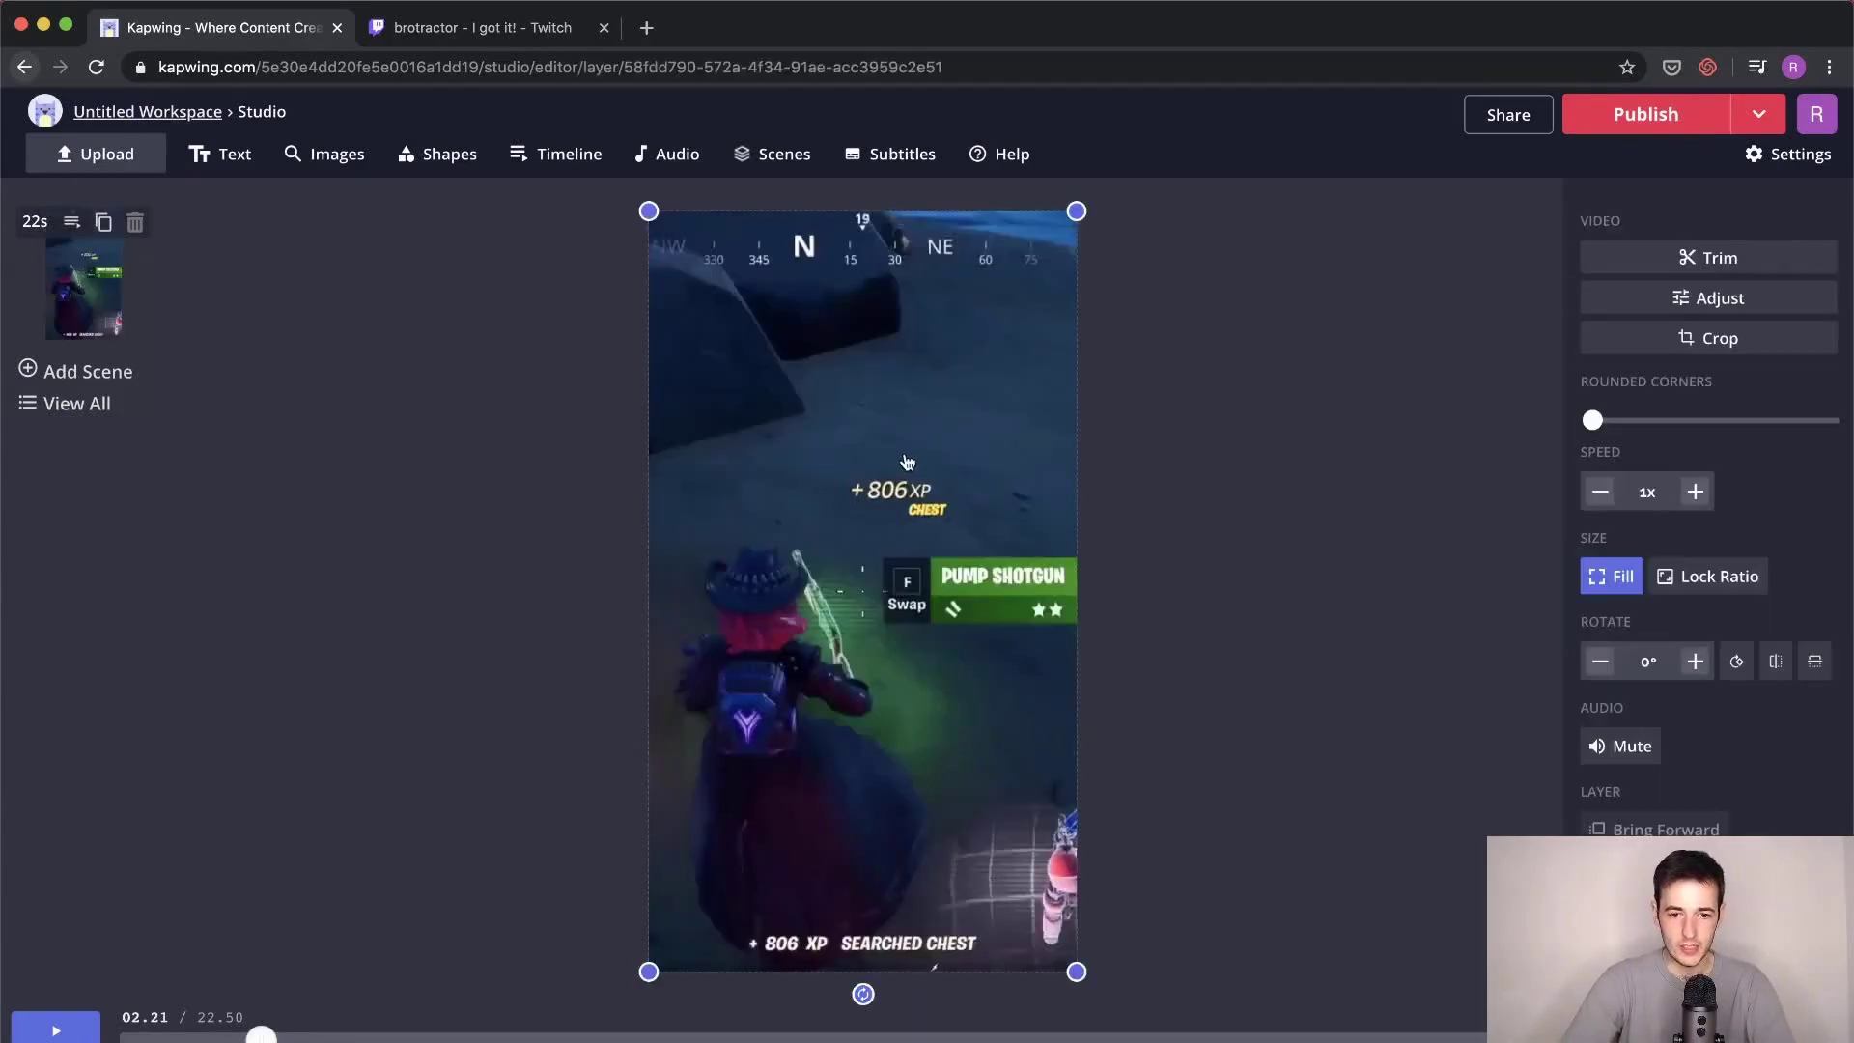
Step: Lock the video's aspect ratio and move it to the middle of the canvas
{"action": "left_click", "coordinate": [1729, 584]}
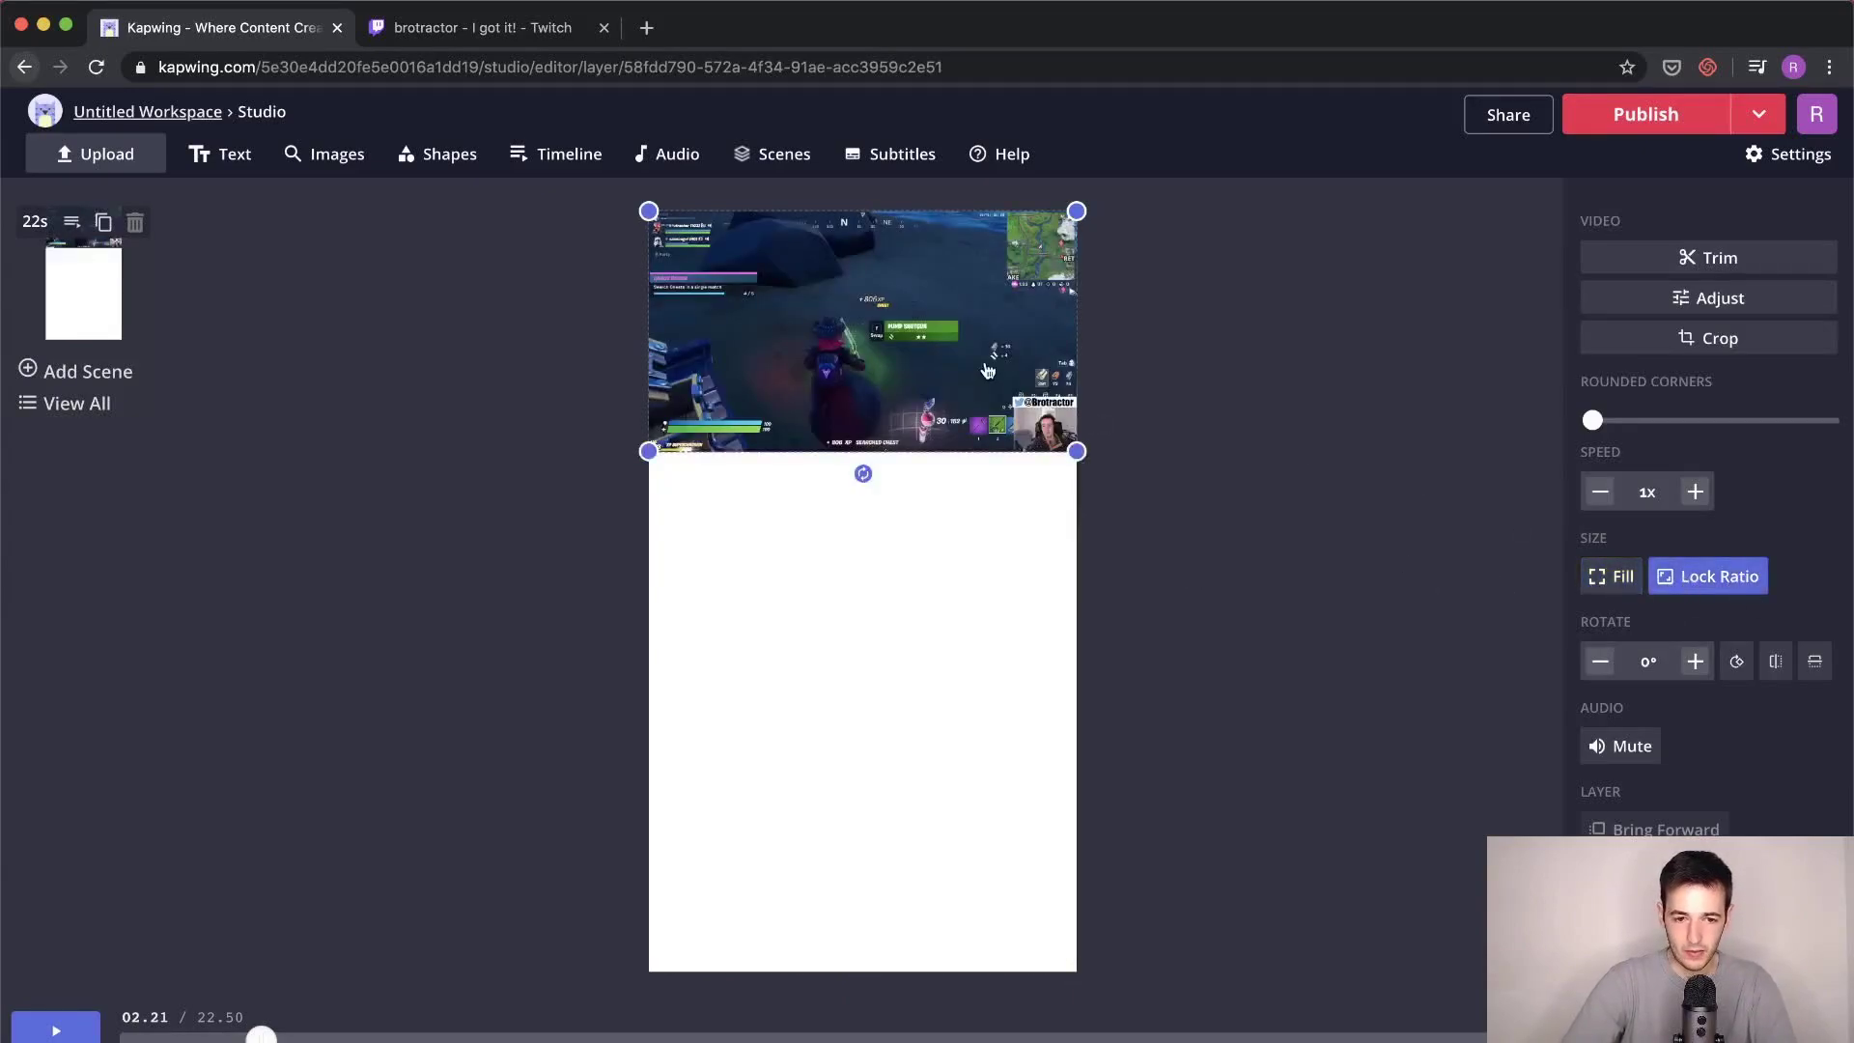
{"action": "left_click_drag", "start_coordinate": [986, 370], "coordinate": [985, 631]}
{"action": "left_click", "coordinate": [1239, 597]}
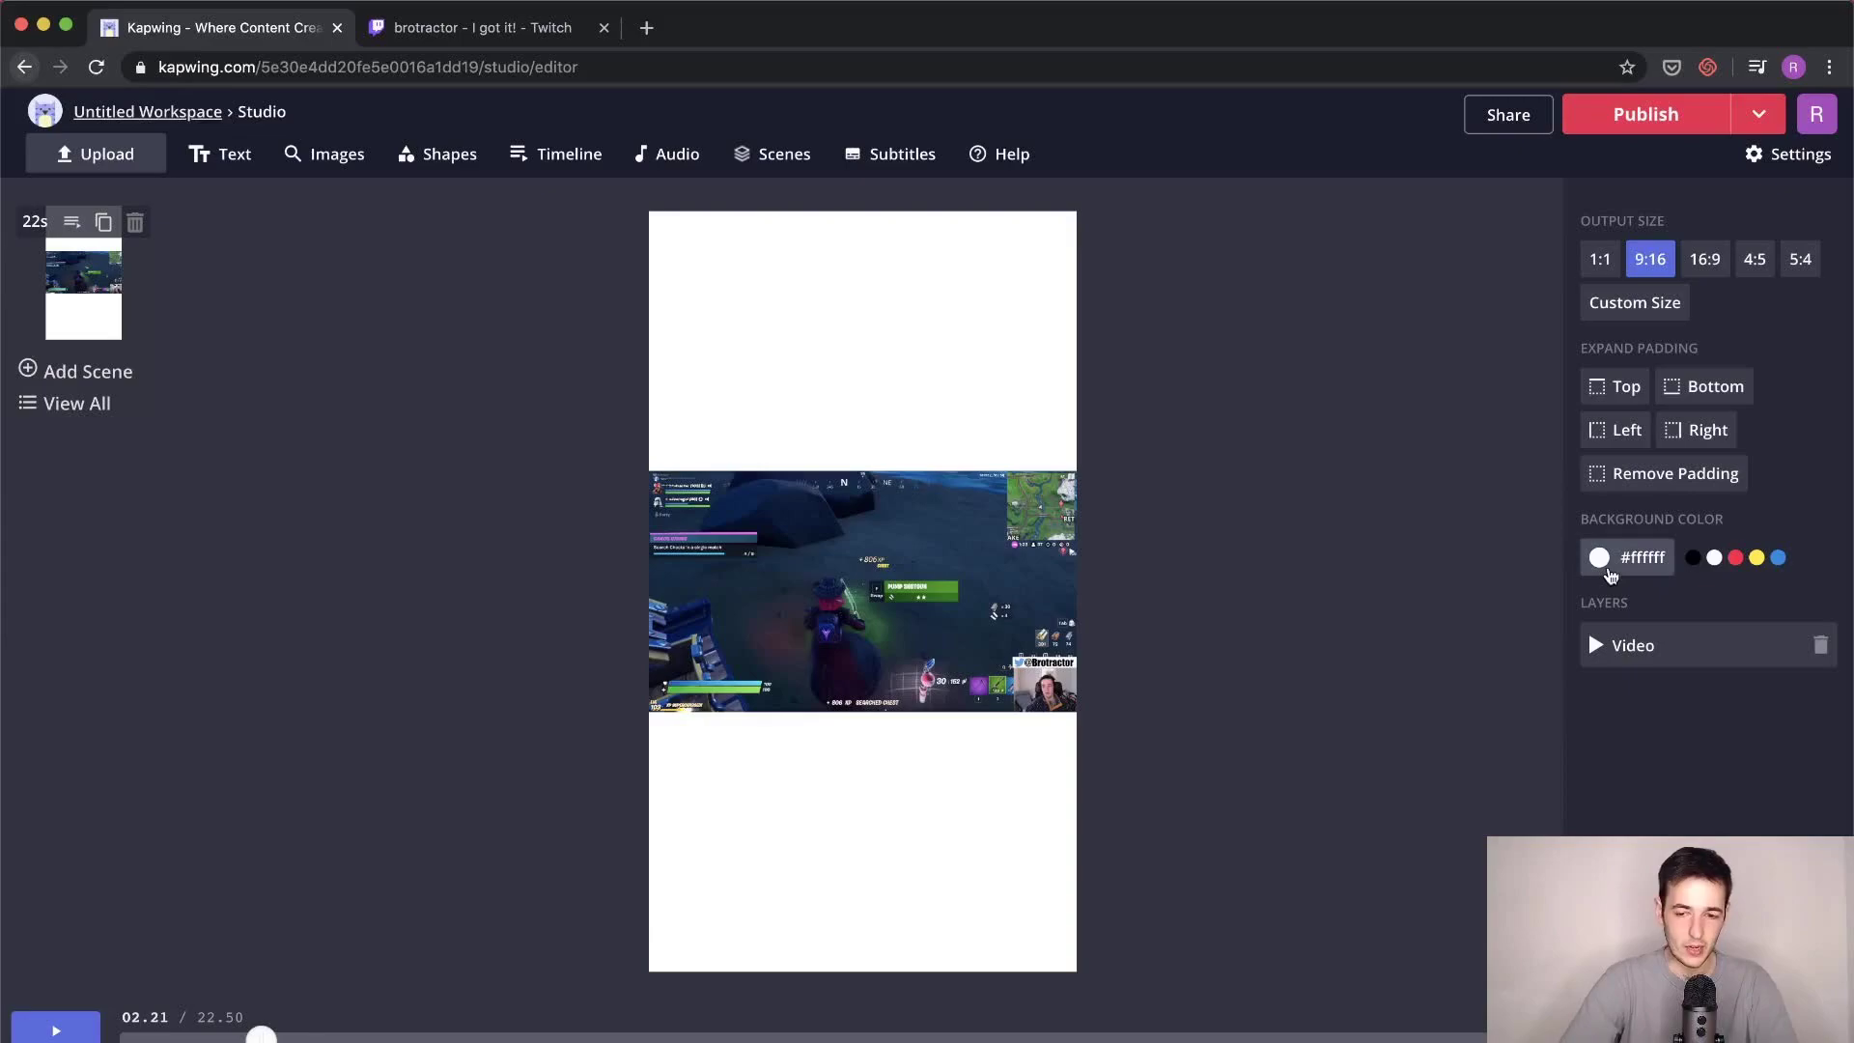
Step: Make the canvas background purple, nudge the video to exact centre, and open Trim
{"action": "left_click", "coordinate": [1609, 574]}
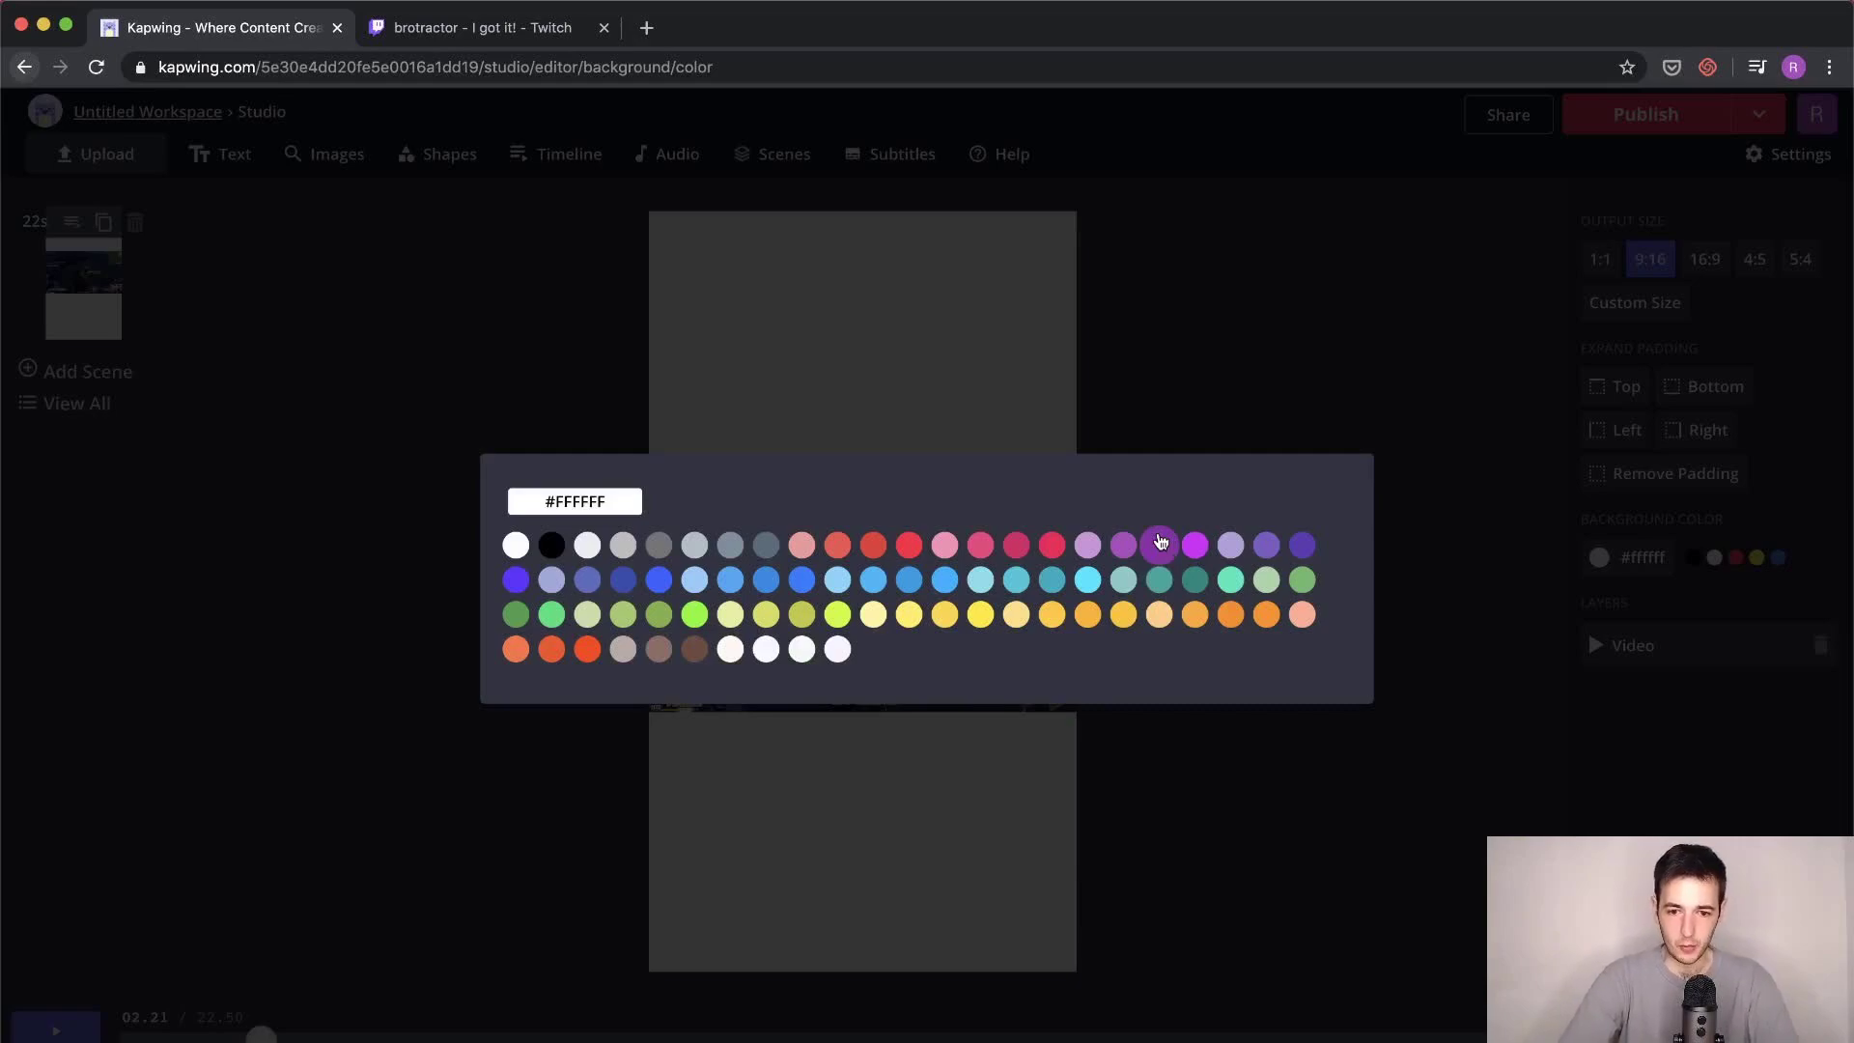
{"action": "left_click", "coordinate": [1159, 543]}
{"action": "left_click", "coordinate": [945, 571]}
{"action": "left_click_drag", "start_coordinate": [944, 571], "coordinate": [945, 580]}
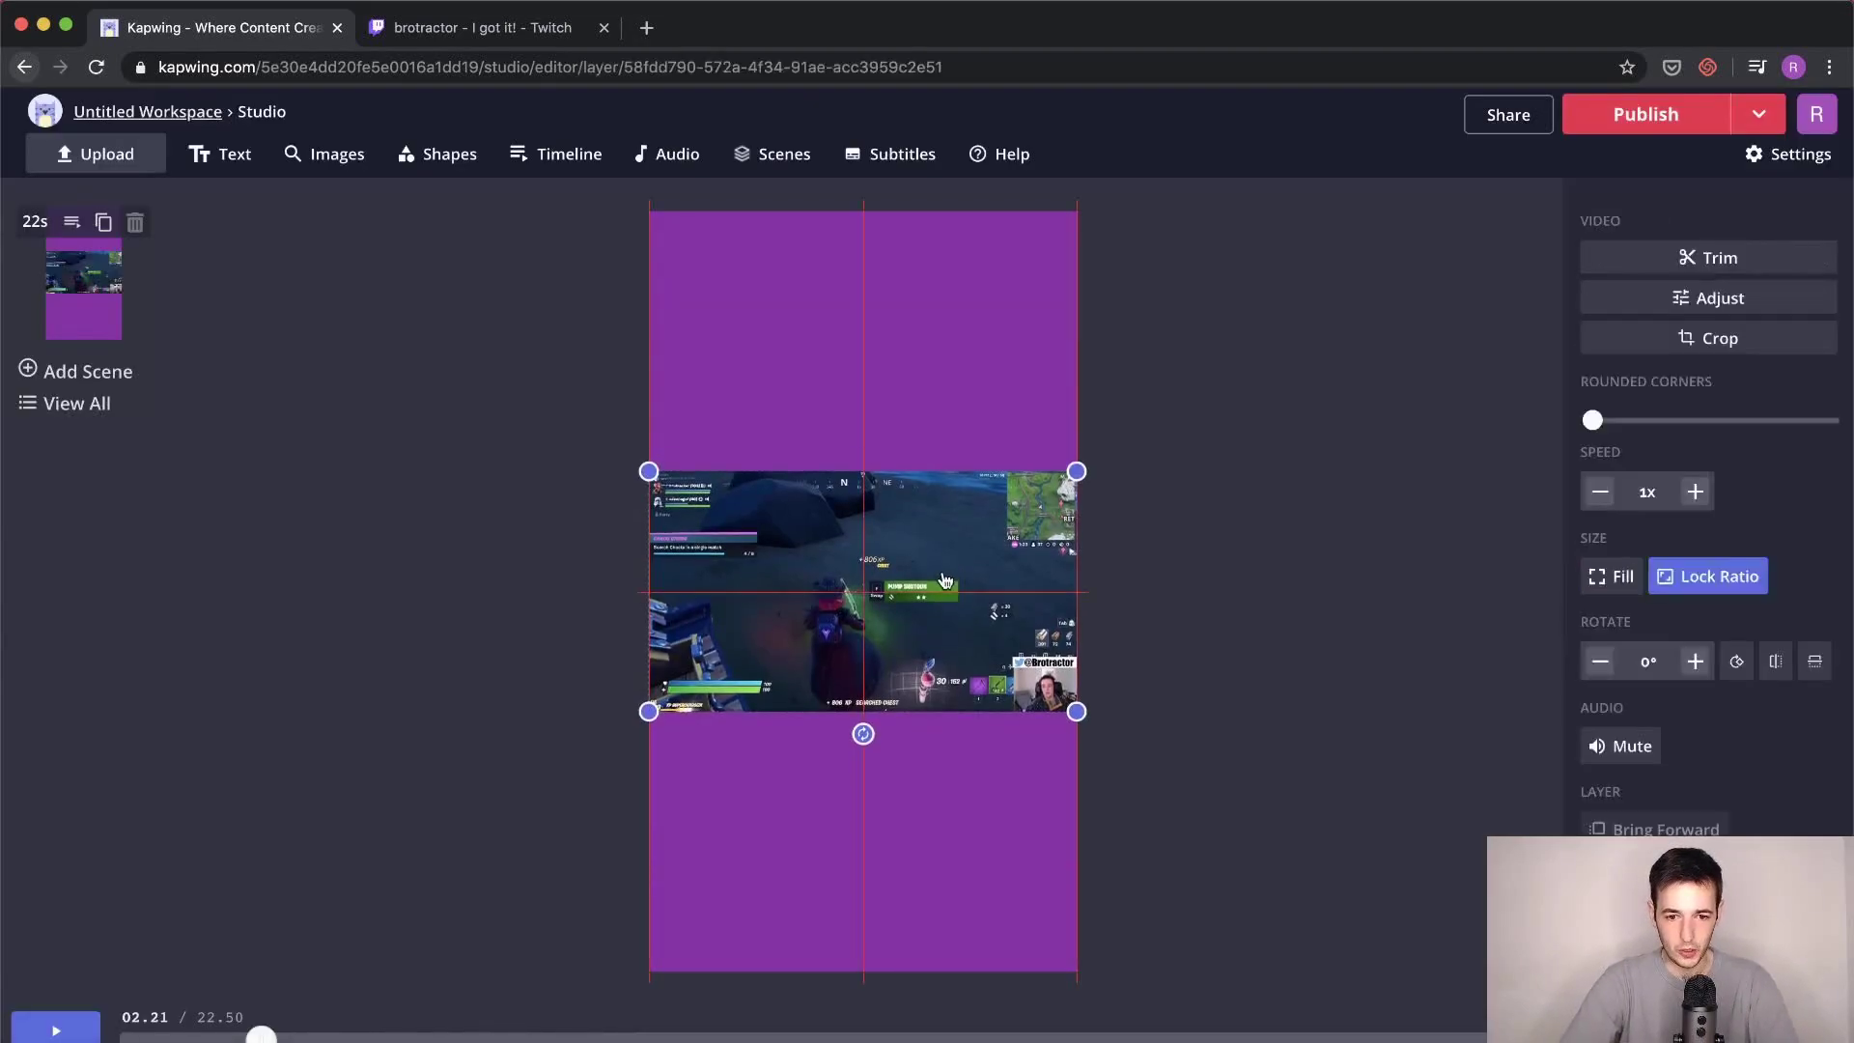
{"action": "left_click", "coordinate": [1734, 257]}
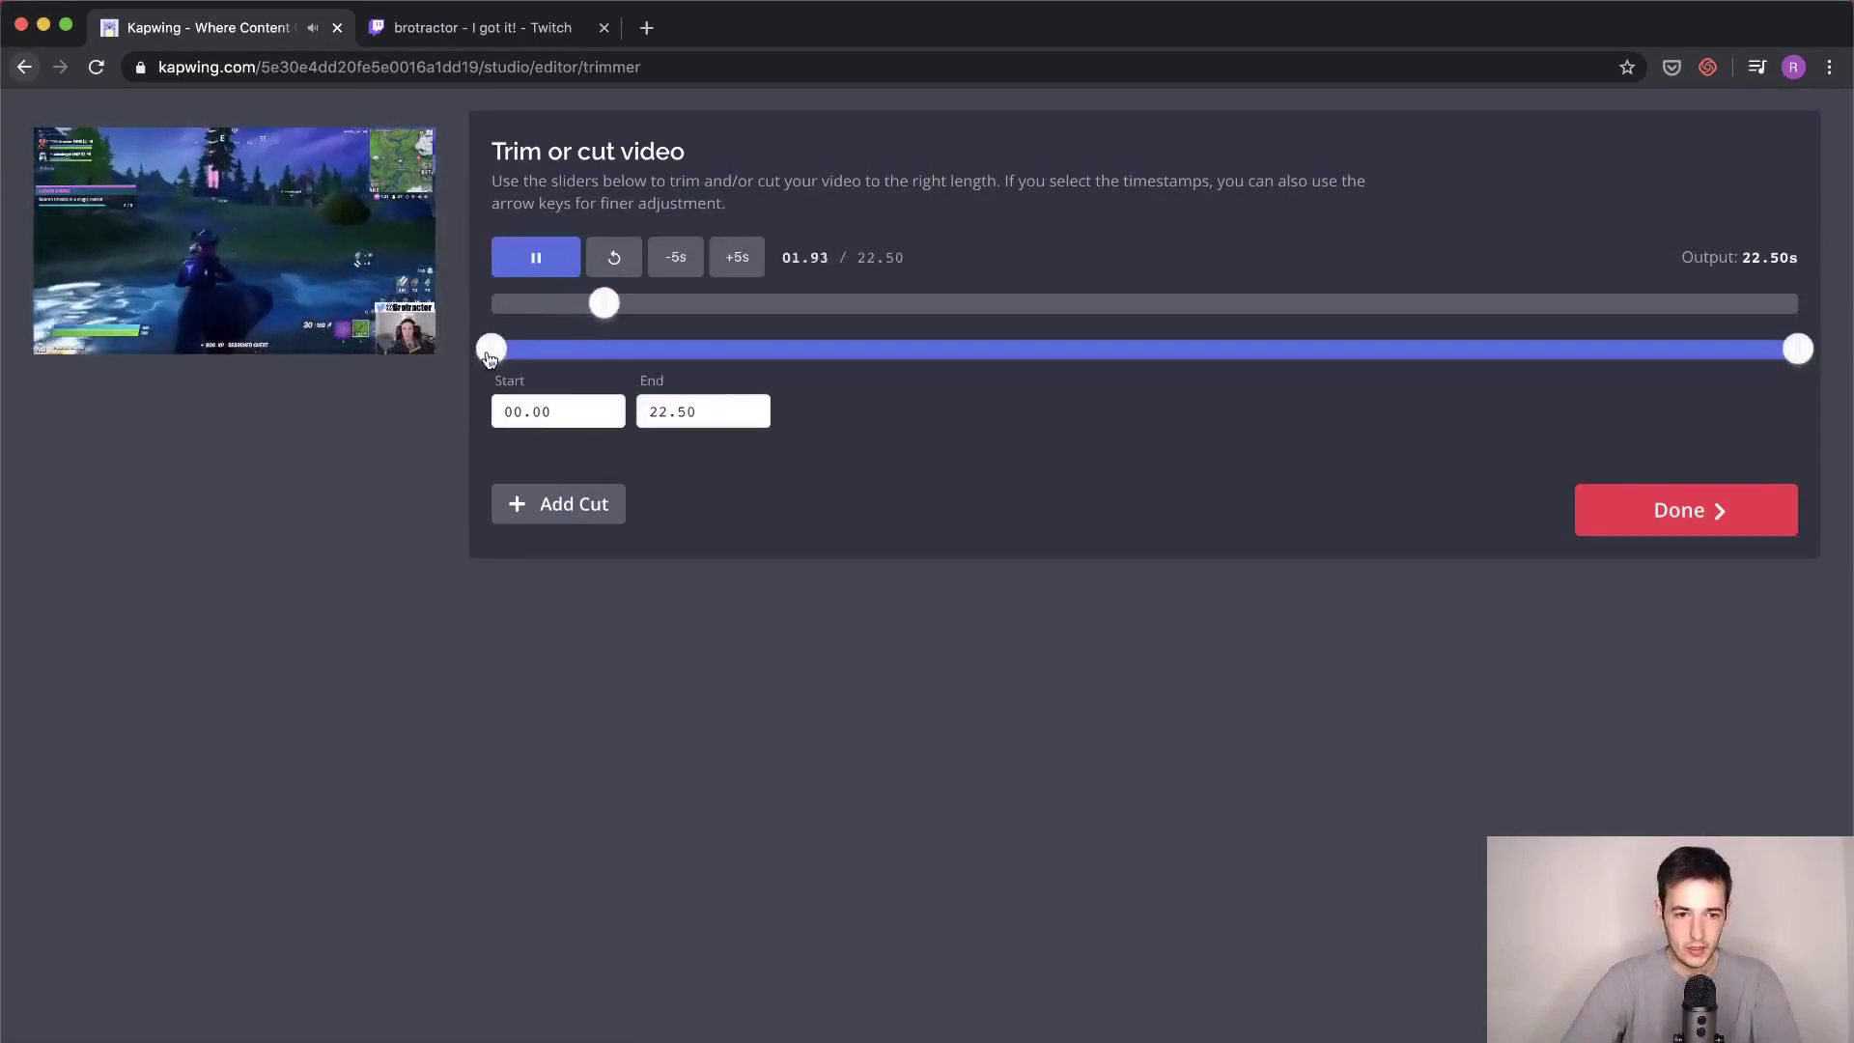
Step: Trim the clip to start at 13.94 and end at 17.96, a 4.02-second scene
{"action": "left_click_drag", "start_coordinate": [492, 348], "coordinate": [1037, 388]}
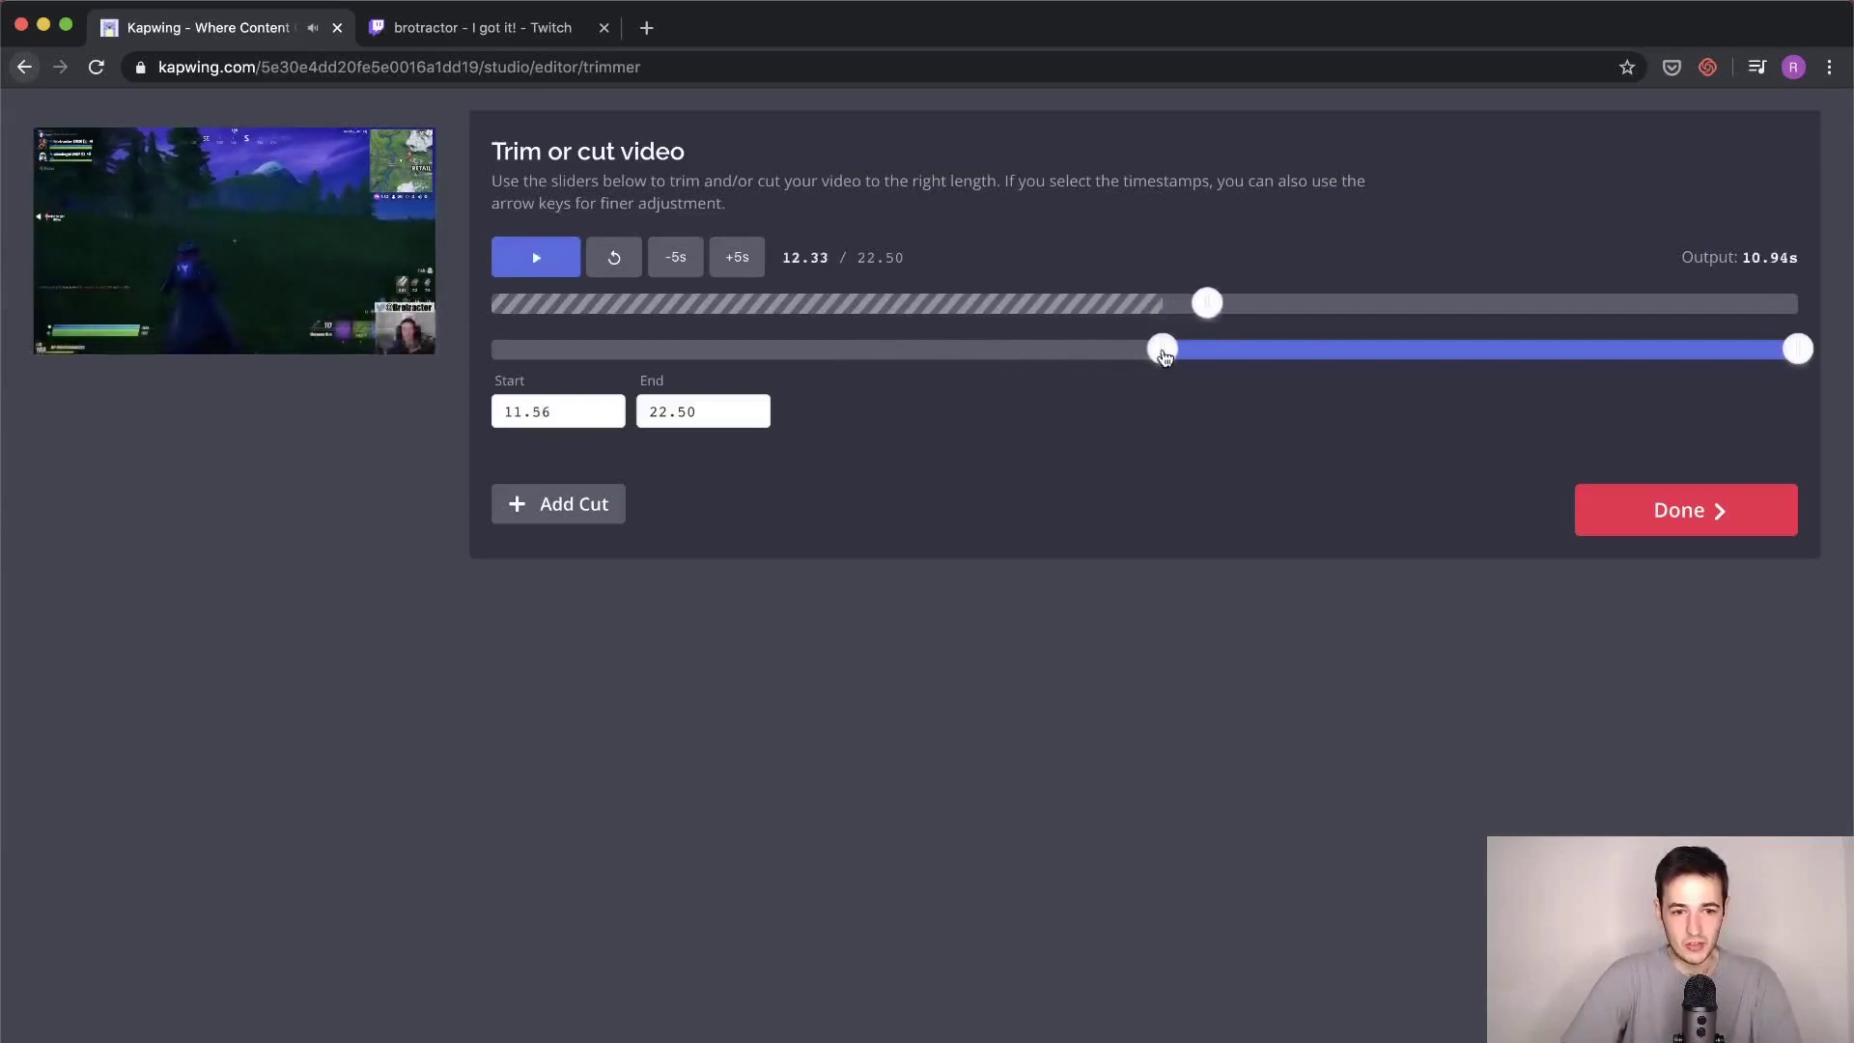
{"action": "left_click_drag", "start_coordinate": [1163, 350], "coordinate": [1260, 348]}
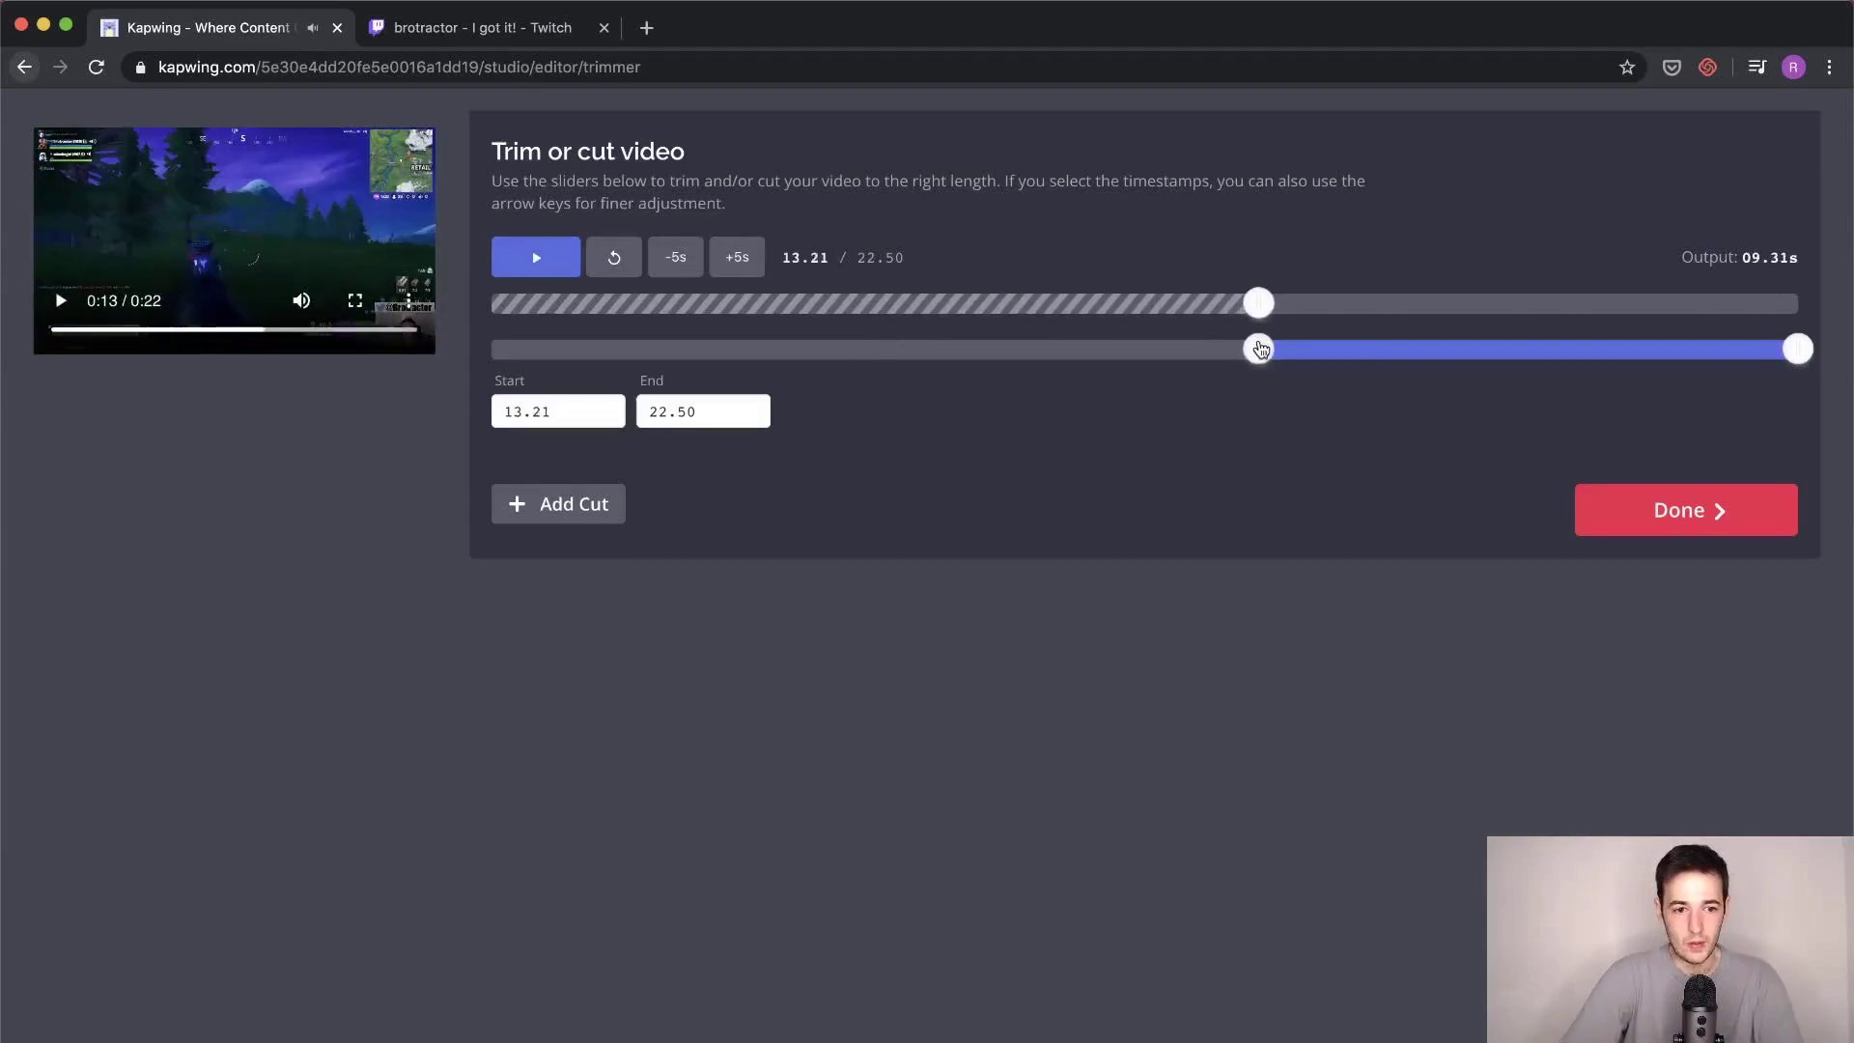
{"action": "left_click", "coordinate": [1345, 345]}
{"action": "left_click_drag", "start_coordinate": [1345, 345], "coordinate": [1337, 344]}
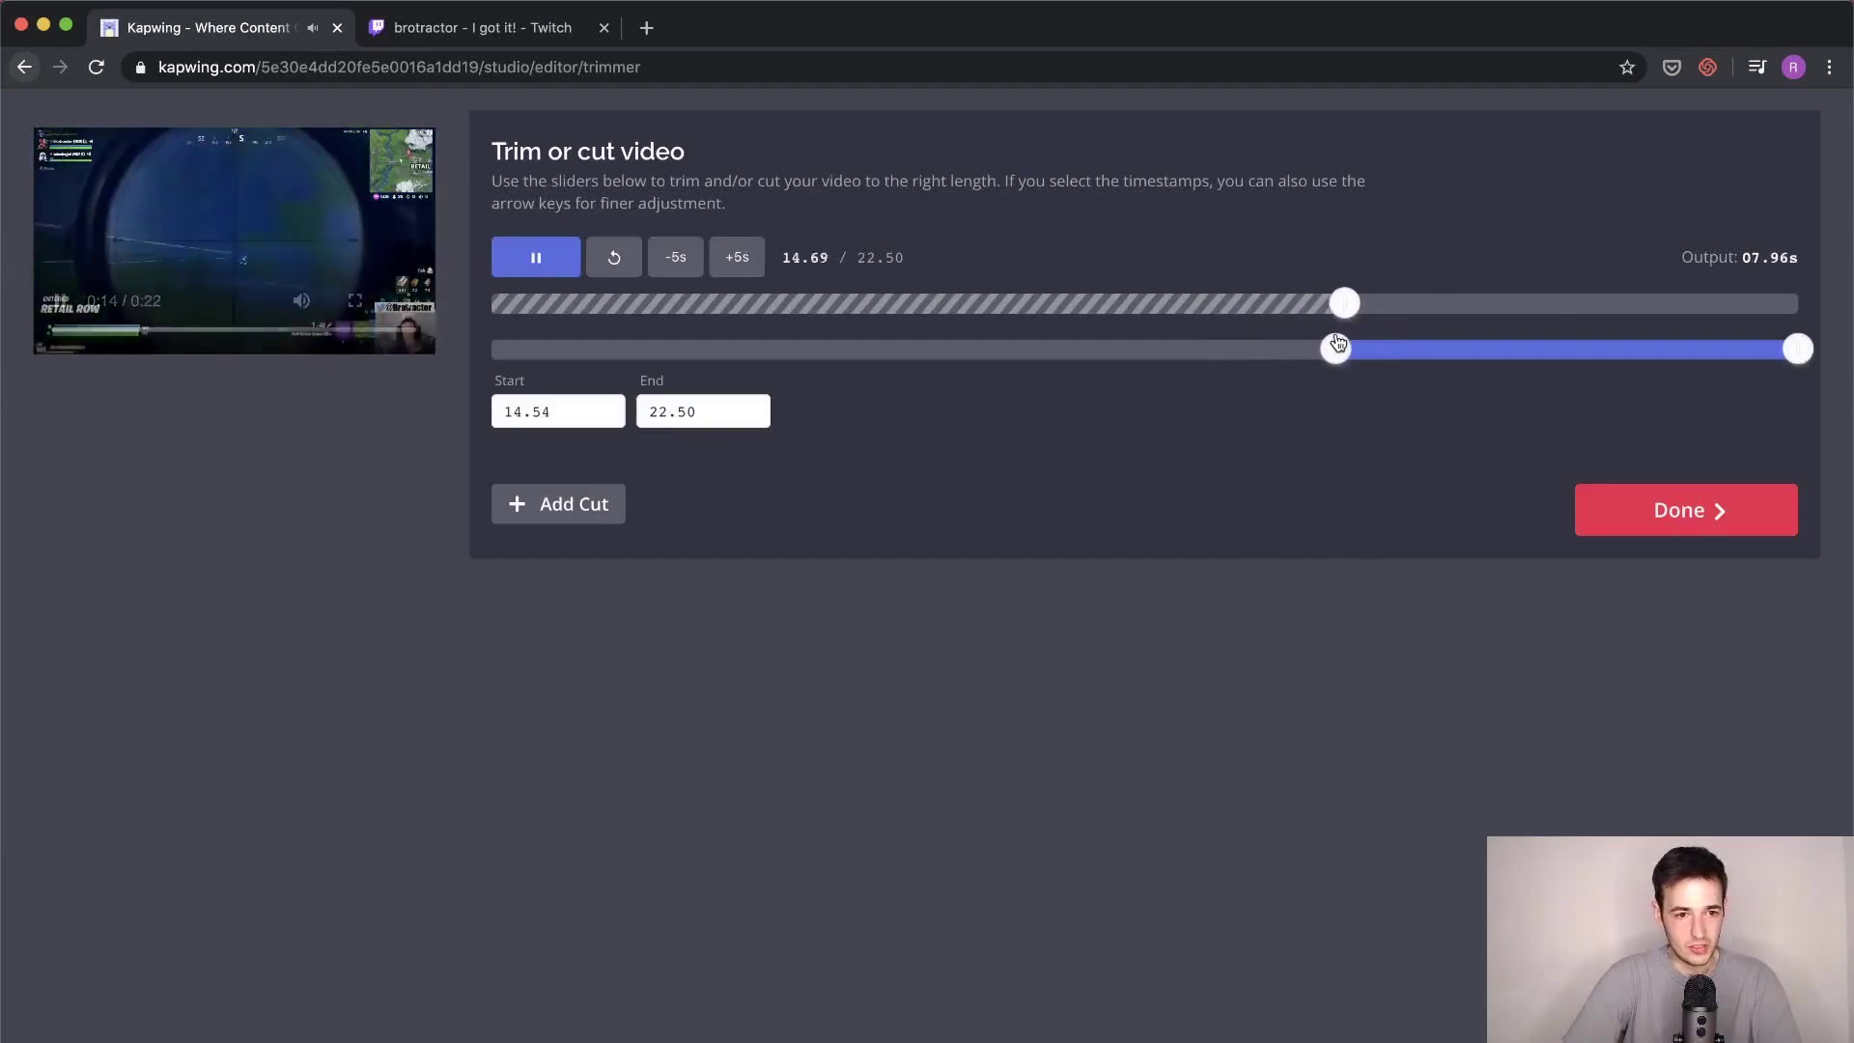
{"action": "key", "text": "space"}
{"action": "left_click_drag", "start_coordinate": [1310, 343], "coordinate": [1303, 346]}
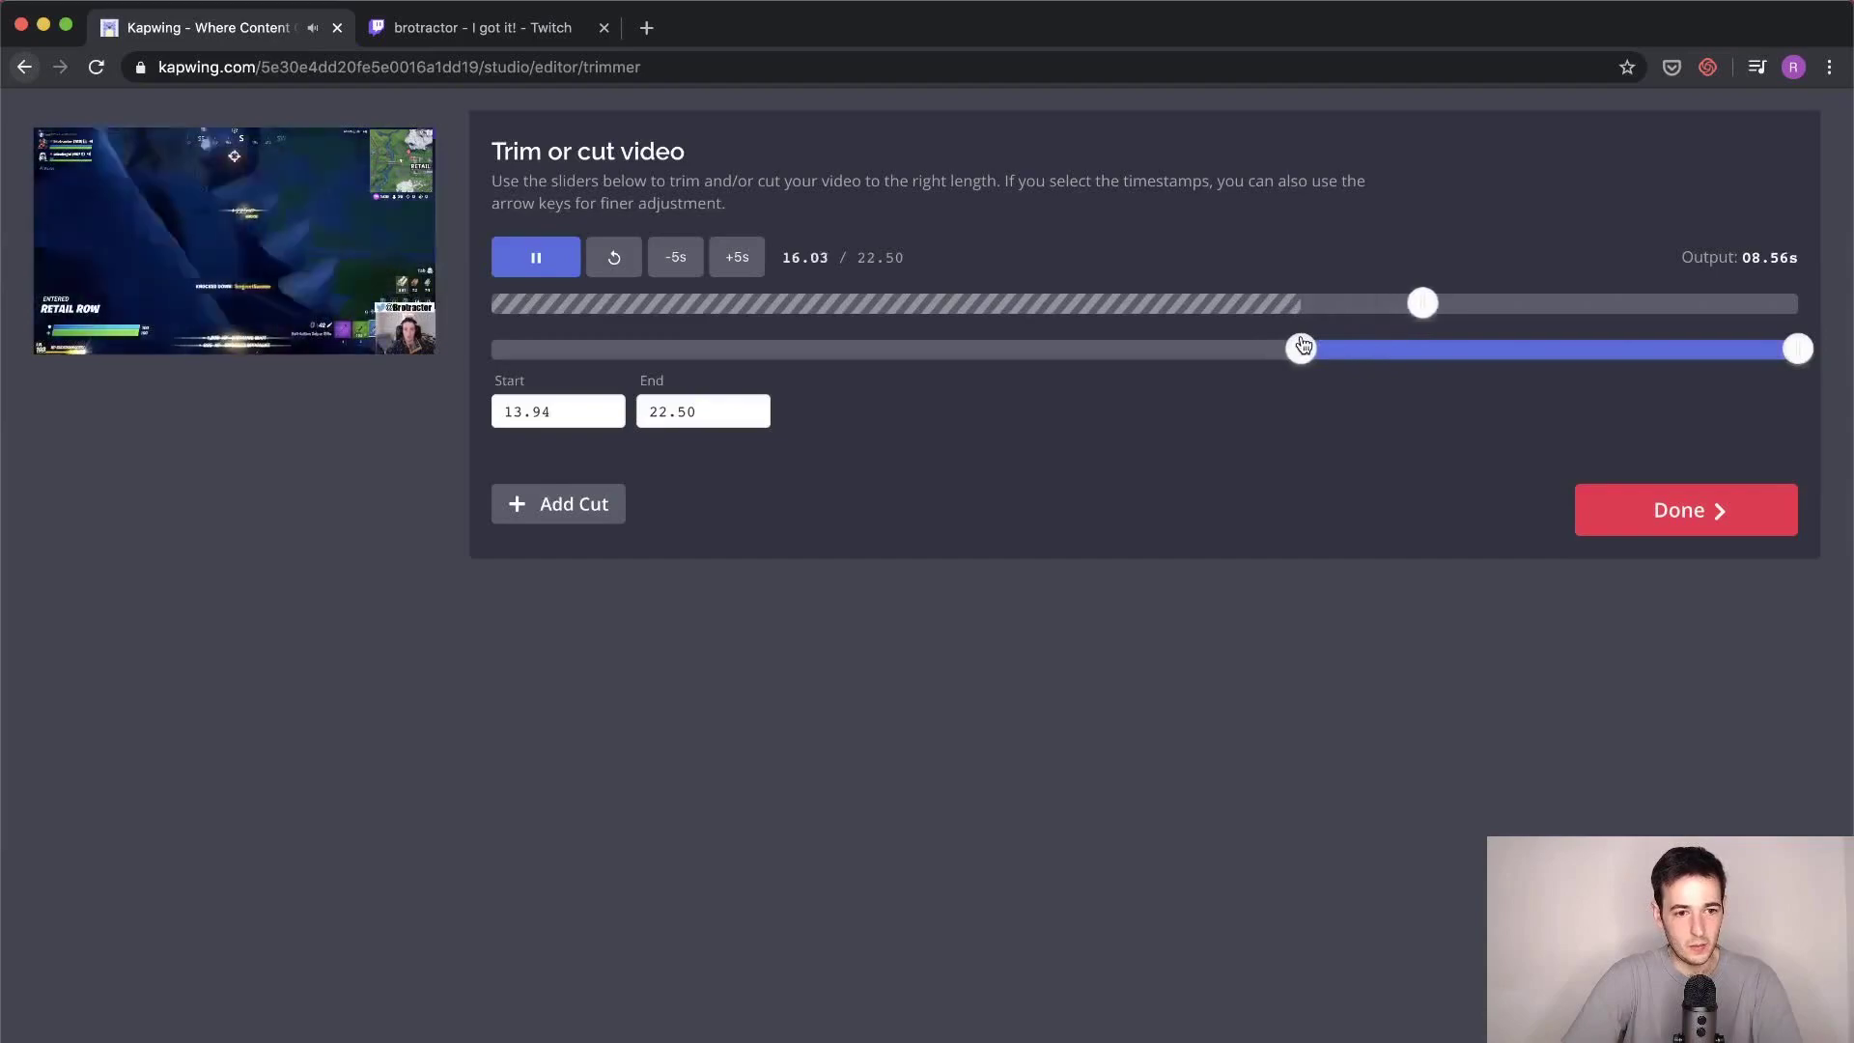
{"action": "left_click_drag", "start_coordinate": [1798, 349], "coordinate": [1538, 354]}
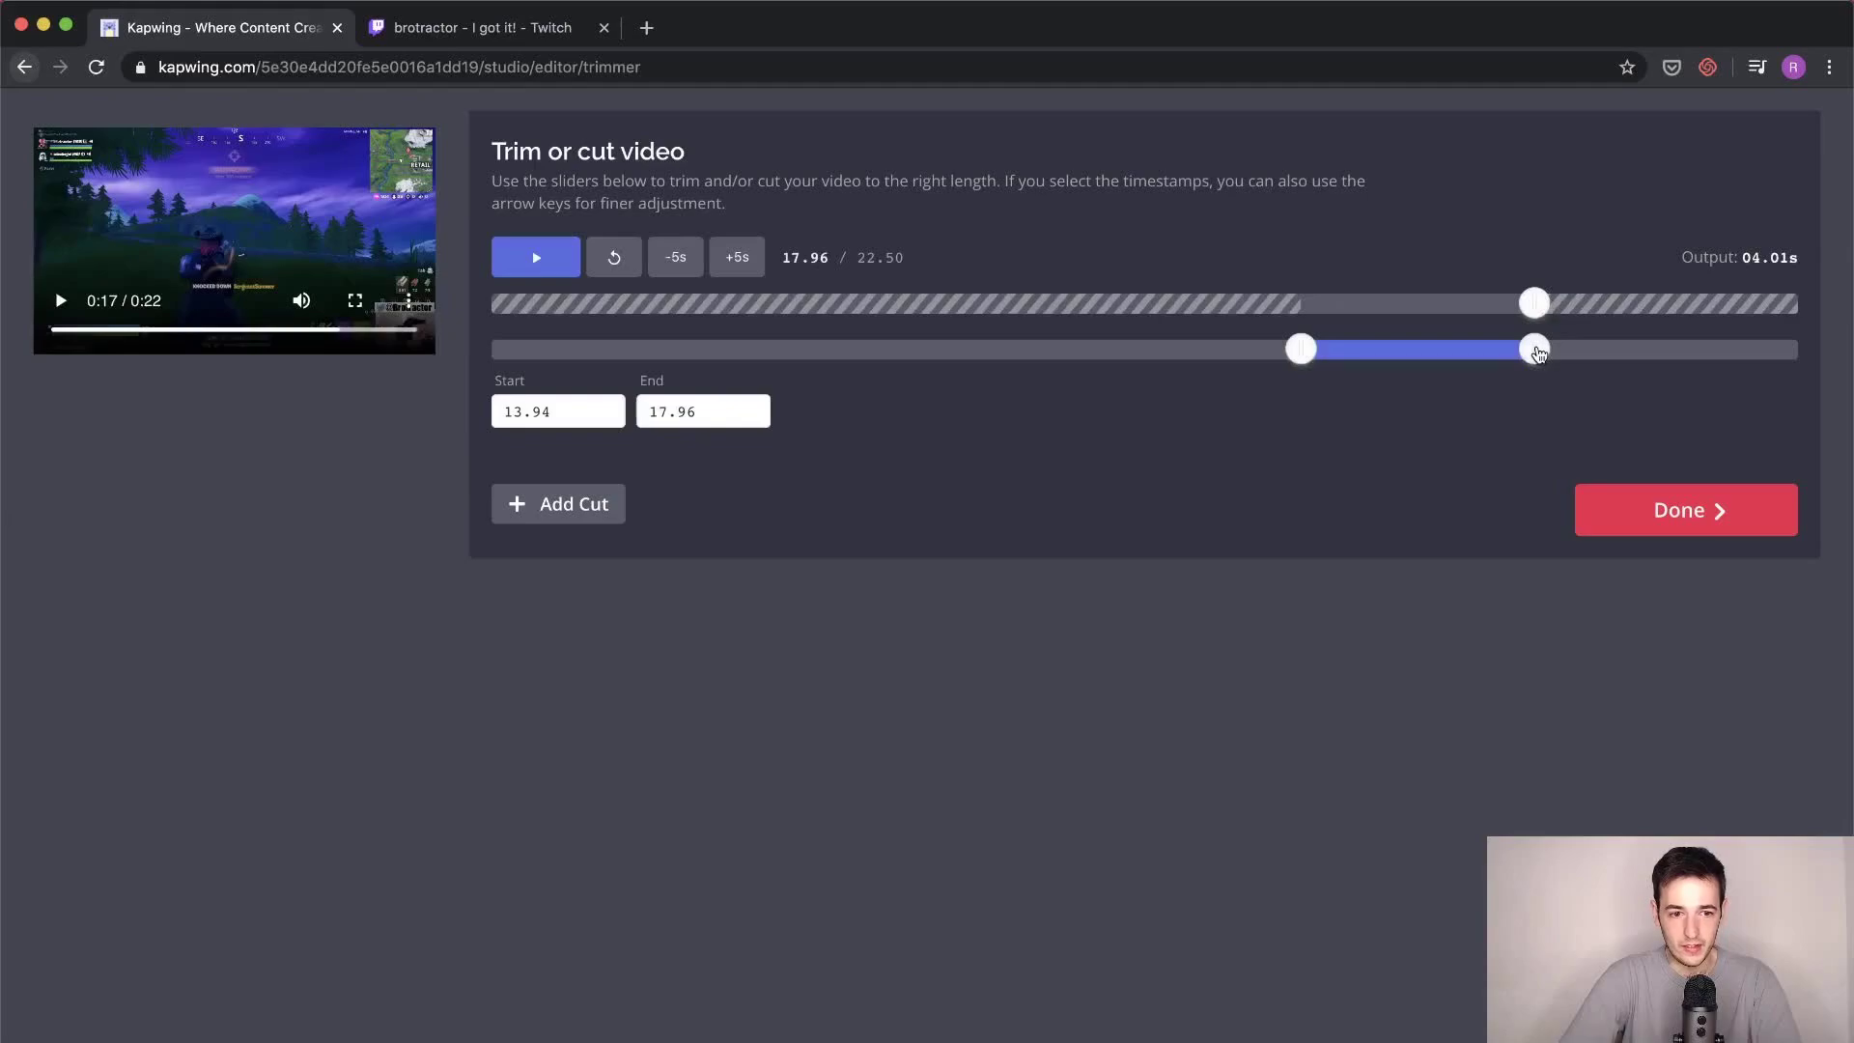
{"action": "left_click_drag", "start_coordinate": [1538, 354], "coordinate": [1538, 354]}
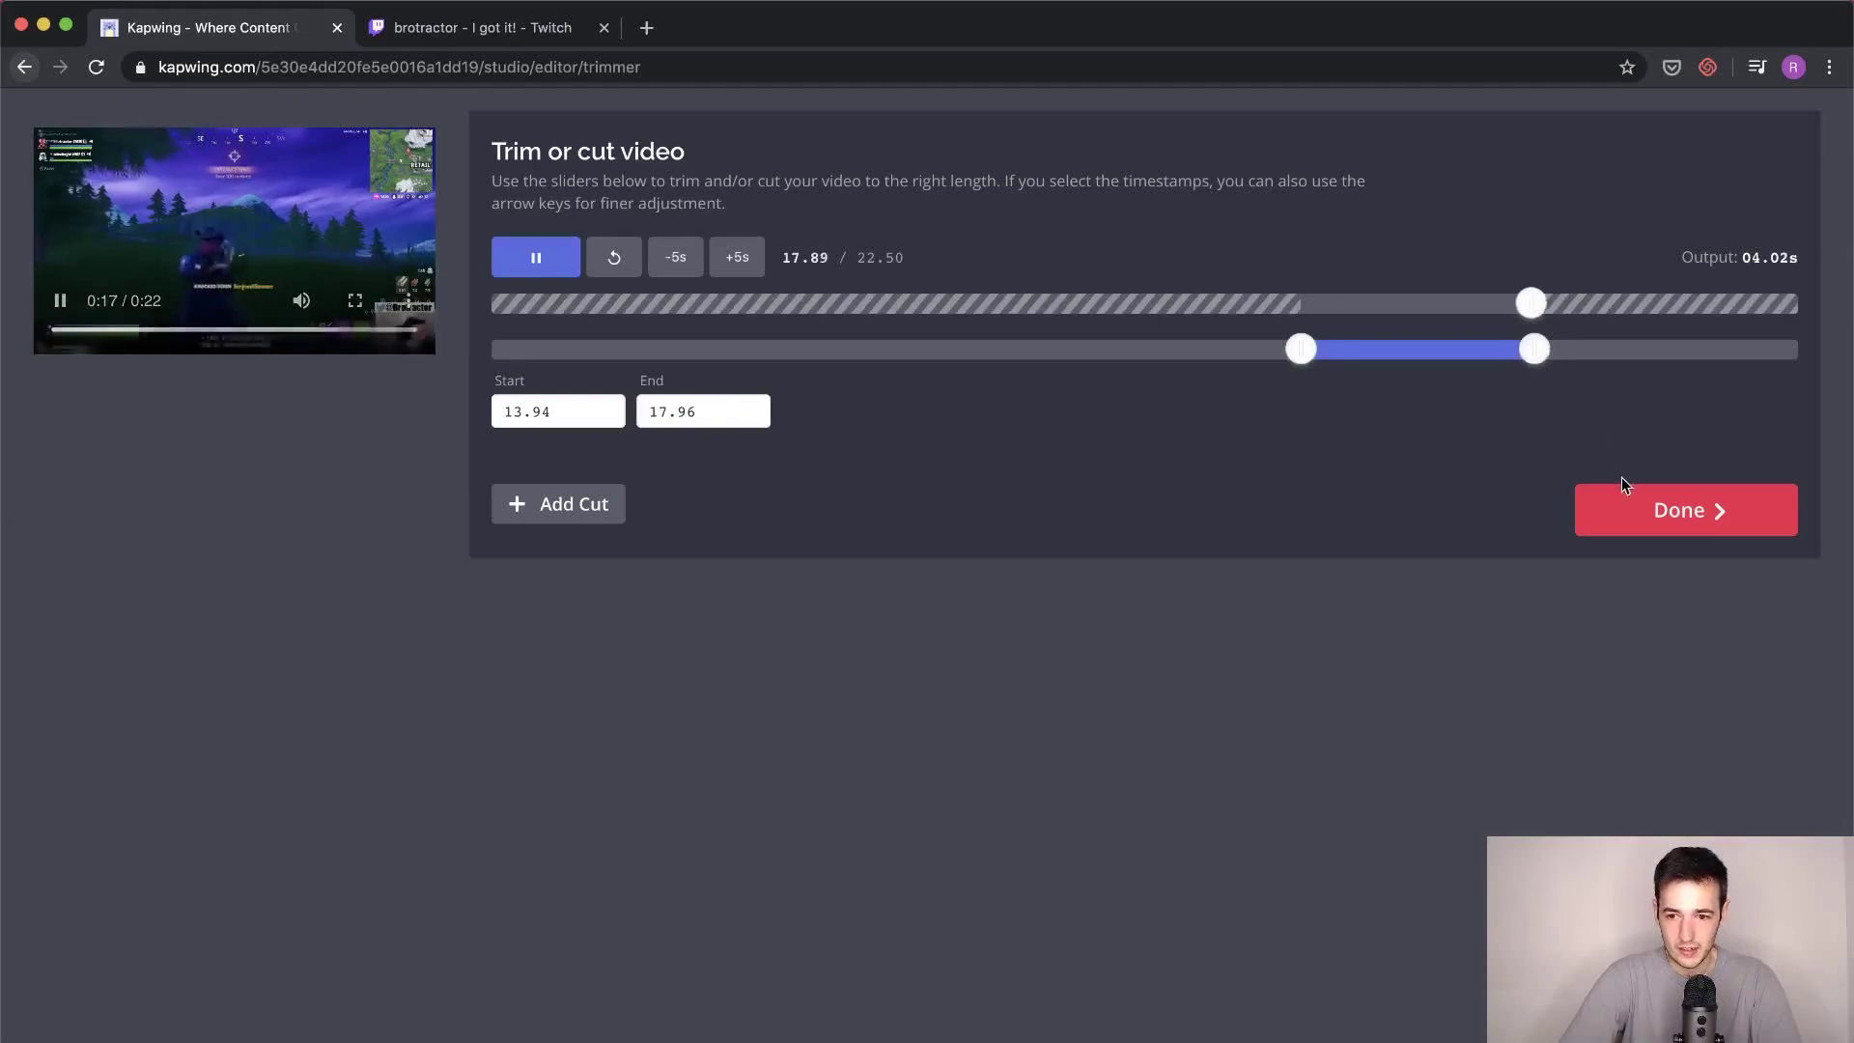
{"action": "left_click", "coordinate": [1649, 521]}
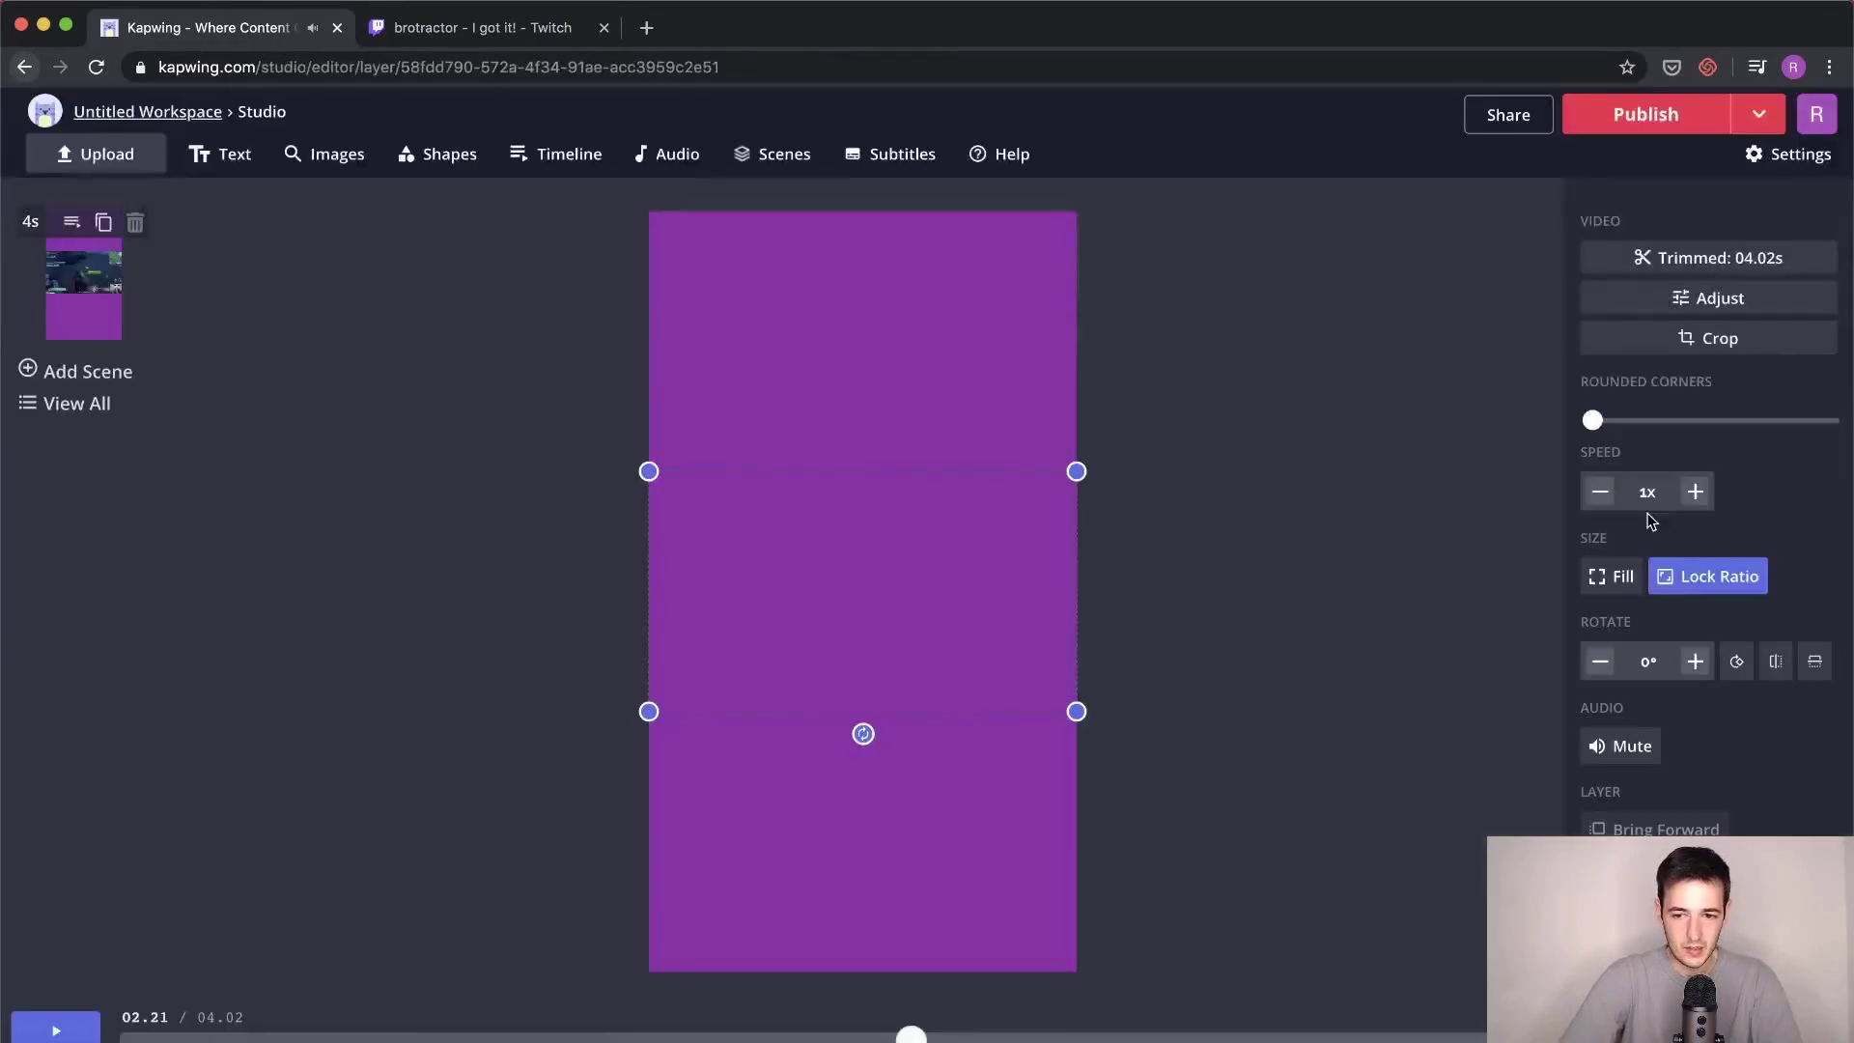
Step: Add a 'FortByte' text layer, enlarged to size 74 and centred above the video
{"action": "left_click", "coordinate": [1292, 521]}
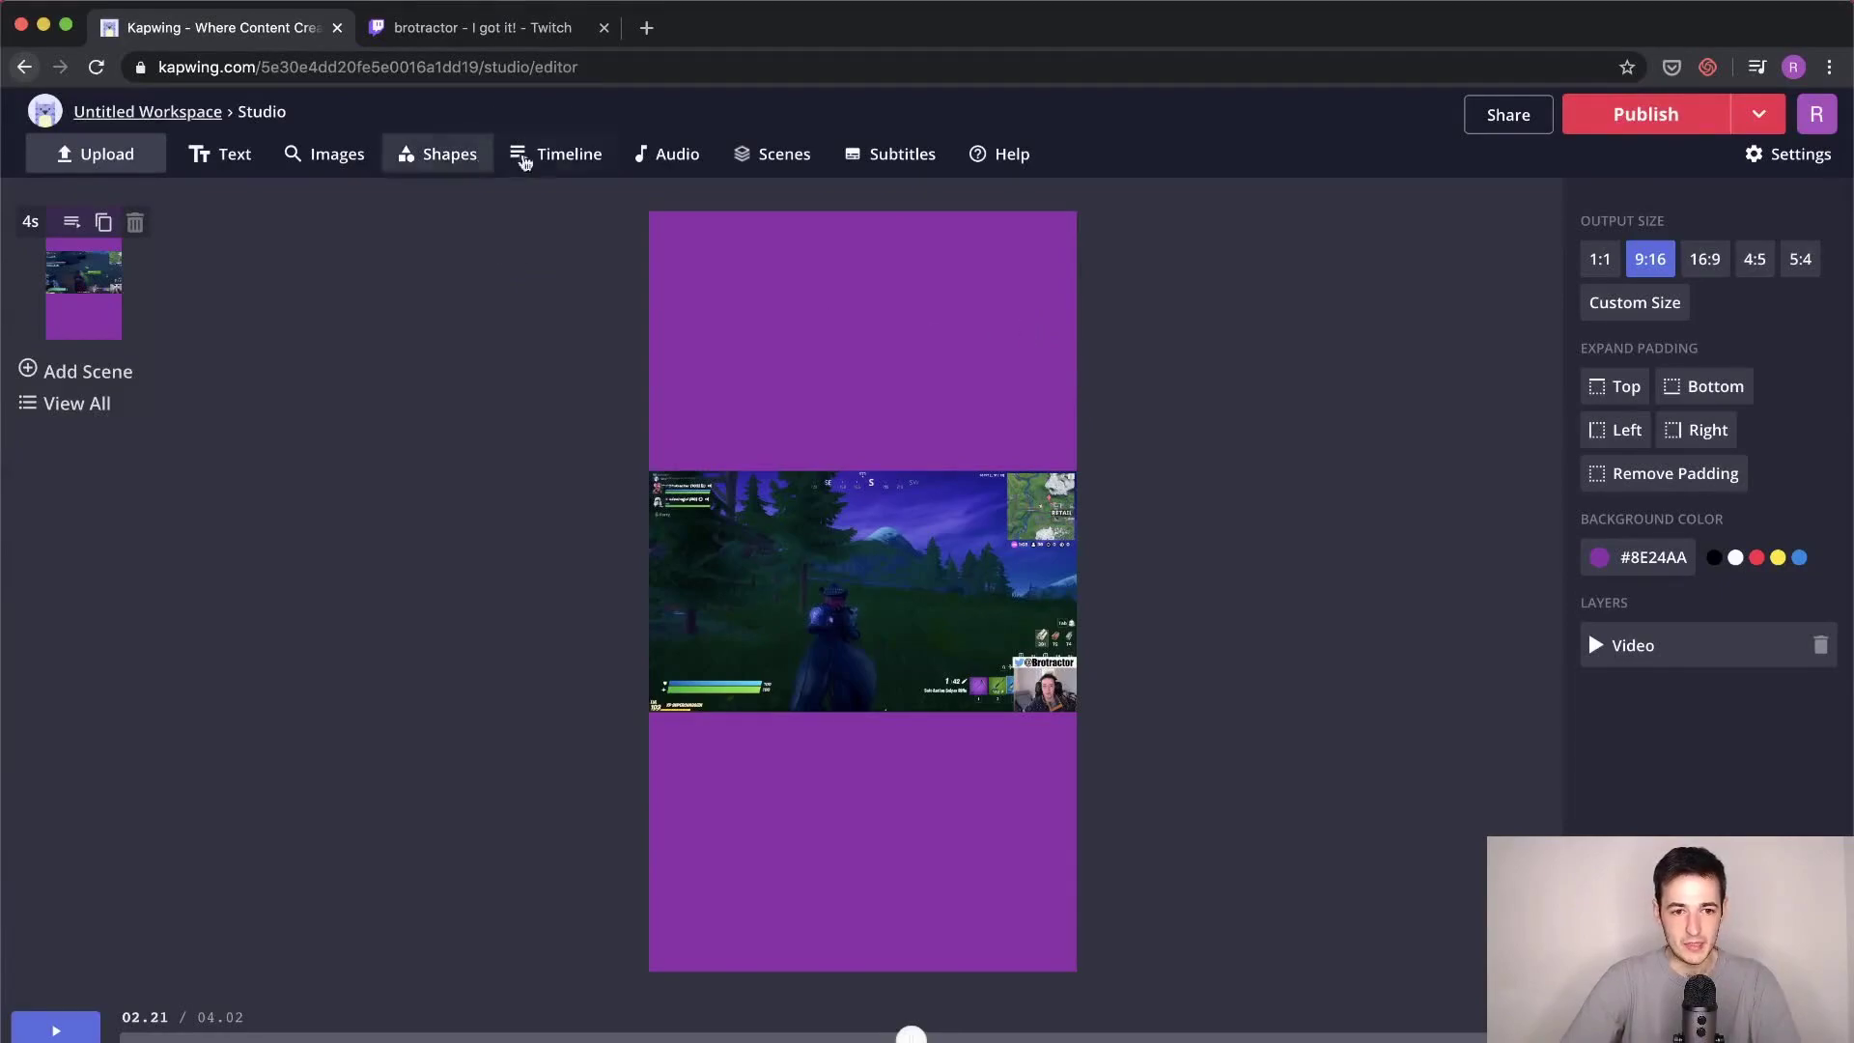
{"action": "left_click", "coordinate": [203, 158]}
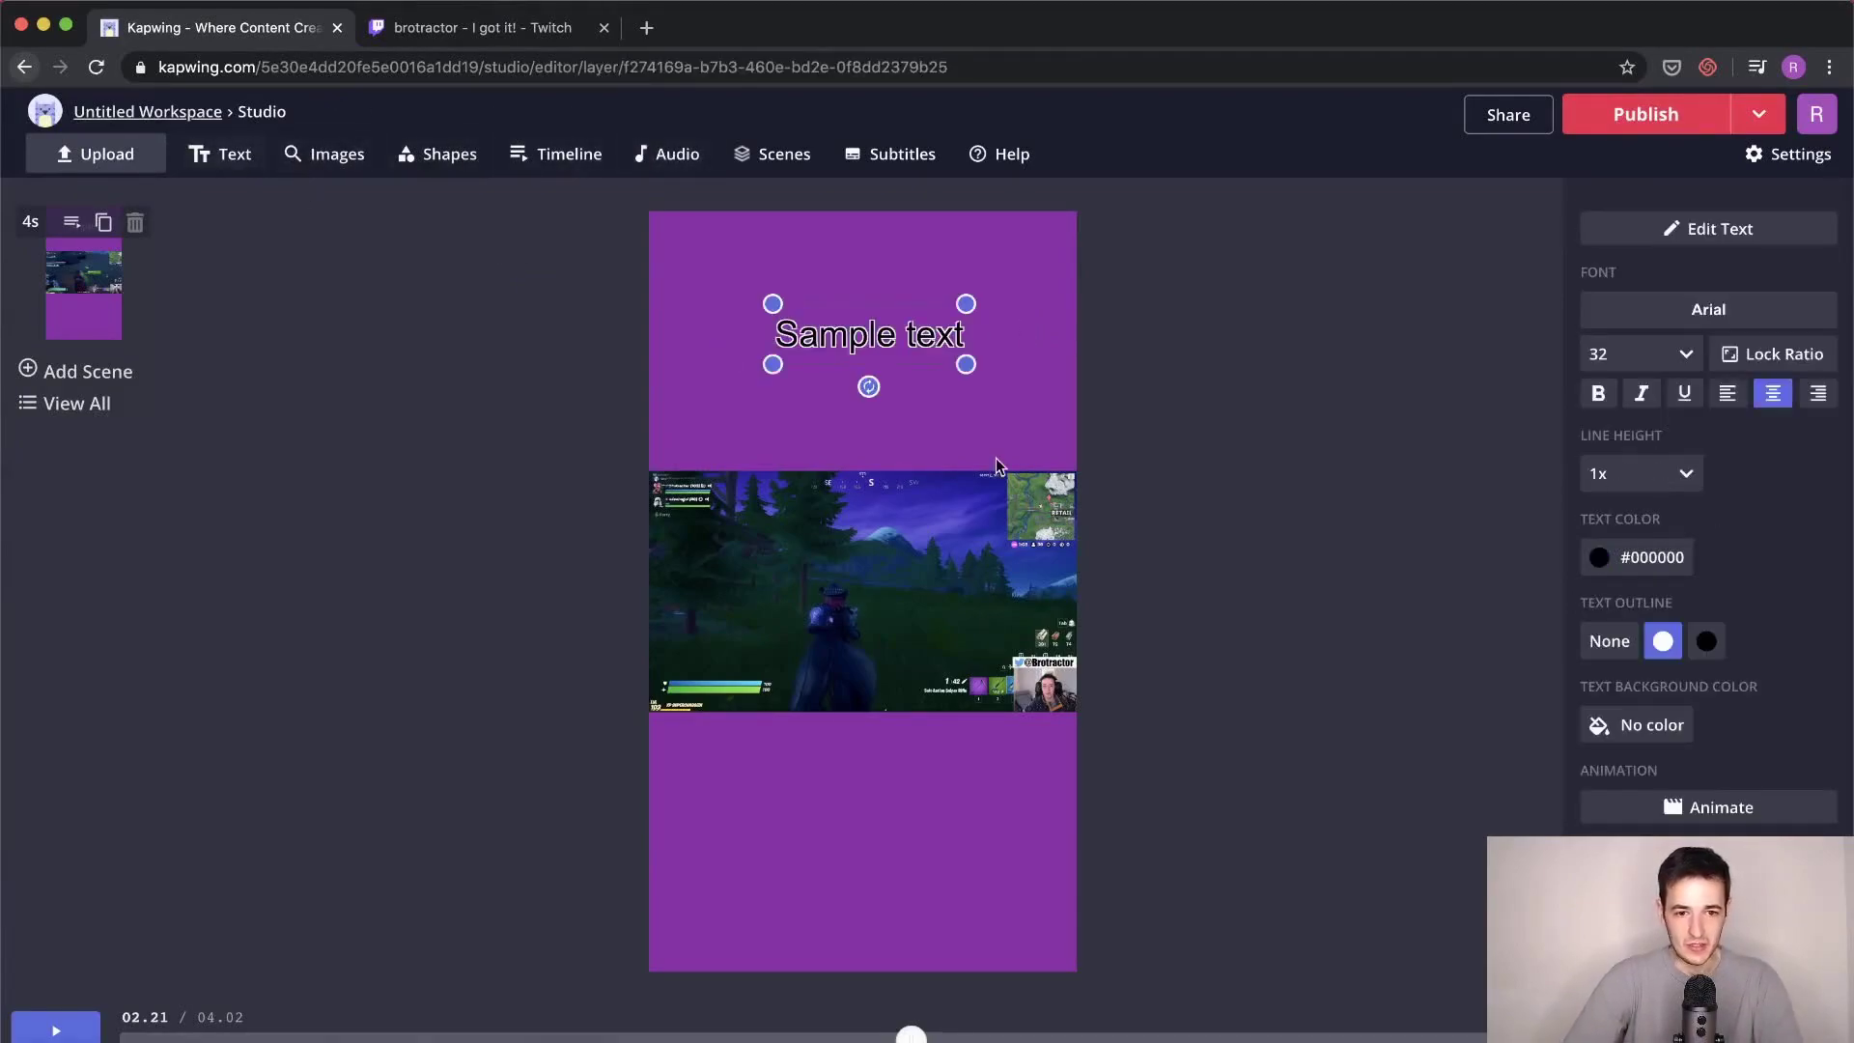
{"action": "double_click", "coordinate": [865, 328]}
{"action": "type", "text": "F"}
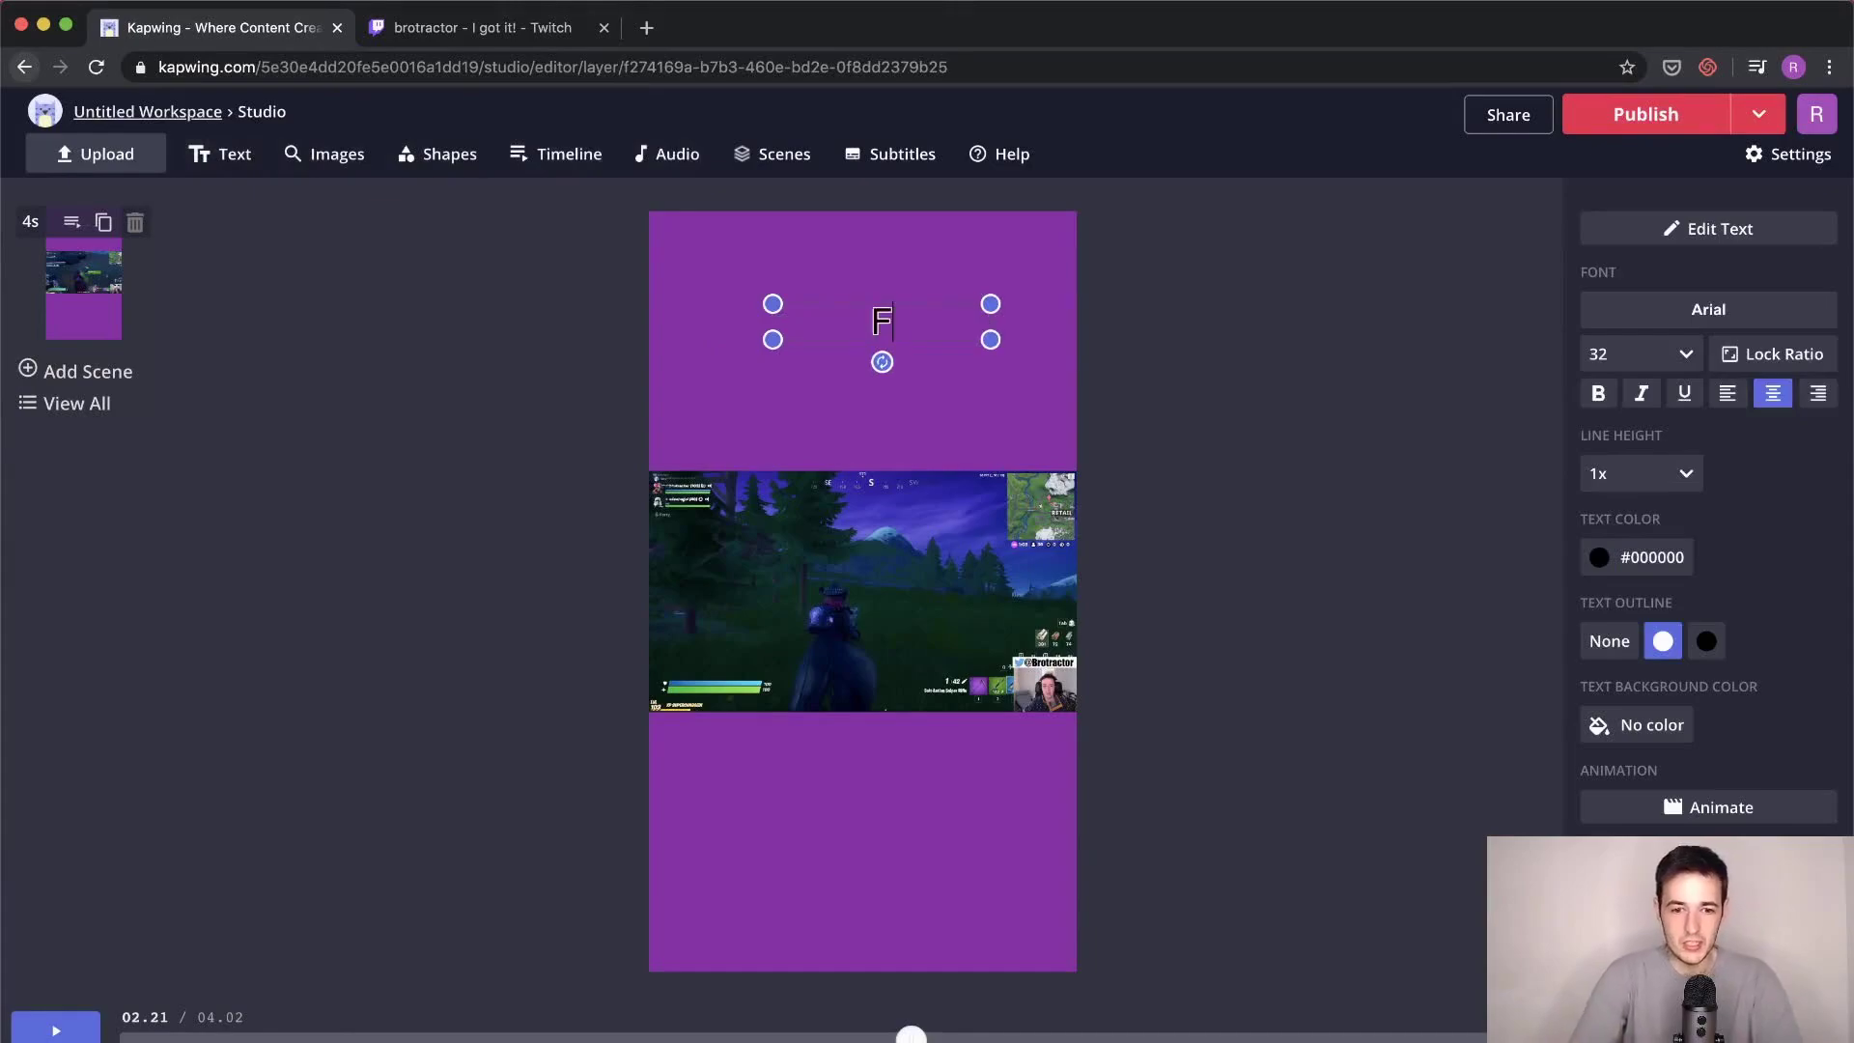
{"action": "type", "text": "ortByte"}
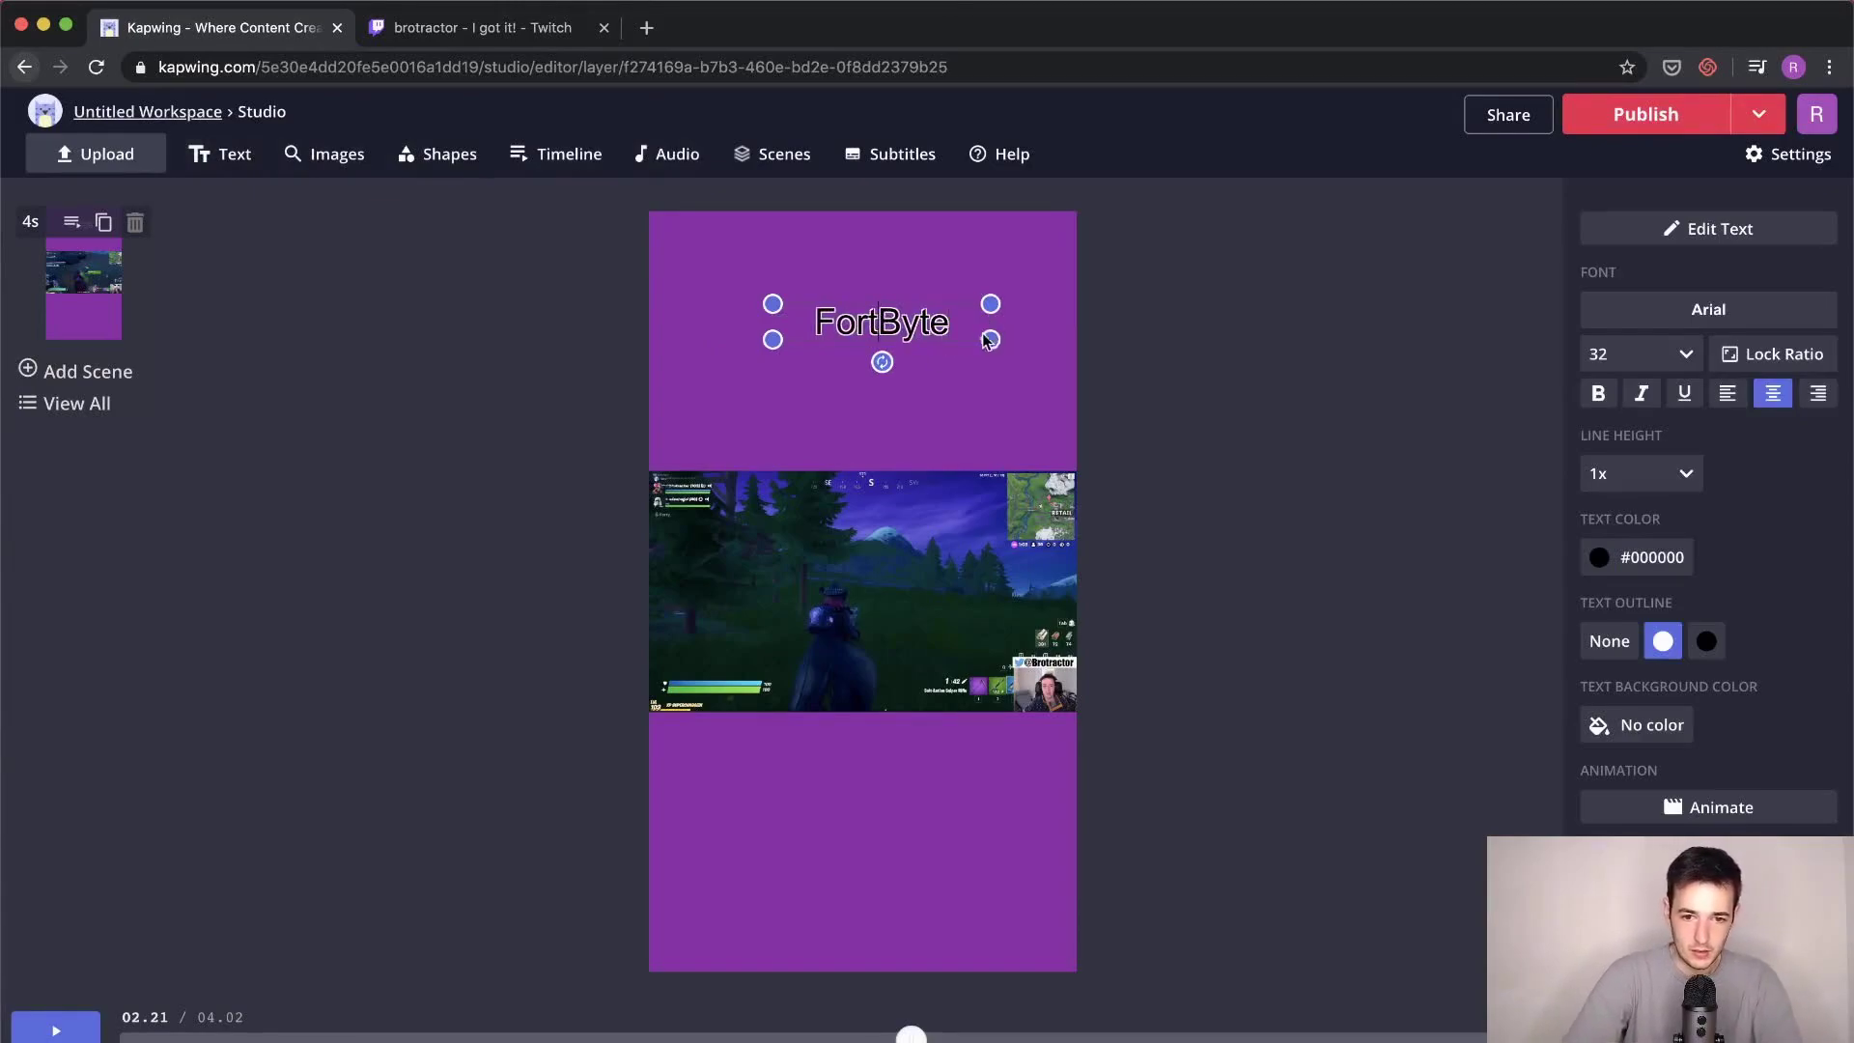
{"action": "mouse_move", "coordinate": [990, 338]}
{"action": "left_mouse_down"}
{"action": "mouse_move", "coordinate": [1084, 447]}
{"action": "mouse_move", "coordinate": [946, 398]}
{"action": "mouse_move", "coordinate": [972, 387]}
{"action": "mouse_move", "coordinate": [967, 366]}
{"action": "left_mouse_up"}
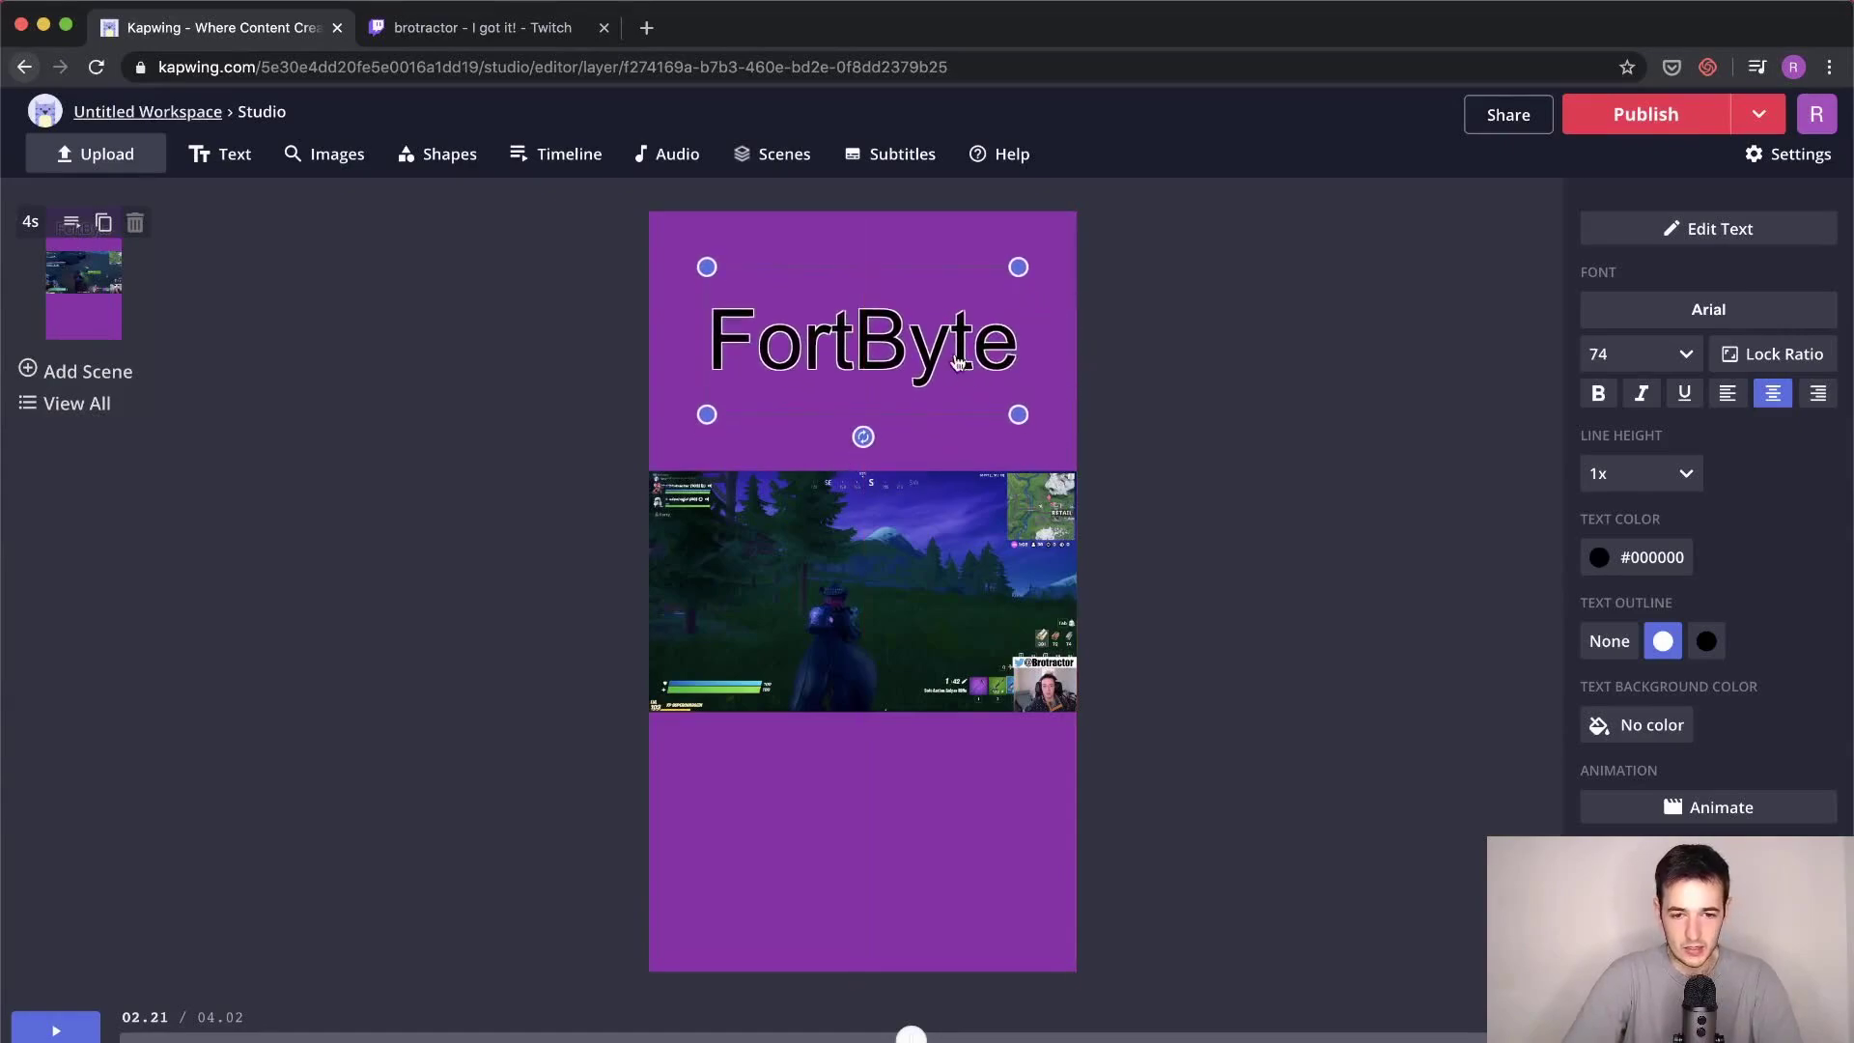
{"action": "double_click", "coordinate": [947, 348]}
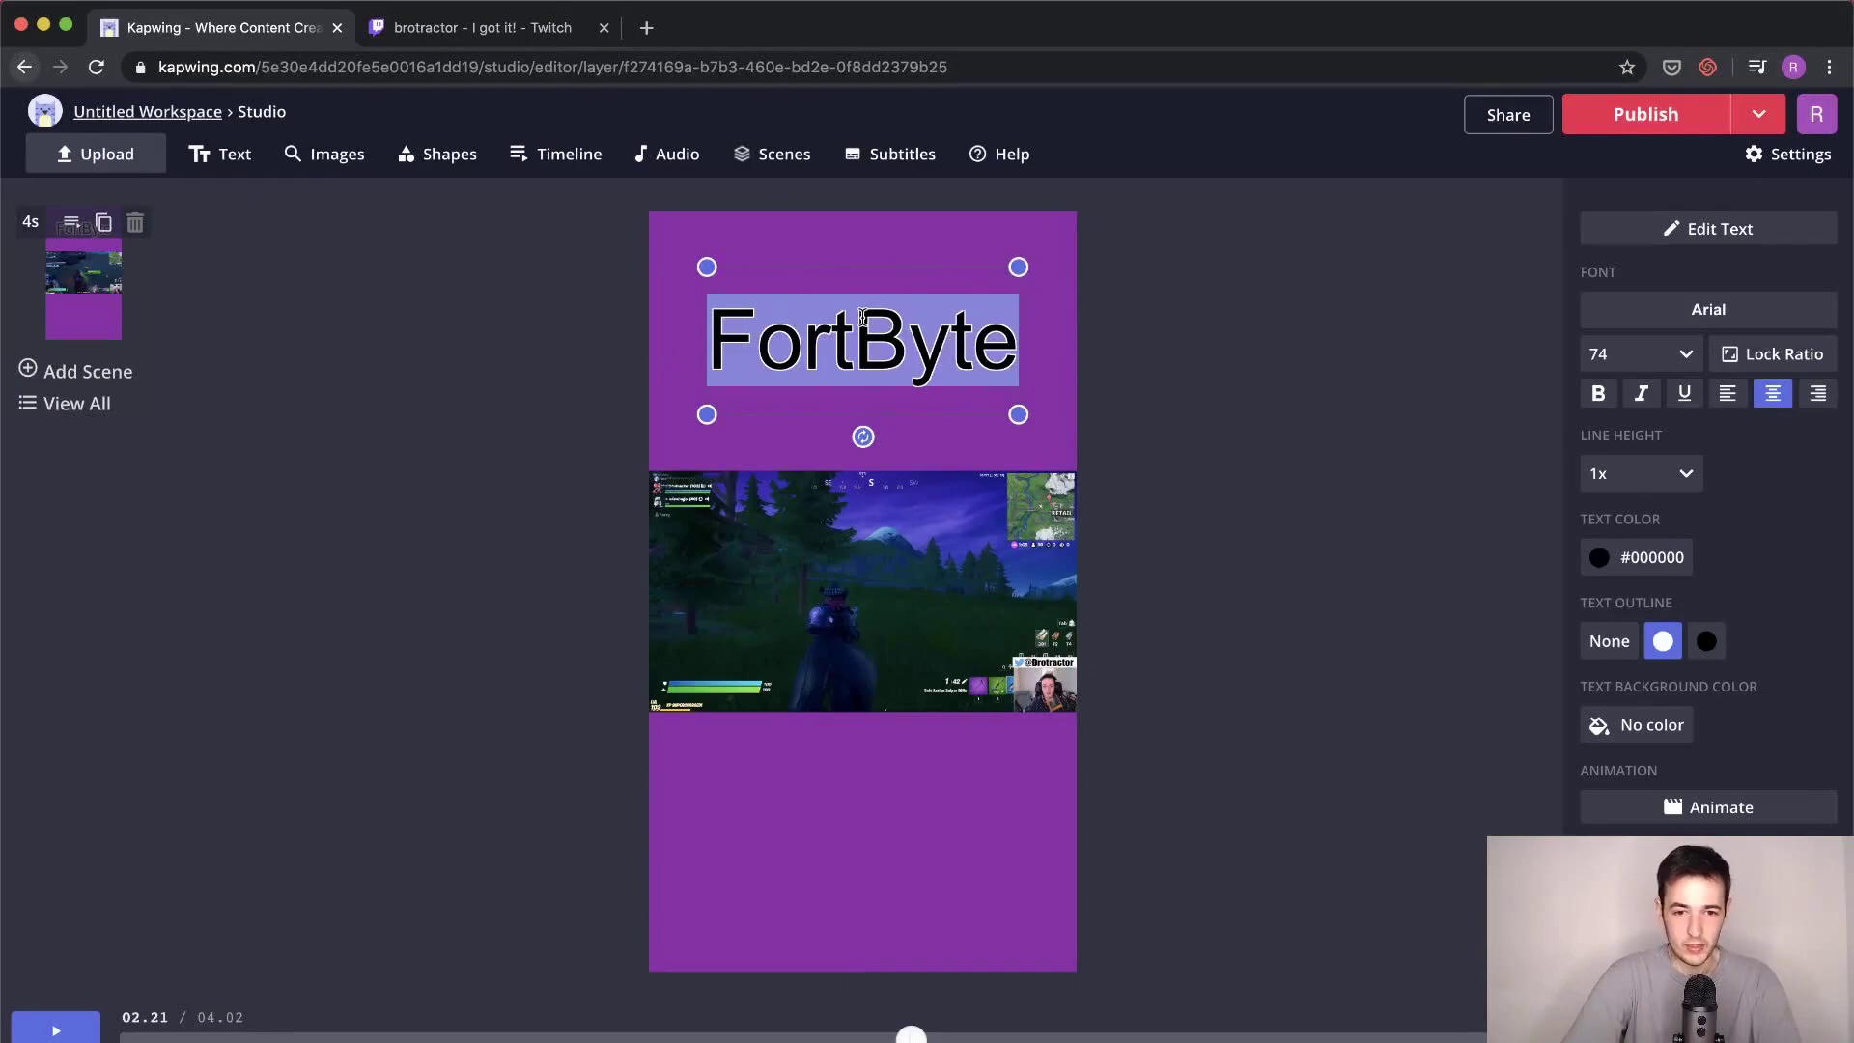
Step: Change the FortByte title's font to Luckiest Guy
{"action": "left_click", "coordinate": [1714, 310]}
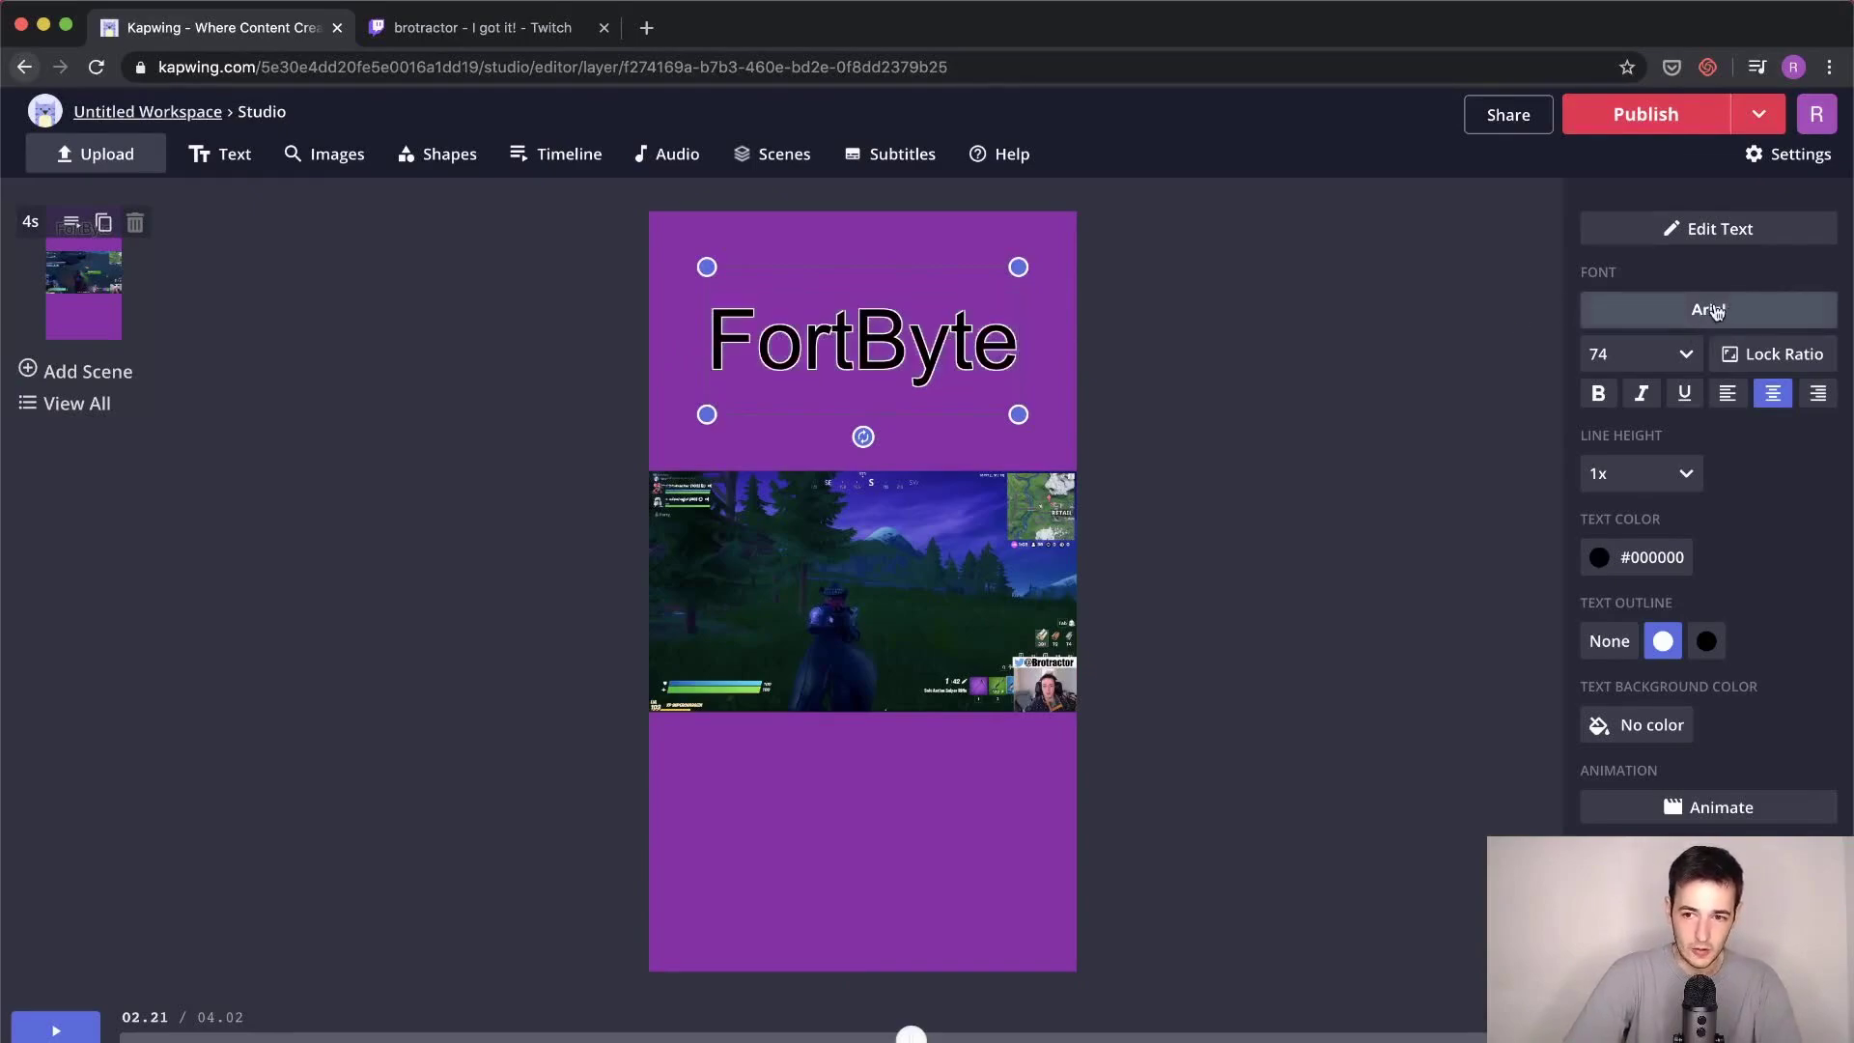
{"action": "left_click", "coordinate": [1708, 311]}
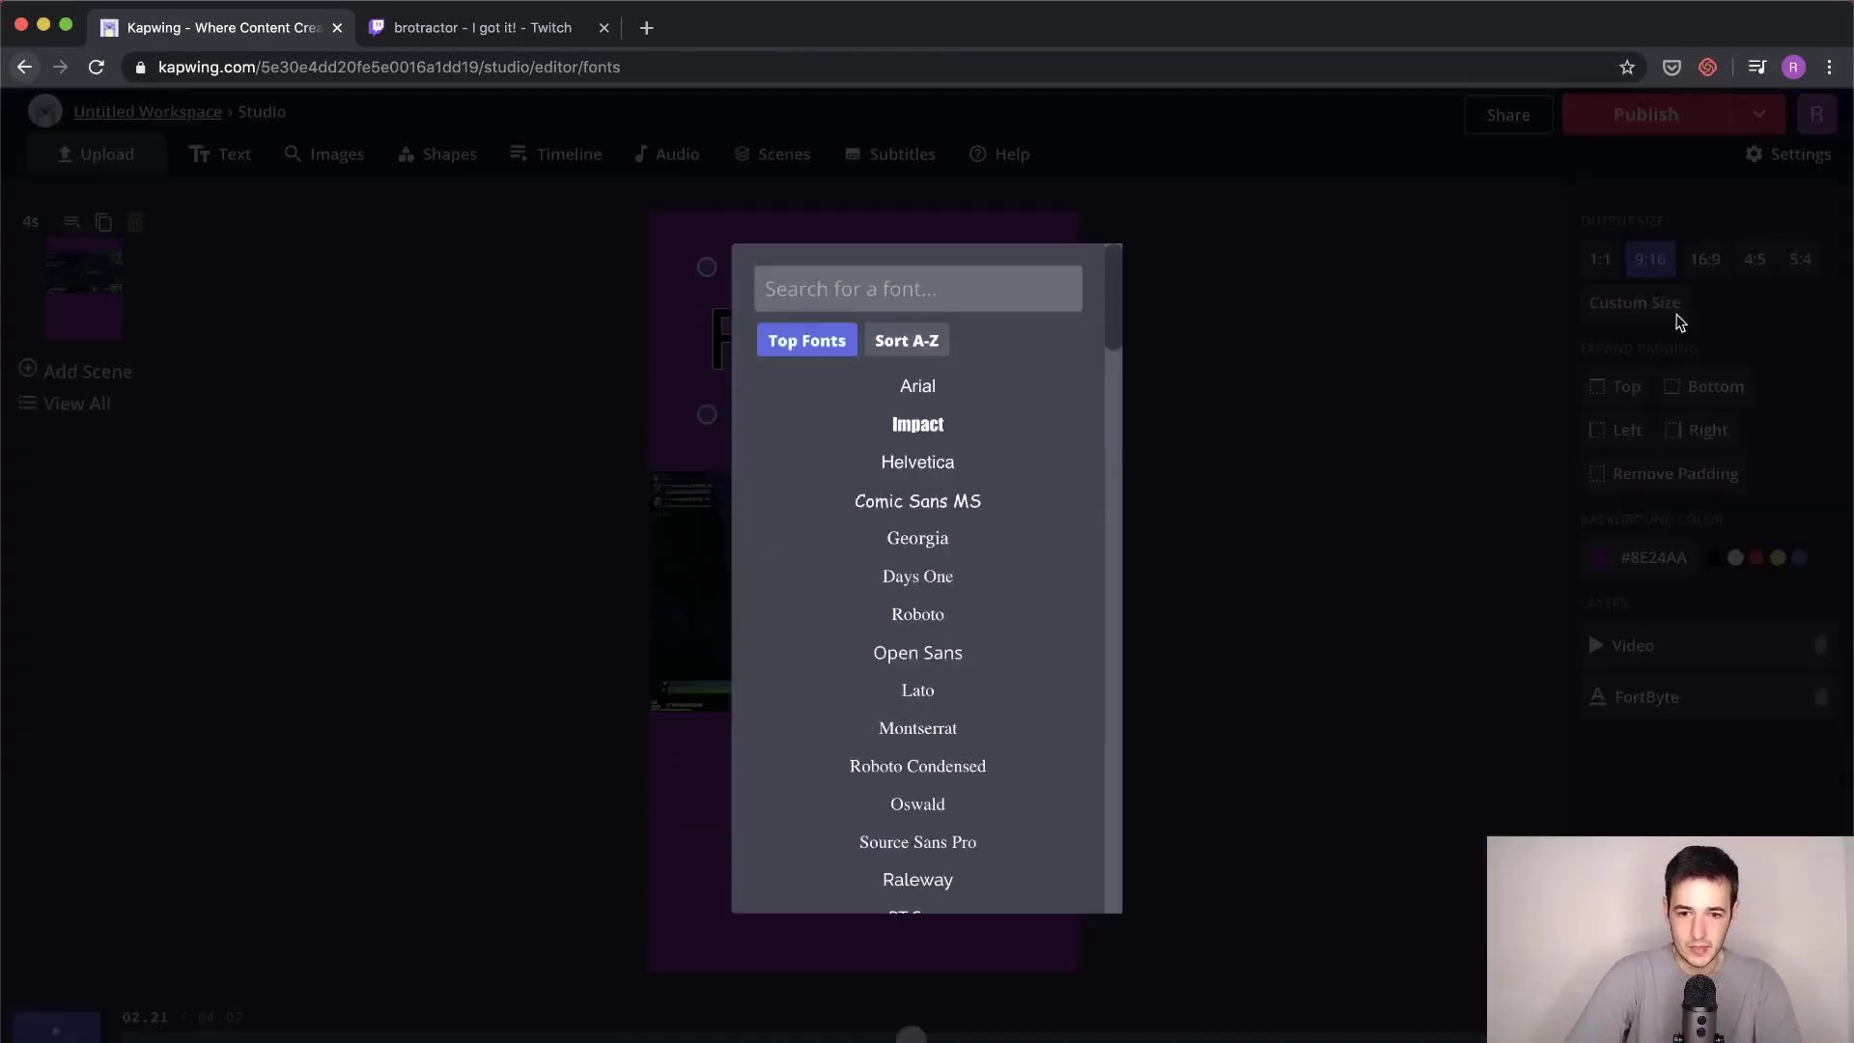
{"action": "left_click", "coordinate": [942, 330]}
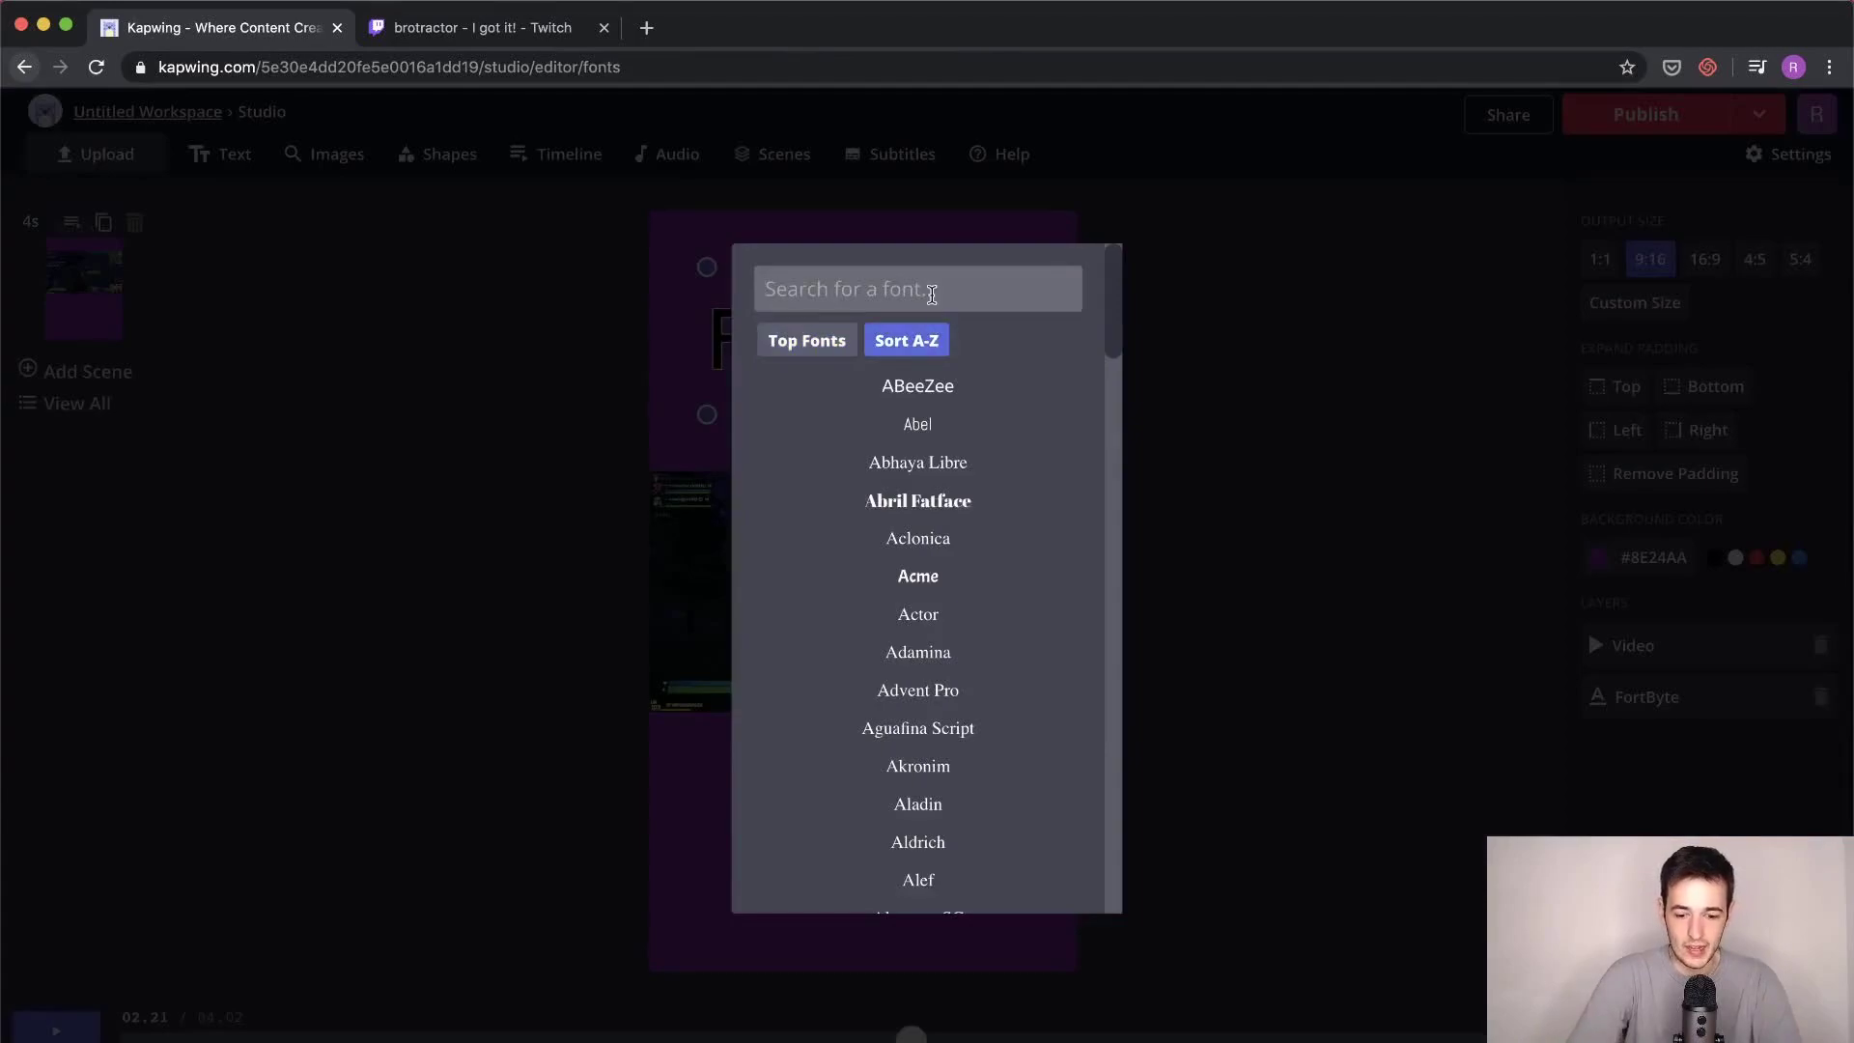
{"action": "left_click", "coordinate": [932, 293]}
{"action": "type", "text": "luckiest"}
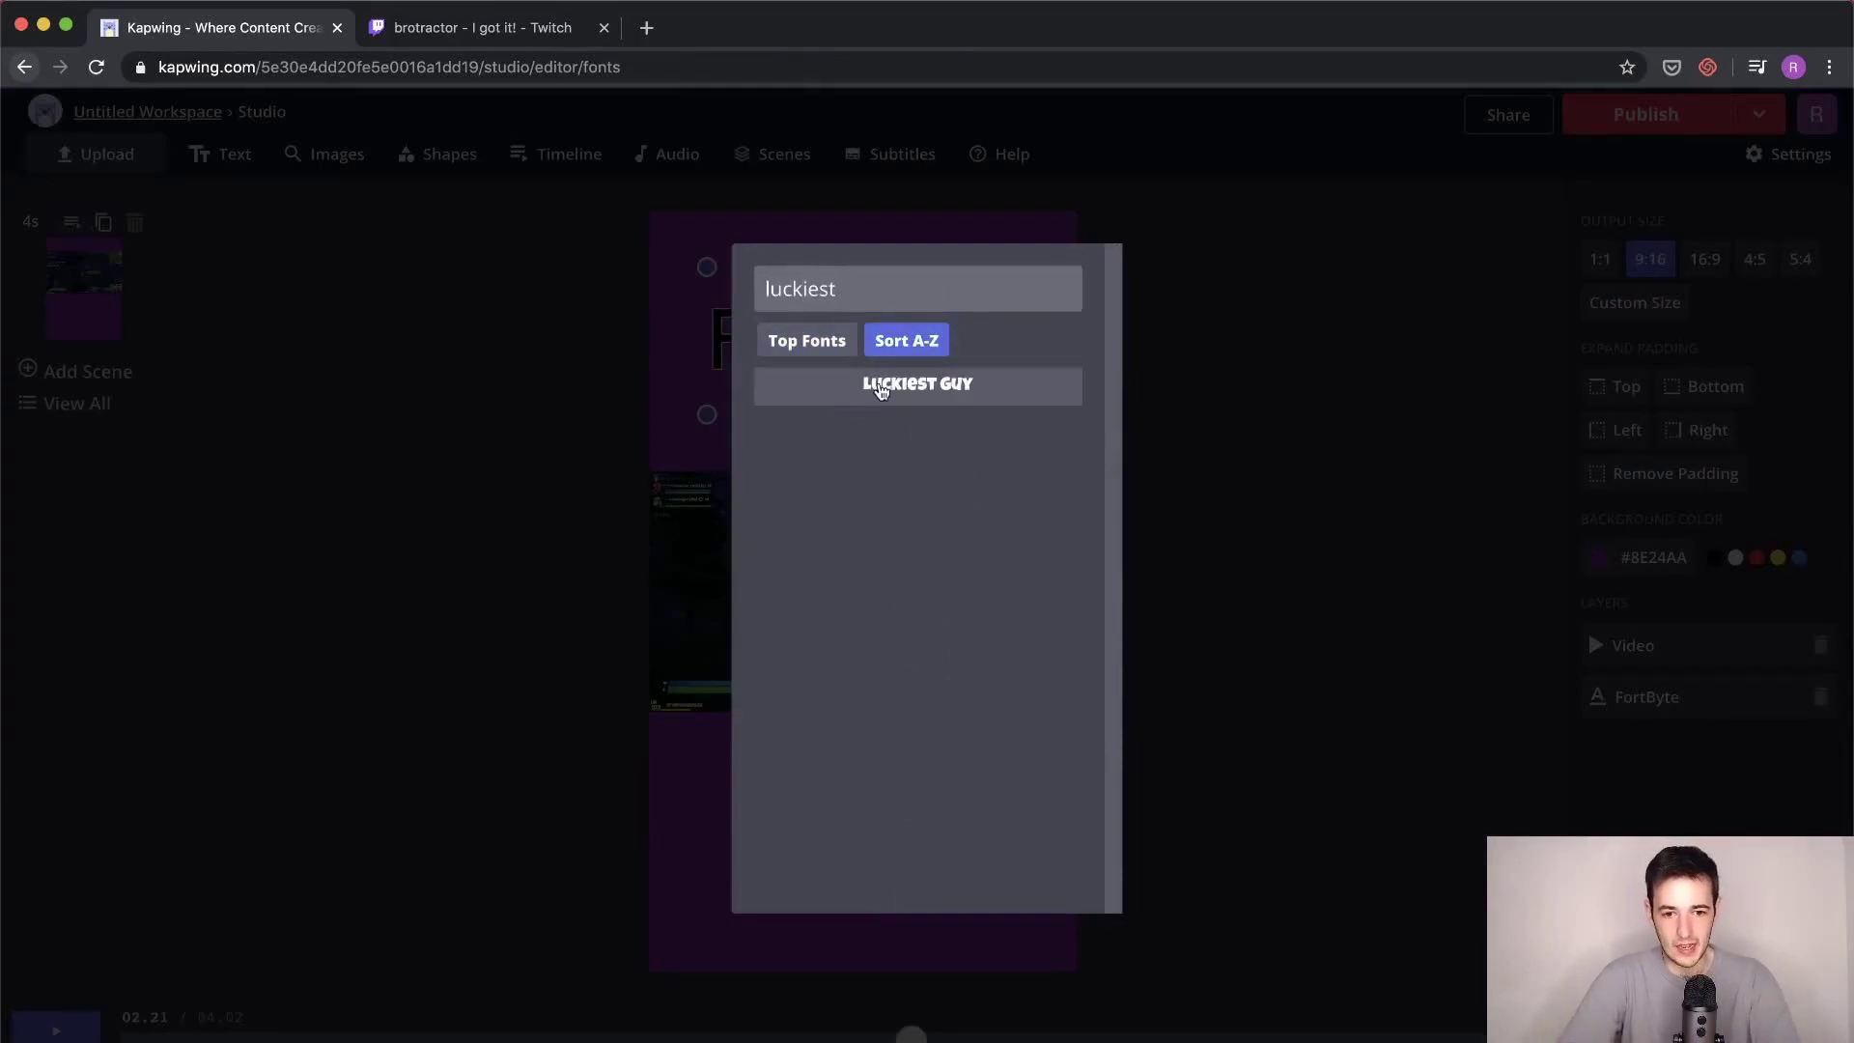
{"action": "left_click", "coordinate": [881, 386]}
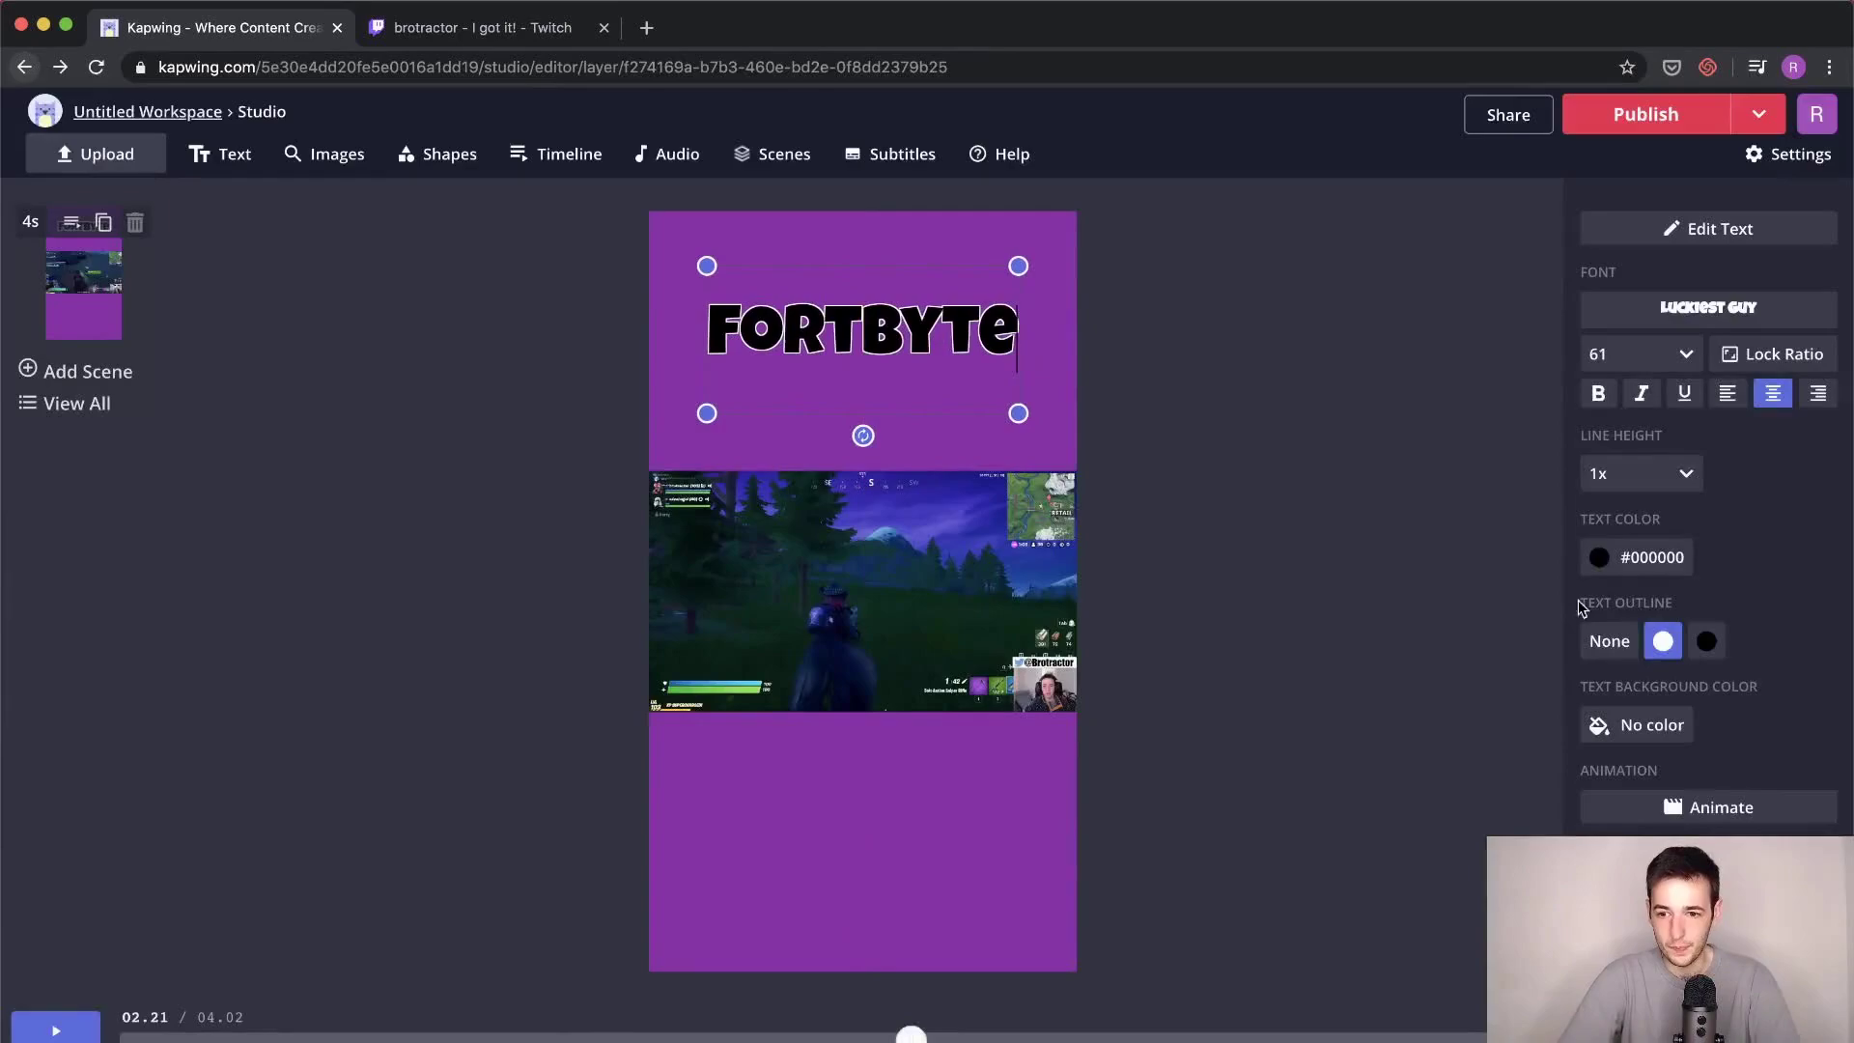
Step: Make the title white with a black outline, enlarge it, and centre it near the top
{"action": "left_click", "coordinate": [1642, 557]}
{"action": "left_click", "coordinate": [516, 543]}
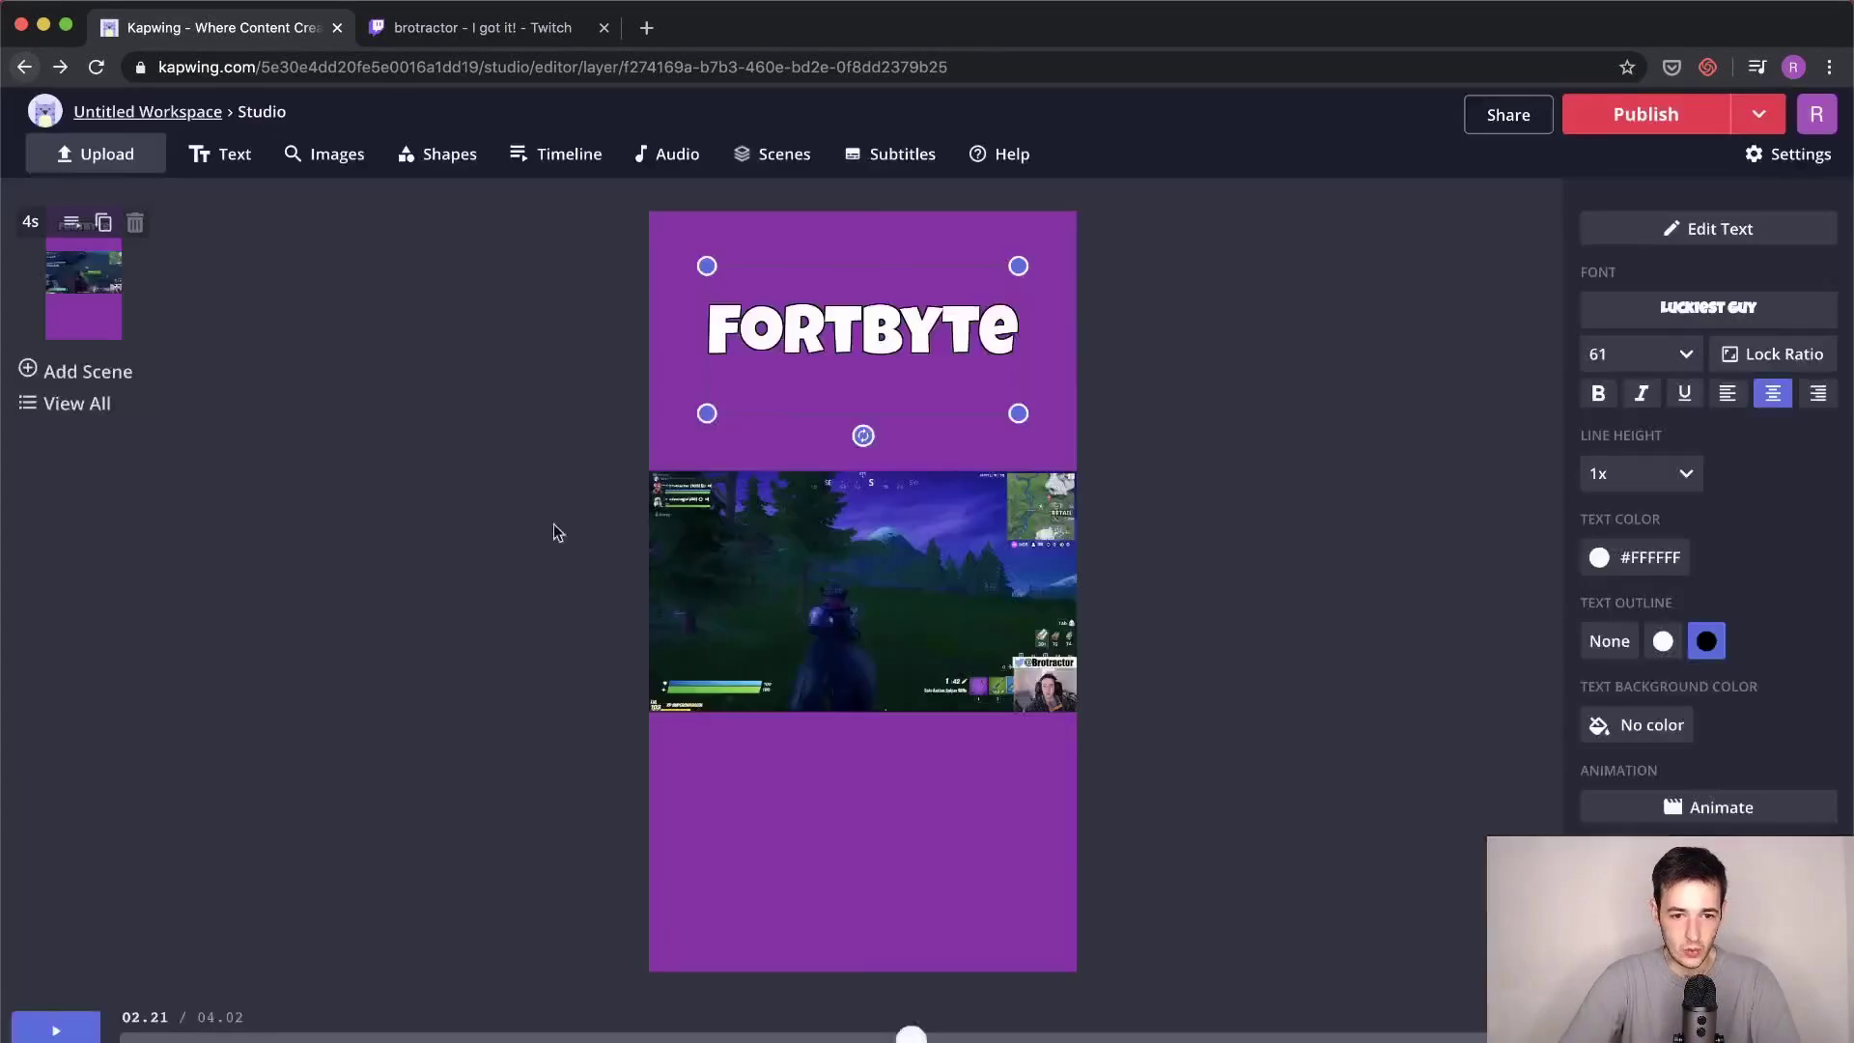
{"action": "left_click_drag", "start_coordinate": [939, 368], "coordinate": [927, 352]}
{"action": "left_click_drag", "start_coordinate": [1004, 397], "coordinate": [1076, 464]}
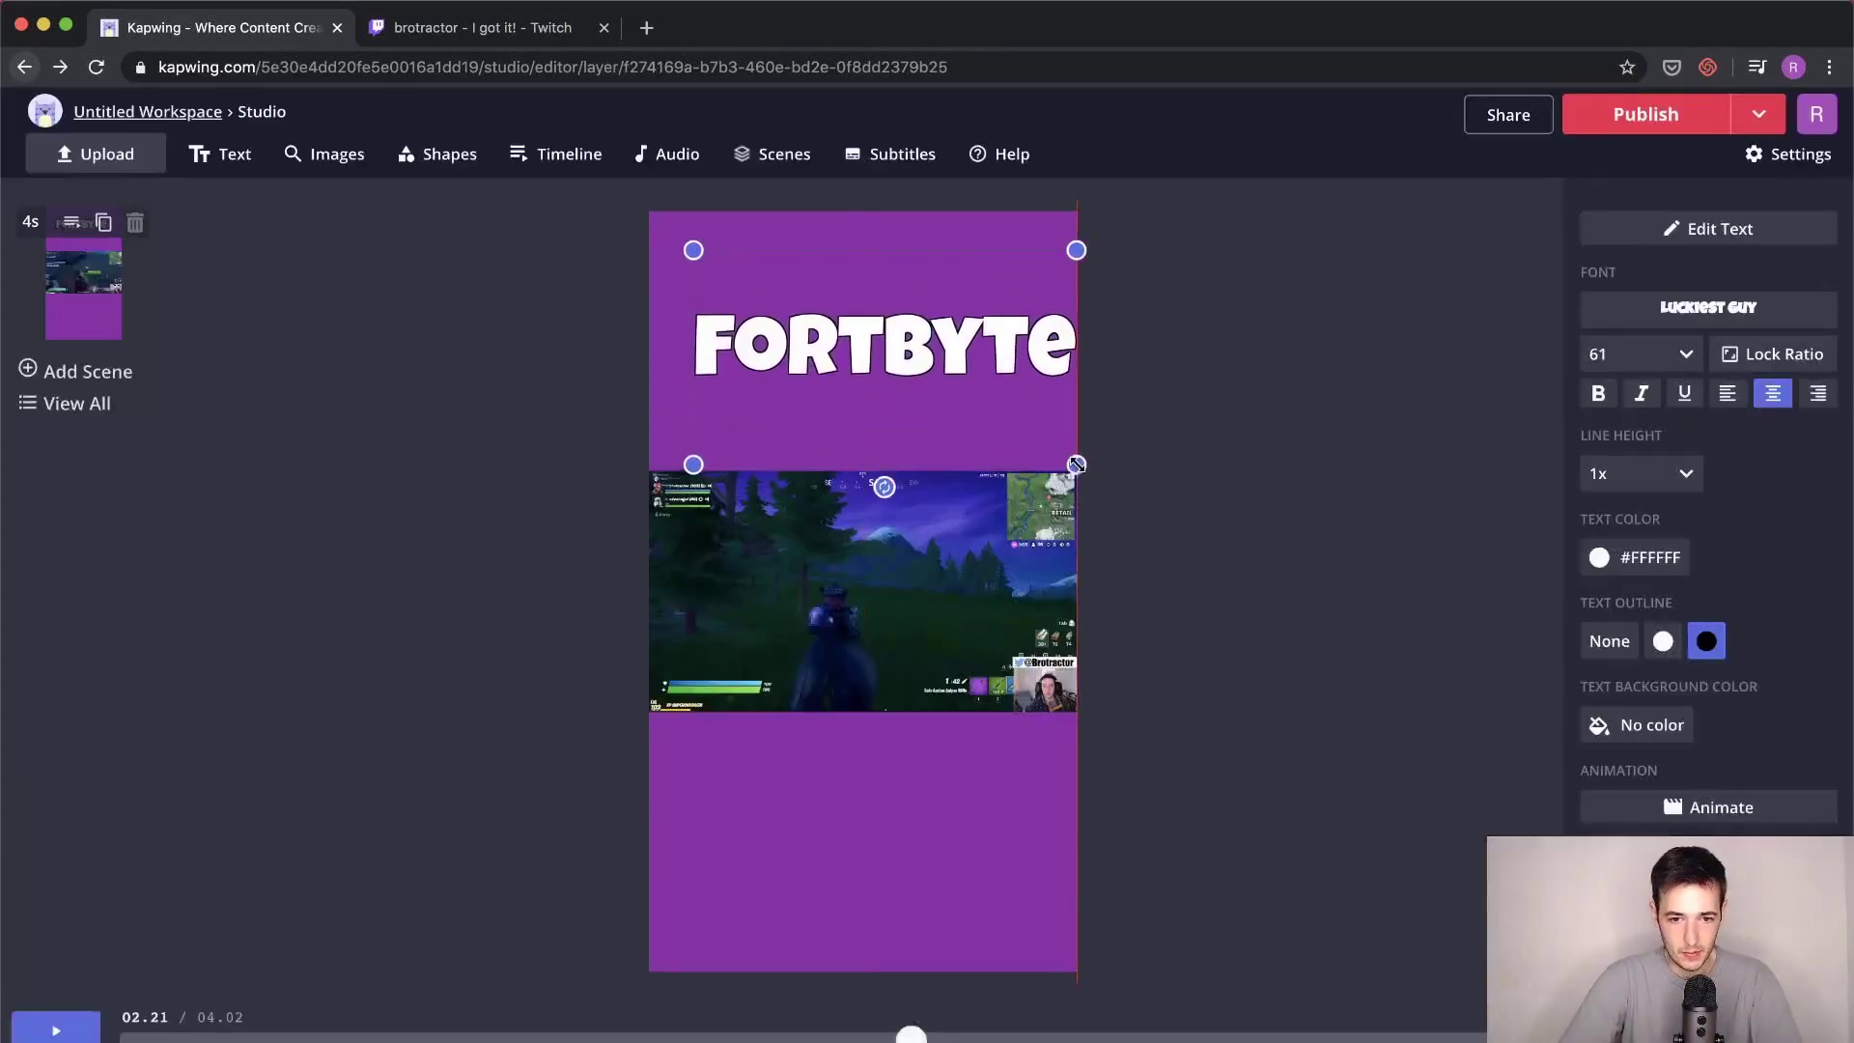
{"action": "left_click_drag", "start_coordinate": [1010, 367], "coordinate": [996, 317]}
{"action": "left_click", "coordinate": [1219, 537]}
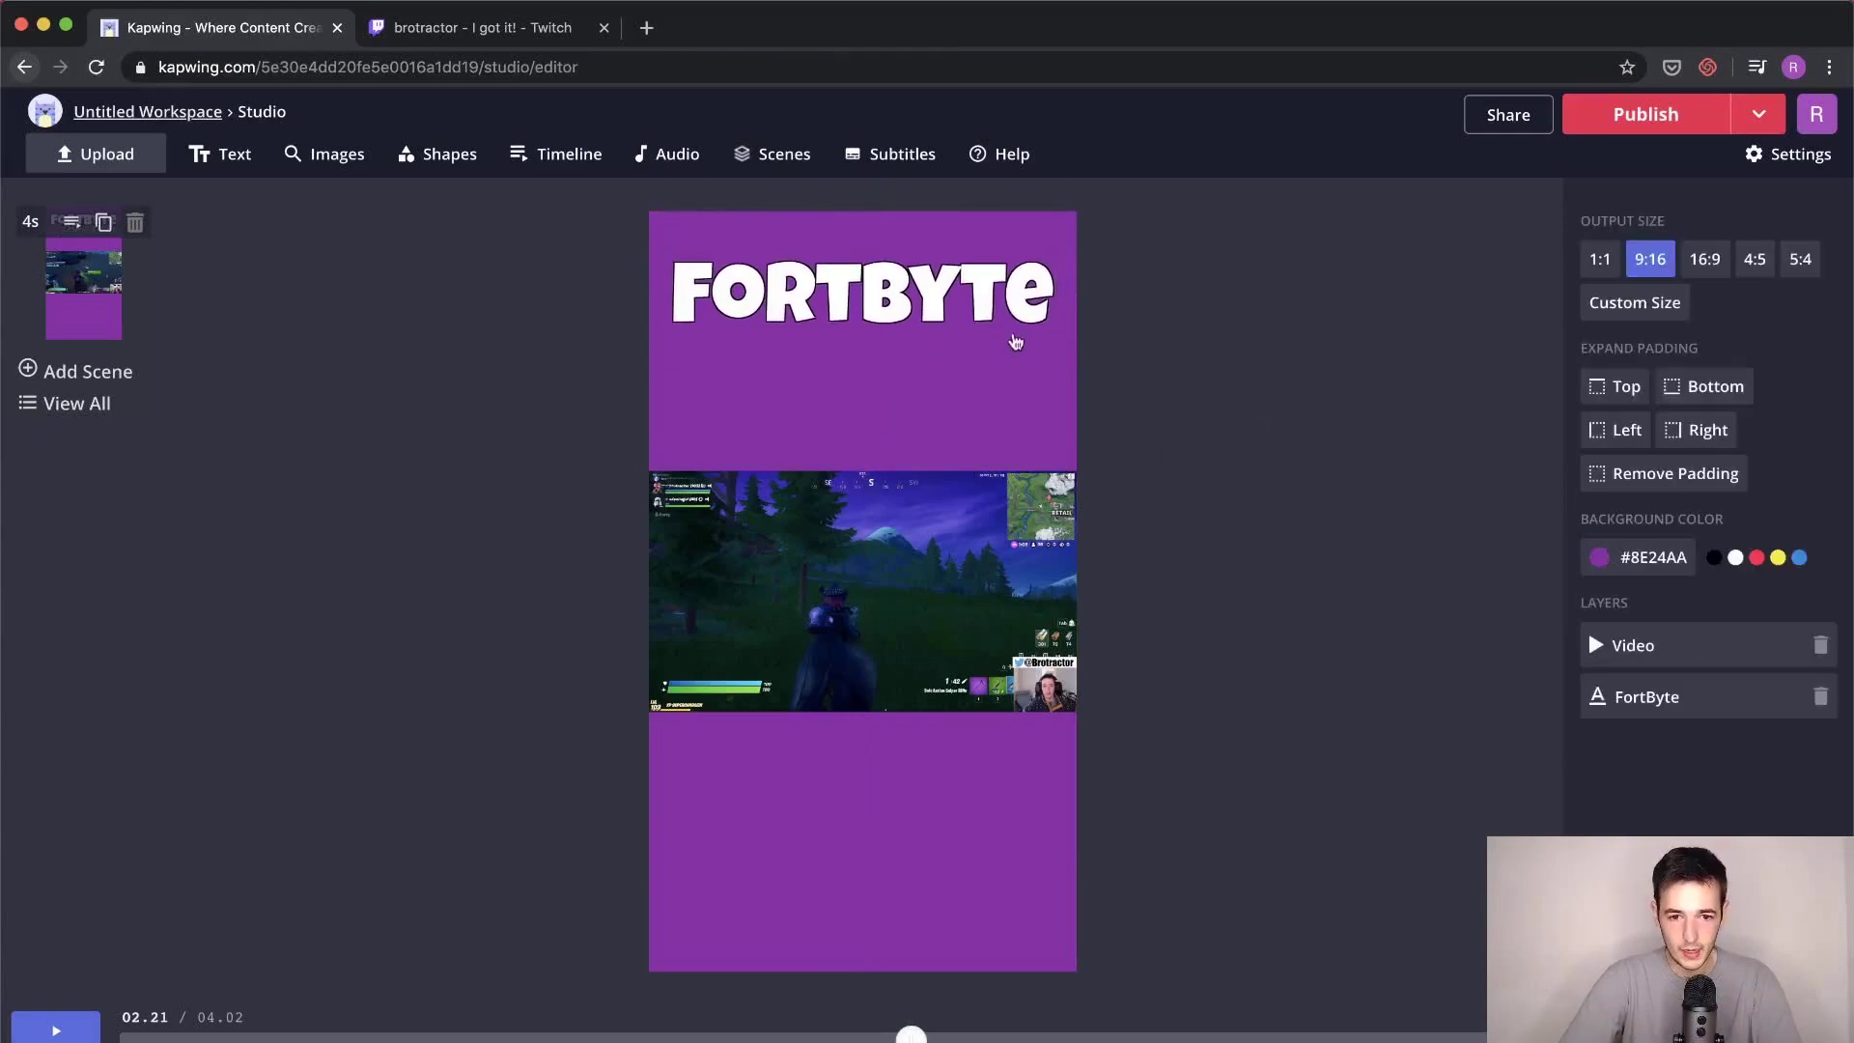
Step: Search Kapwing's image library for 'fortnite png'
{"action": "left_click", "coordinate": [1015, 343]}
{"action": "left_click", "coordinate": [396, 275]}
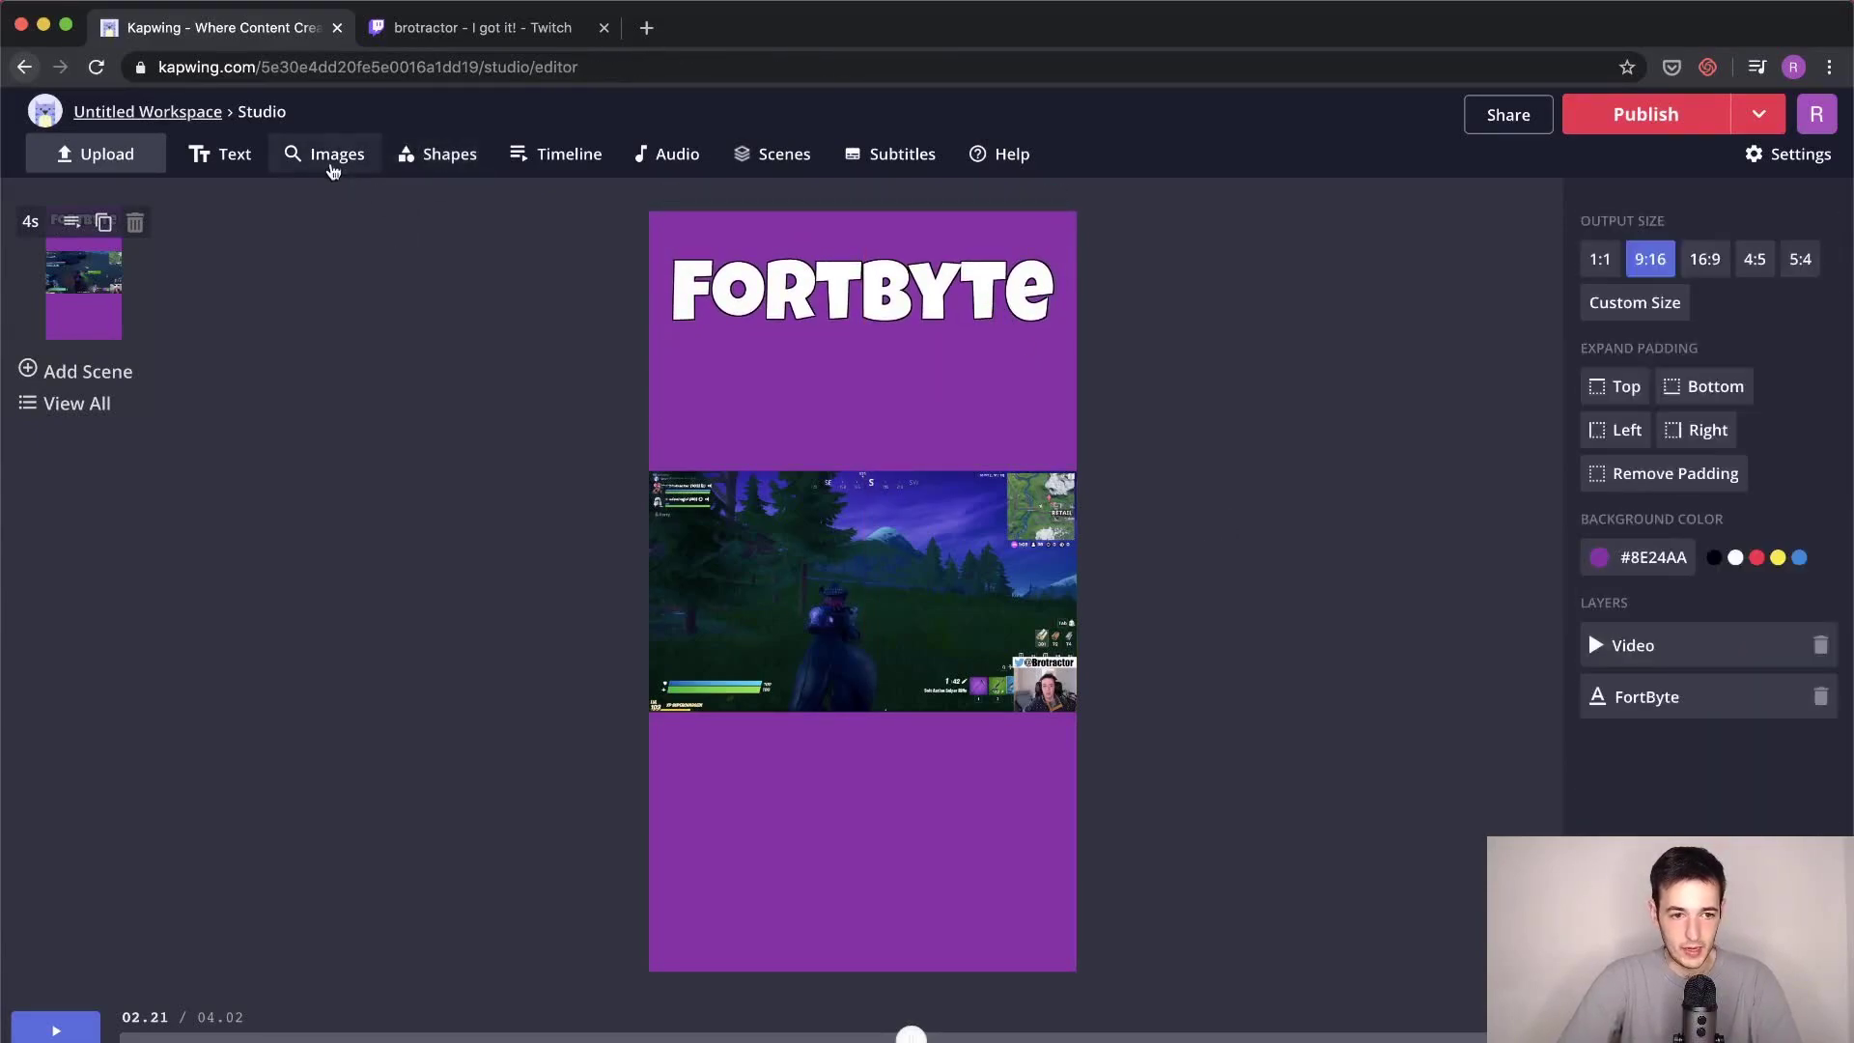
{"action": "left_click", "coordinate": [333, 169]}
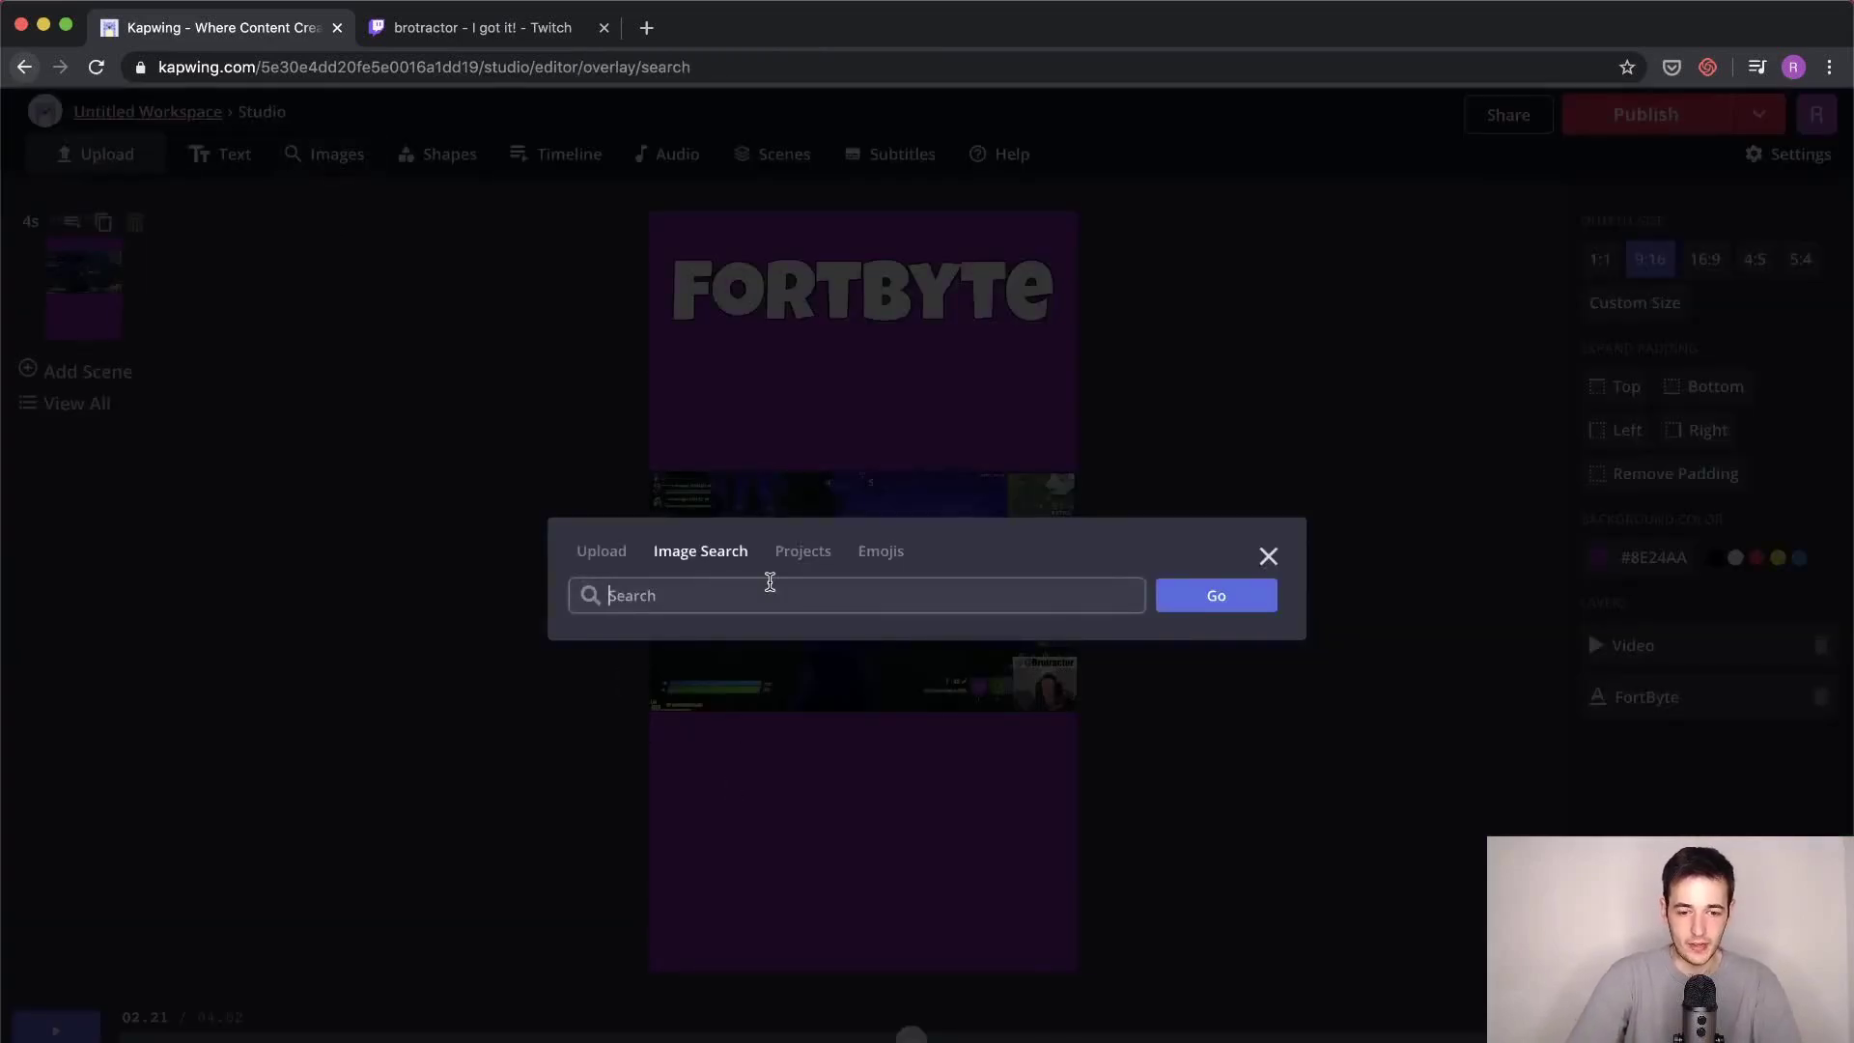
{"action": "left_click", "coordinate": [769, 585]}
{"action": "type", "text": "fortnite pn"}
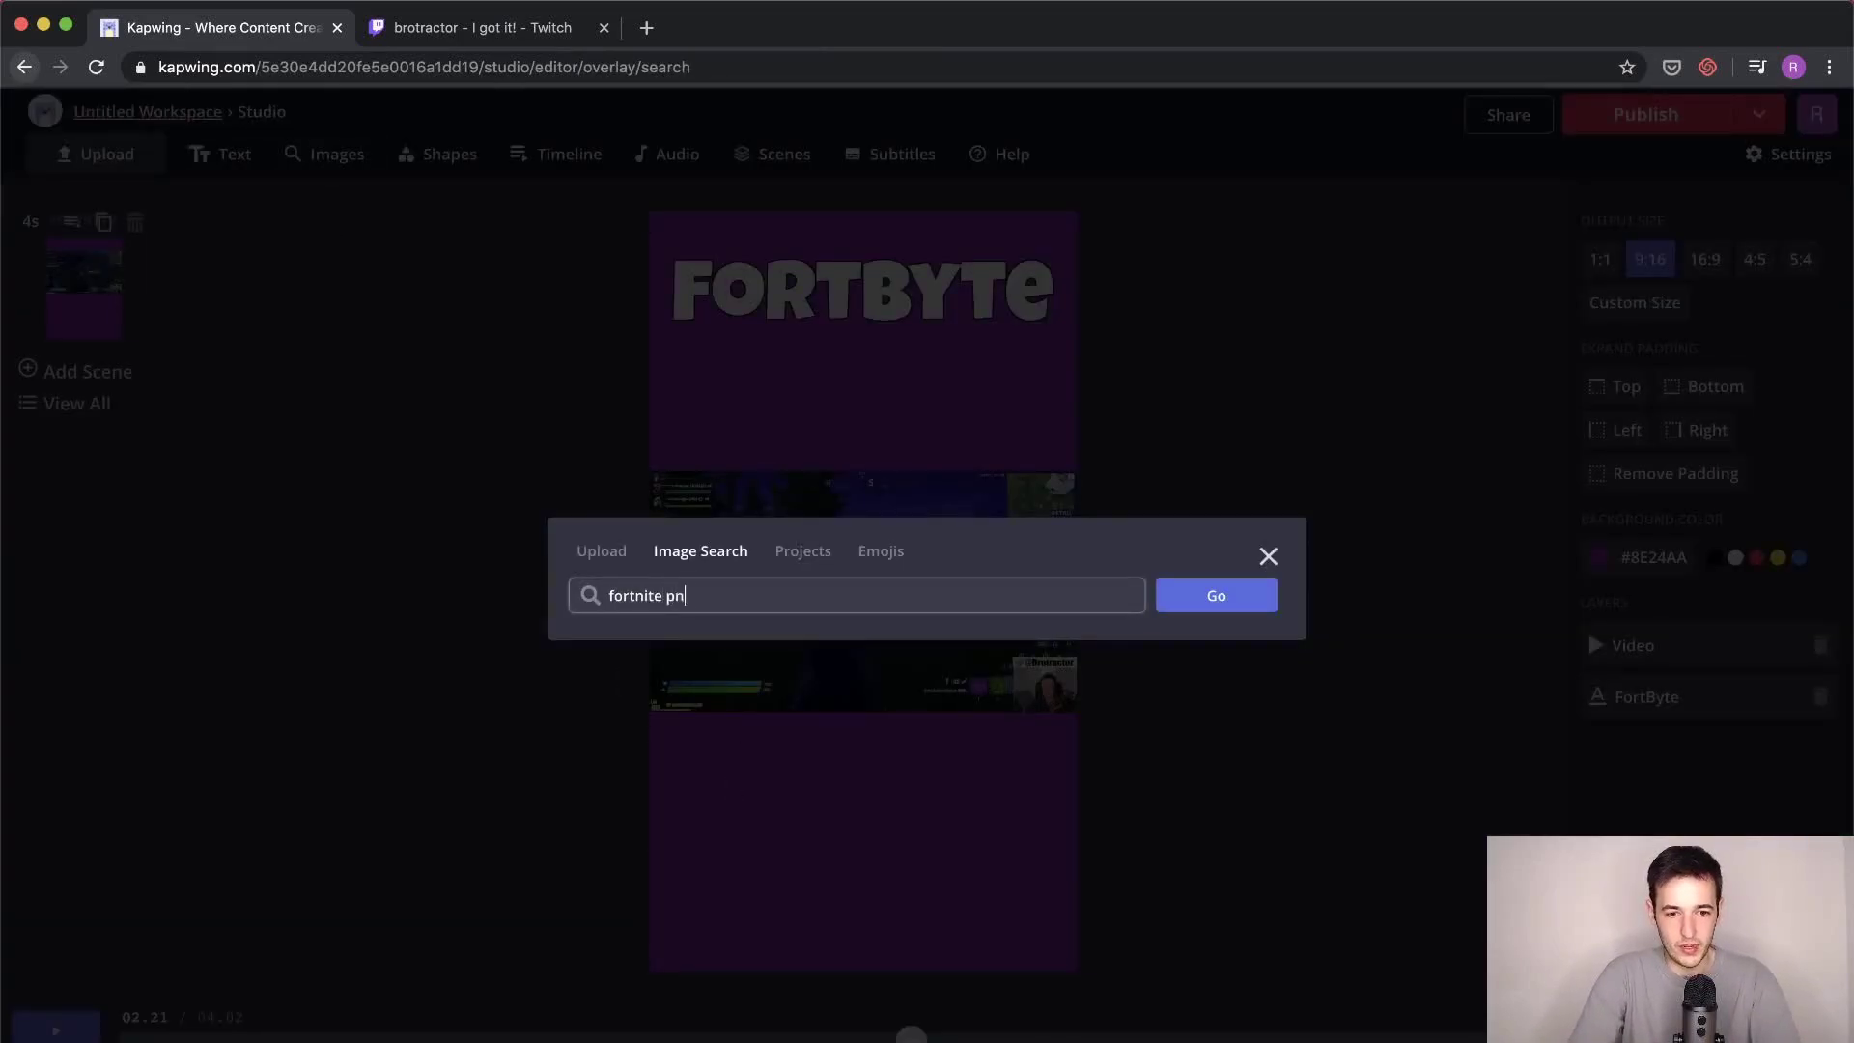
{"action": "type", "text": "g"}
{"action": "key", "text": "Return"}
Step: Add the tall hooded character image and shrink it toward the bottom-right
{"action": "scroll", "coordinate": [996, 612], "scroll_direction": "down", "scroll_amount": 5}
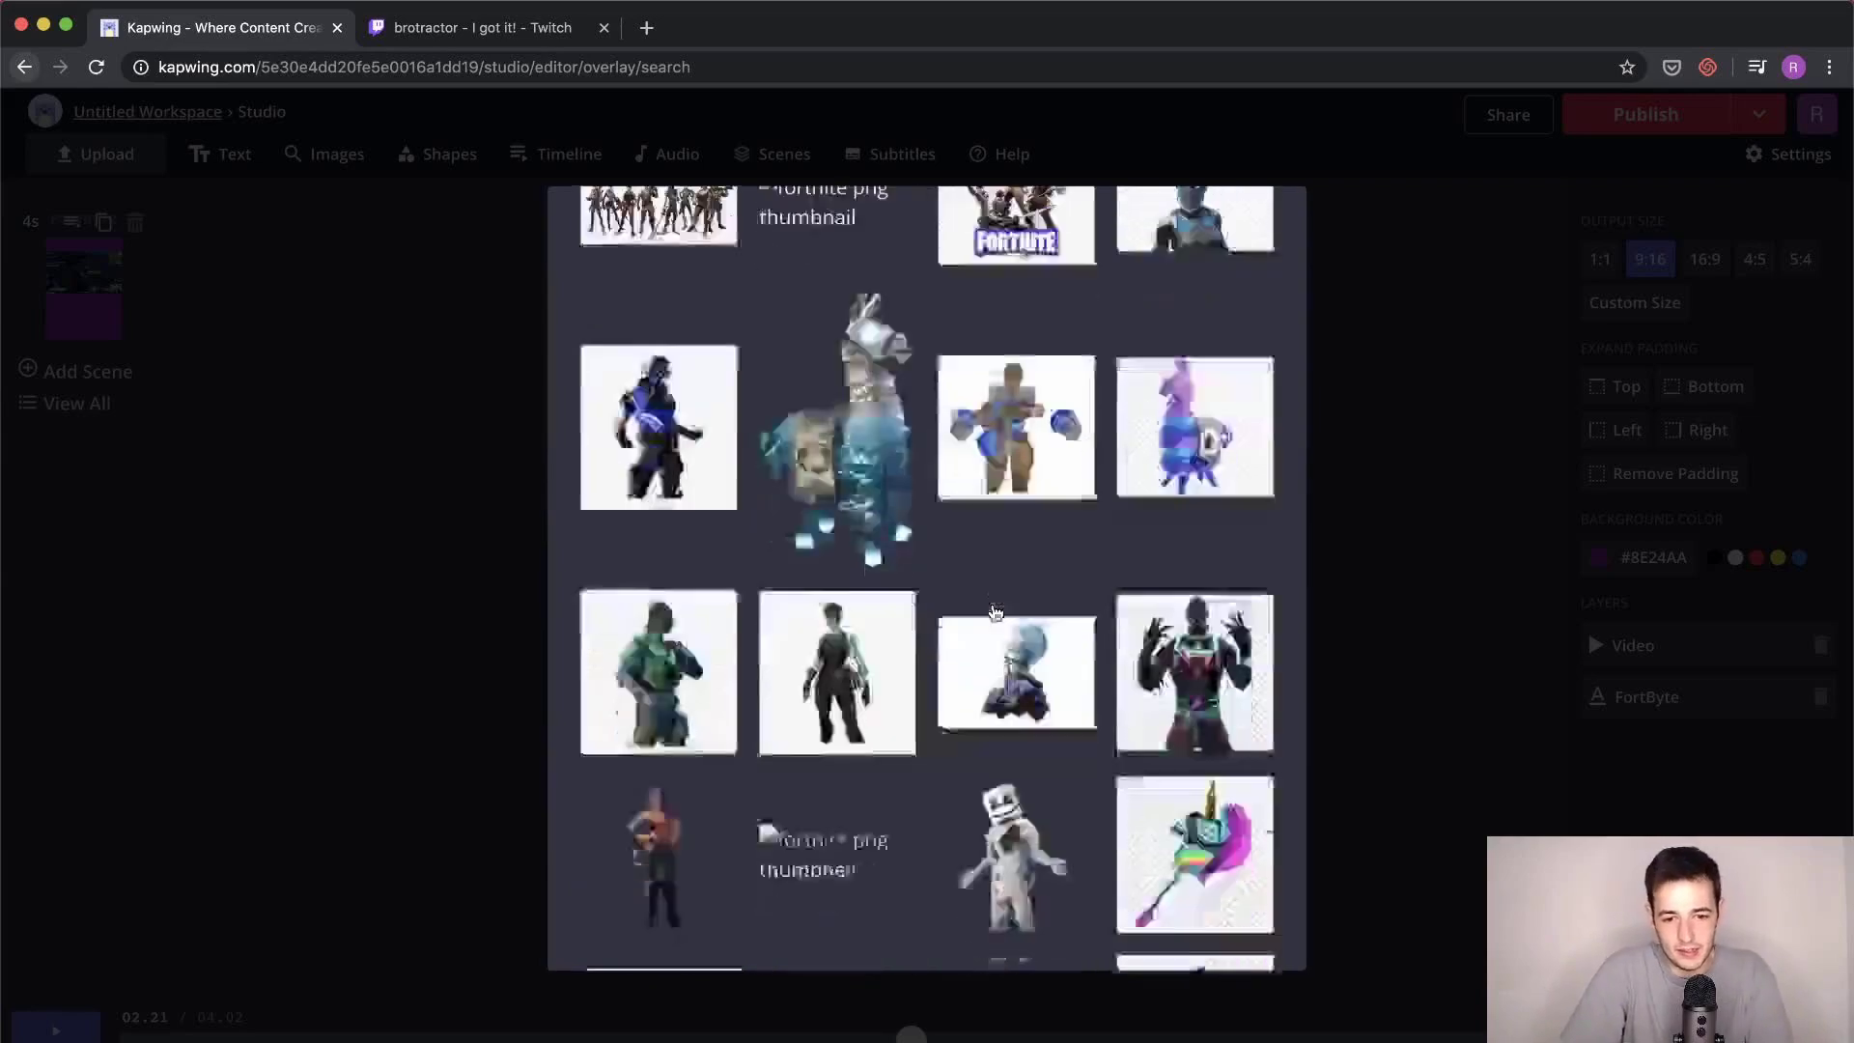
{"action": "scroll", "coordinate": [995, 612], "scroll_direction": "down", "scroll_amount": 5}
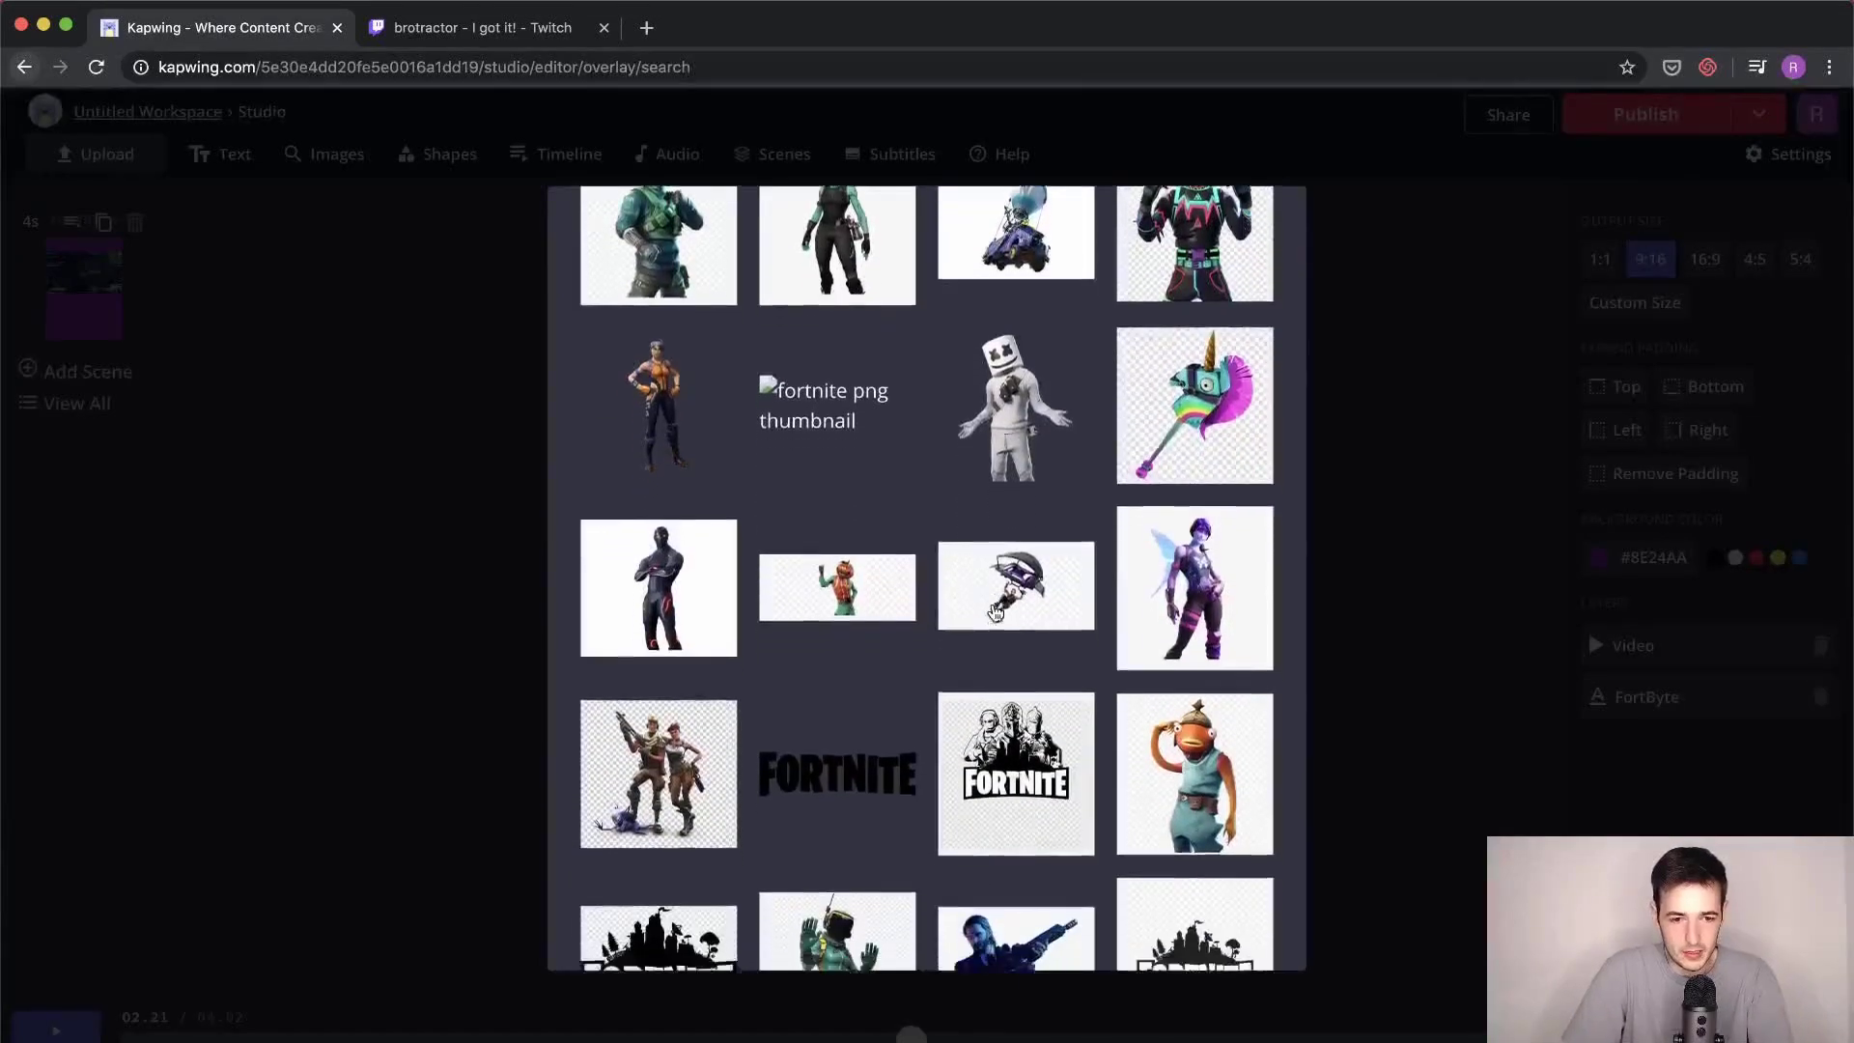
{"action": "scroll", "coordinate": [996, 612], "scroll_direction": "down", "scroll_amount": 8}
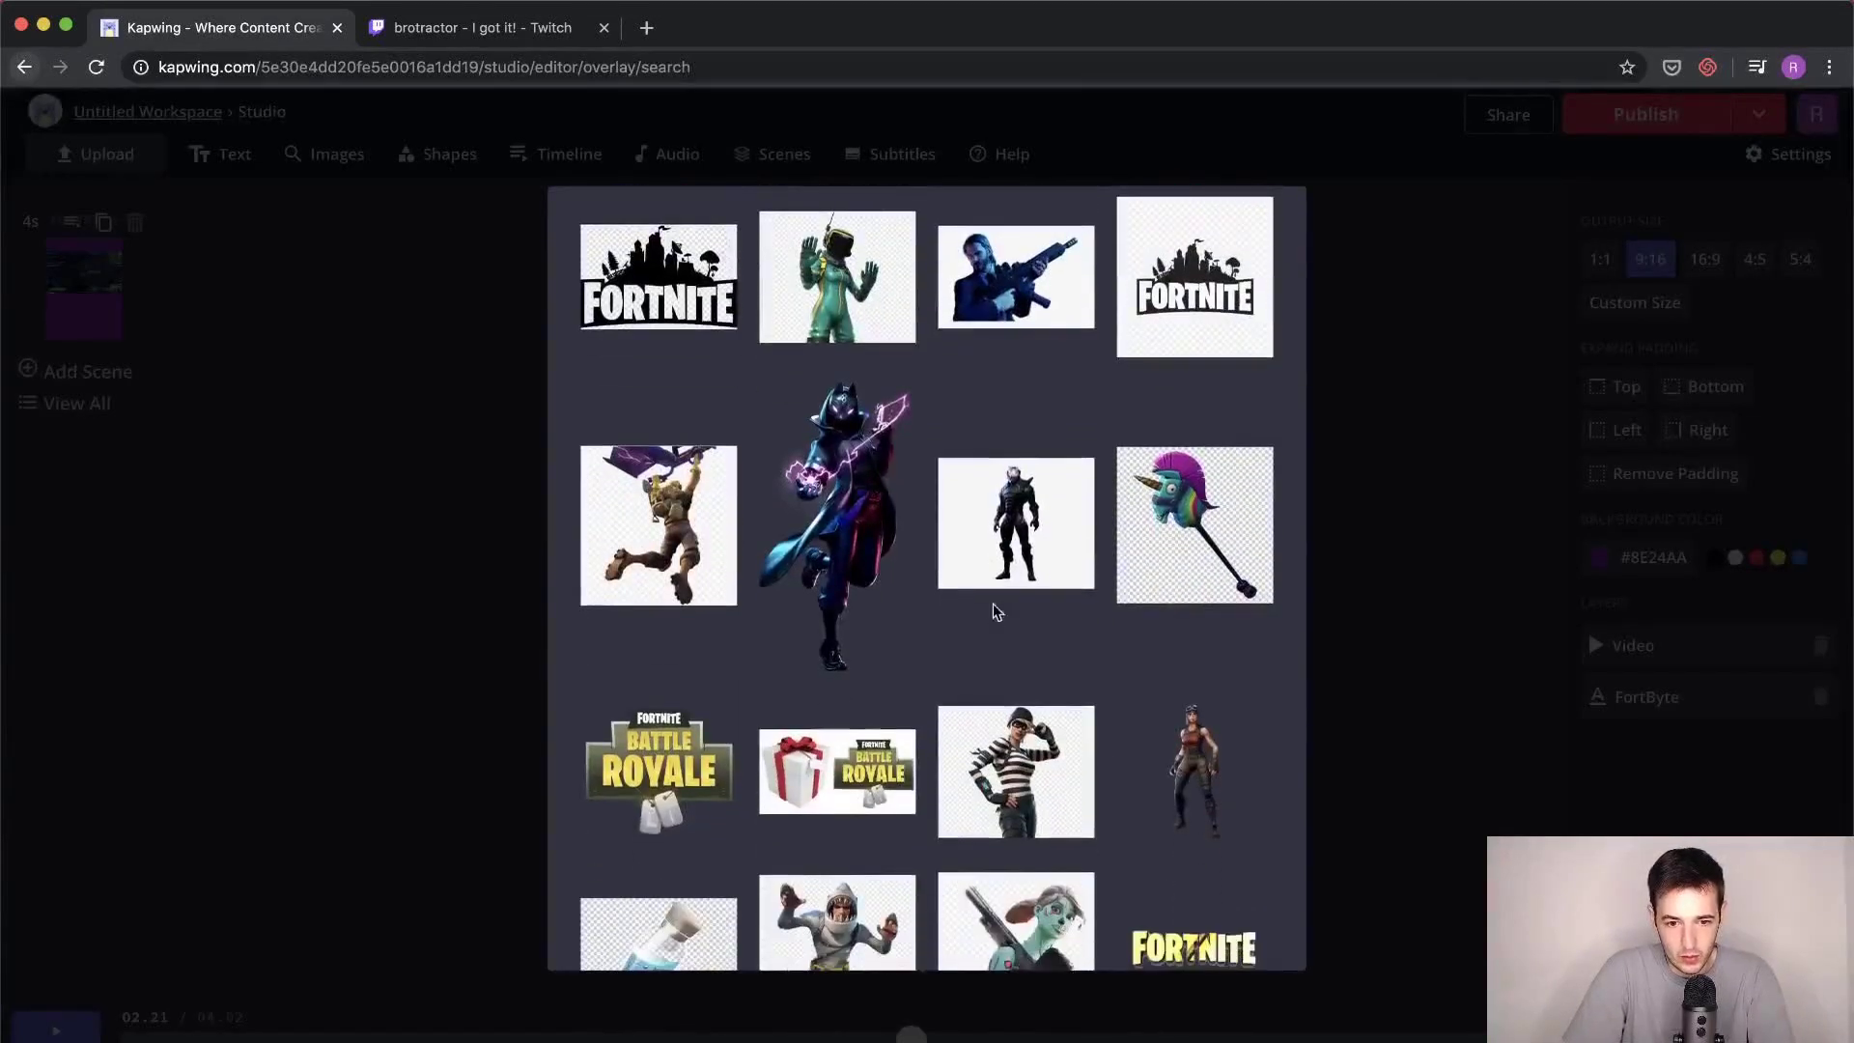
{"action": "left_click", "coordinate": [855, 497]}
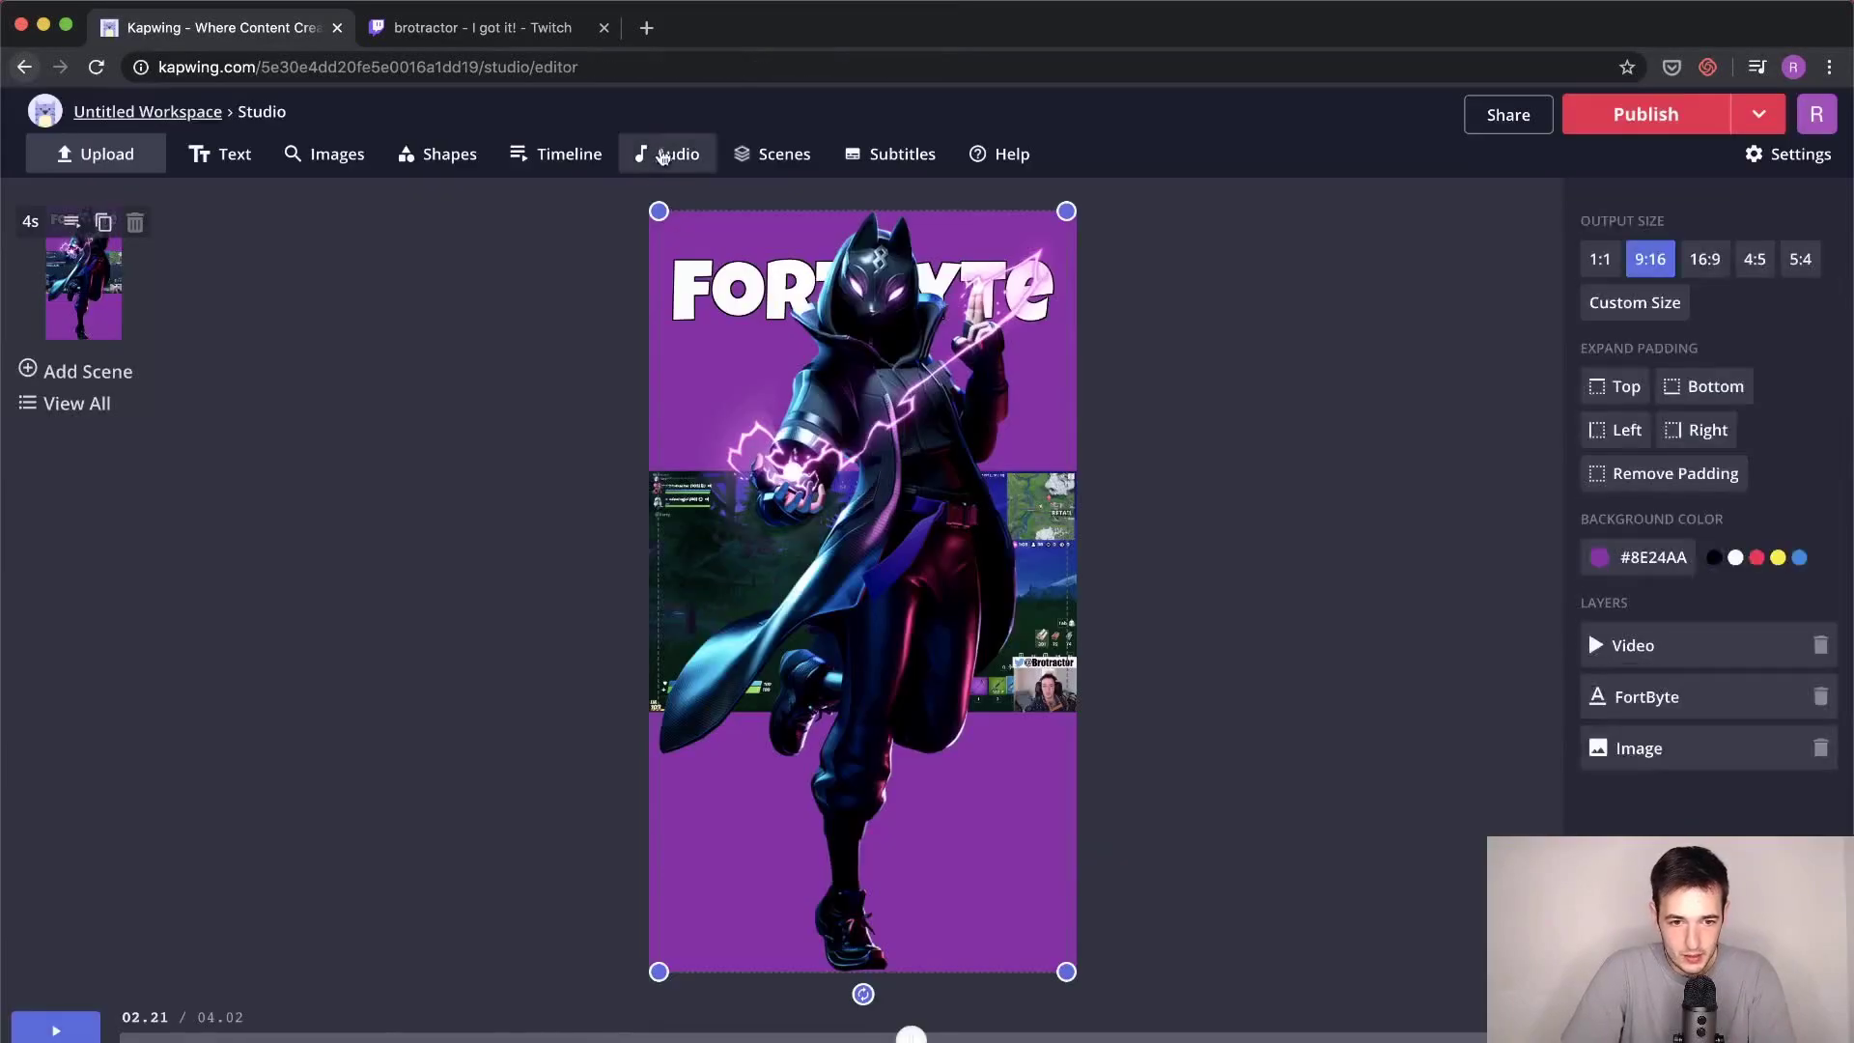
{"action": "left_click_drag", "start_coordinate": [659, 210], "coordinate": [921, 719]}
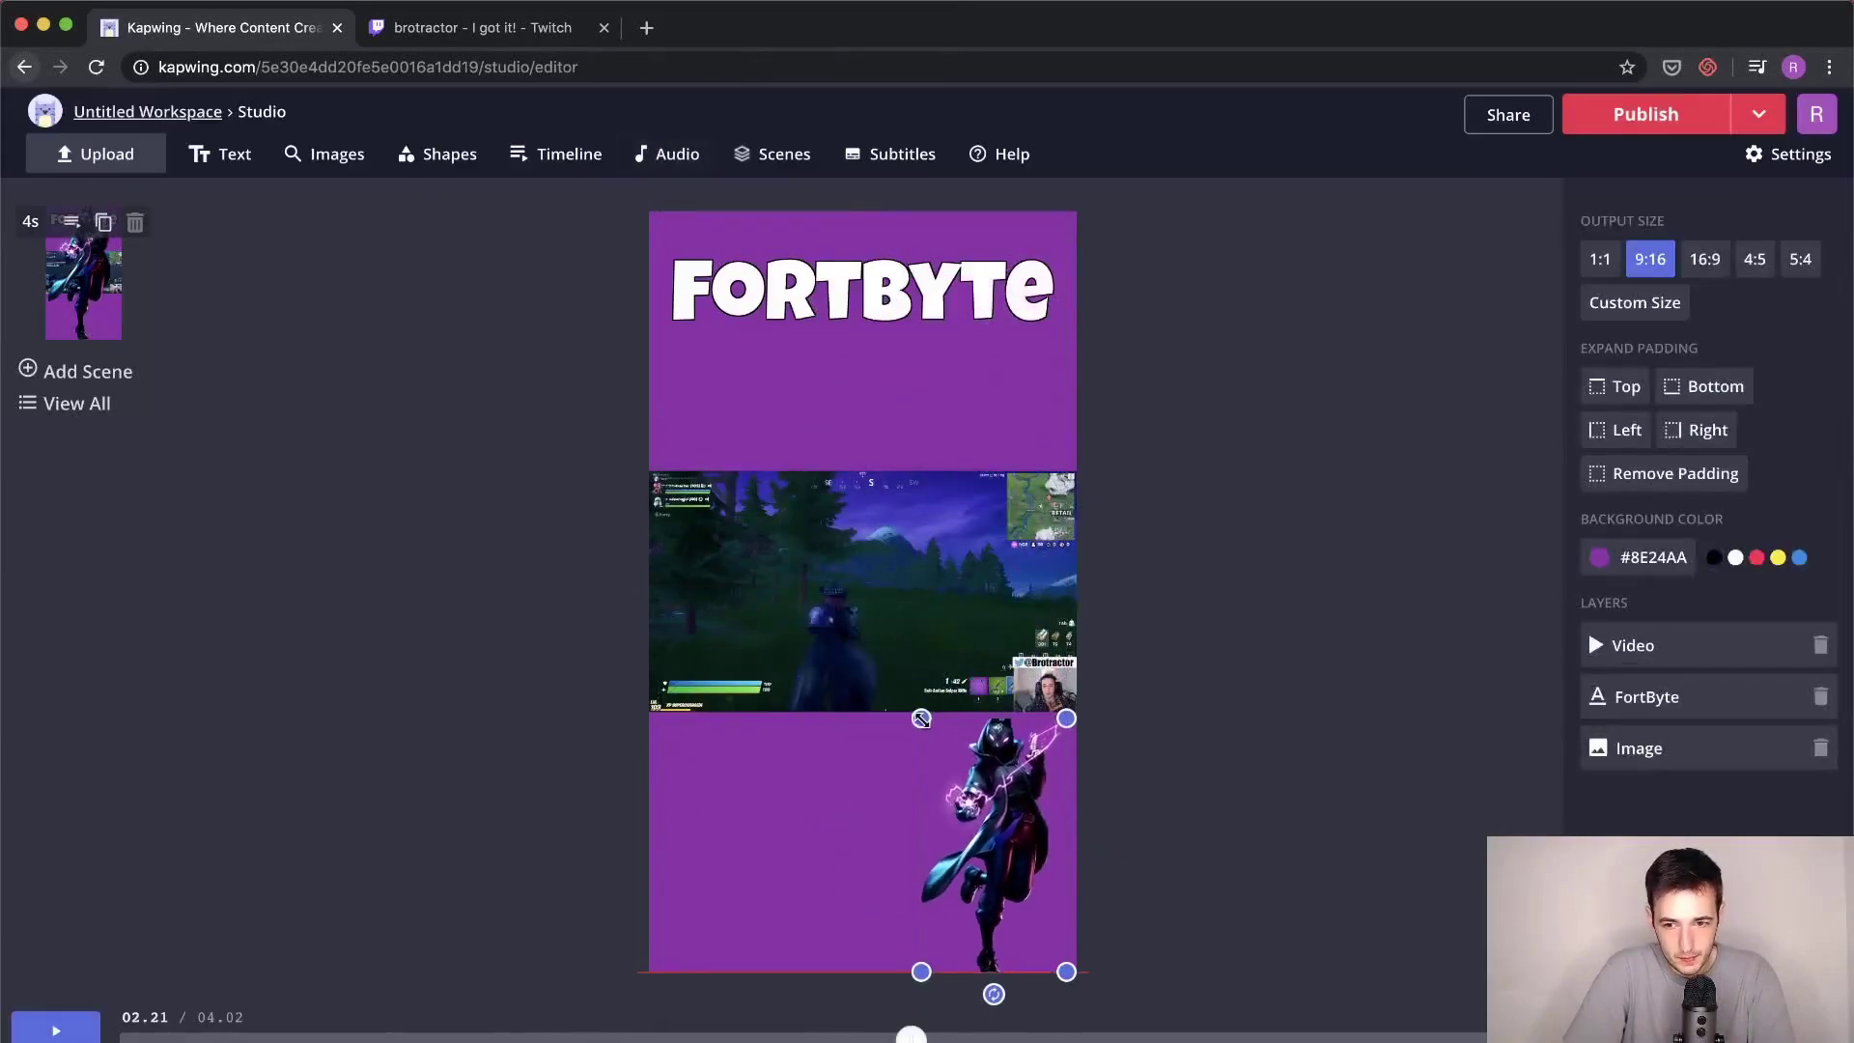
{"action": "left_click", "coordinate": [1026, 823]}
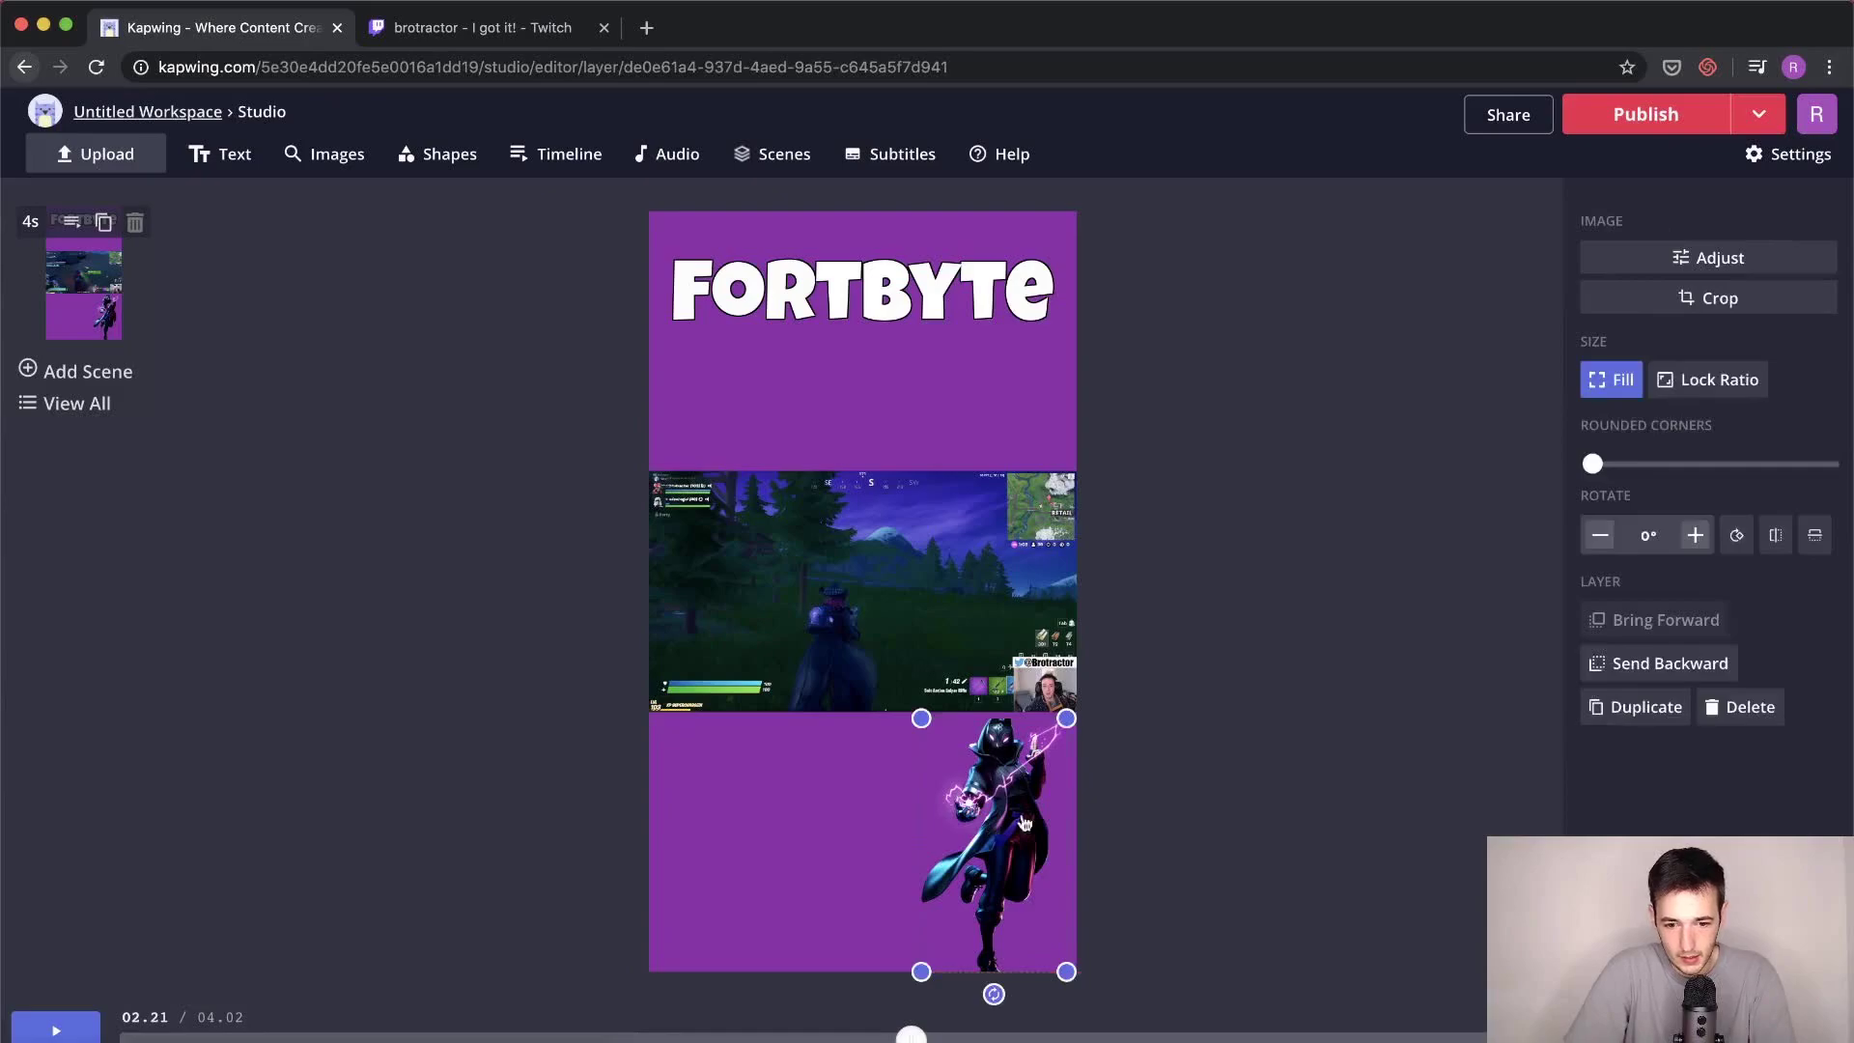
Step: Shrink the character under FORTBYTE with locked ratio, duplicate it, and line up three copies
{"action": "left_click", "coordinate": [1728, 376]}
{"action": "left_click_drag", "start_coordinate": [1052, 963], "coordinate": [896, 395]}
{"action": "key", "text": "super+d"}
{"action": "key", "text": "super+d"}
{"action": "left_click", "coordinate": [743, 390]}
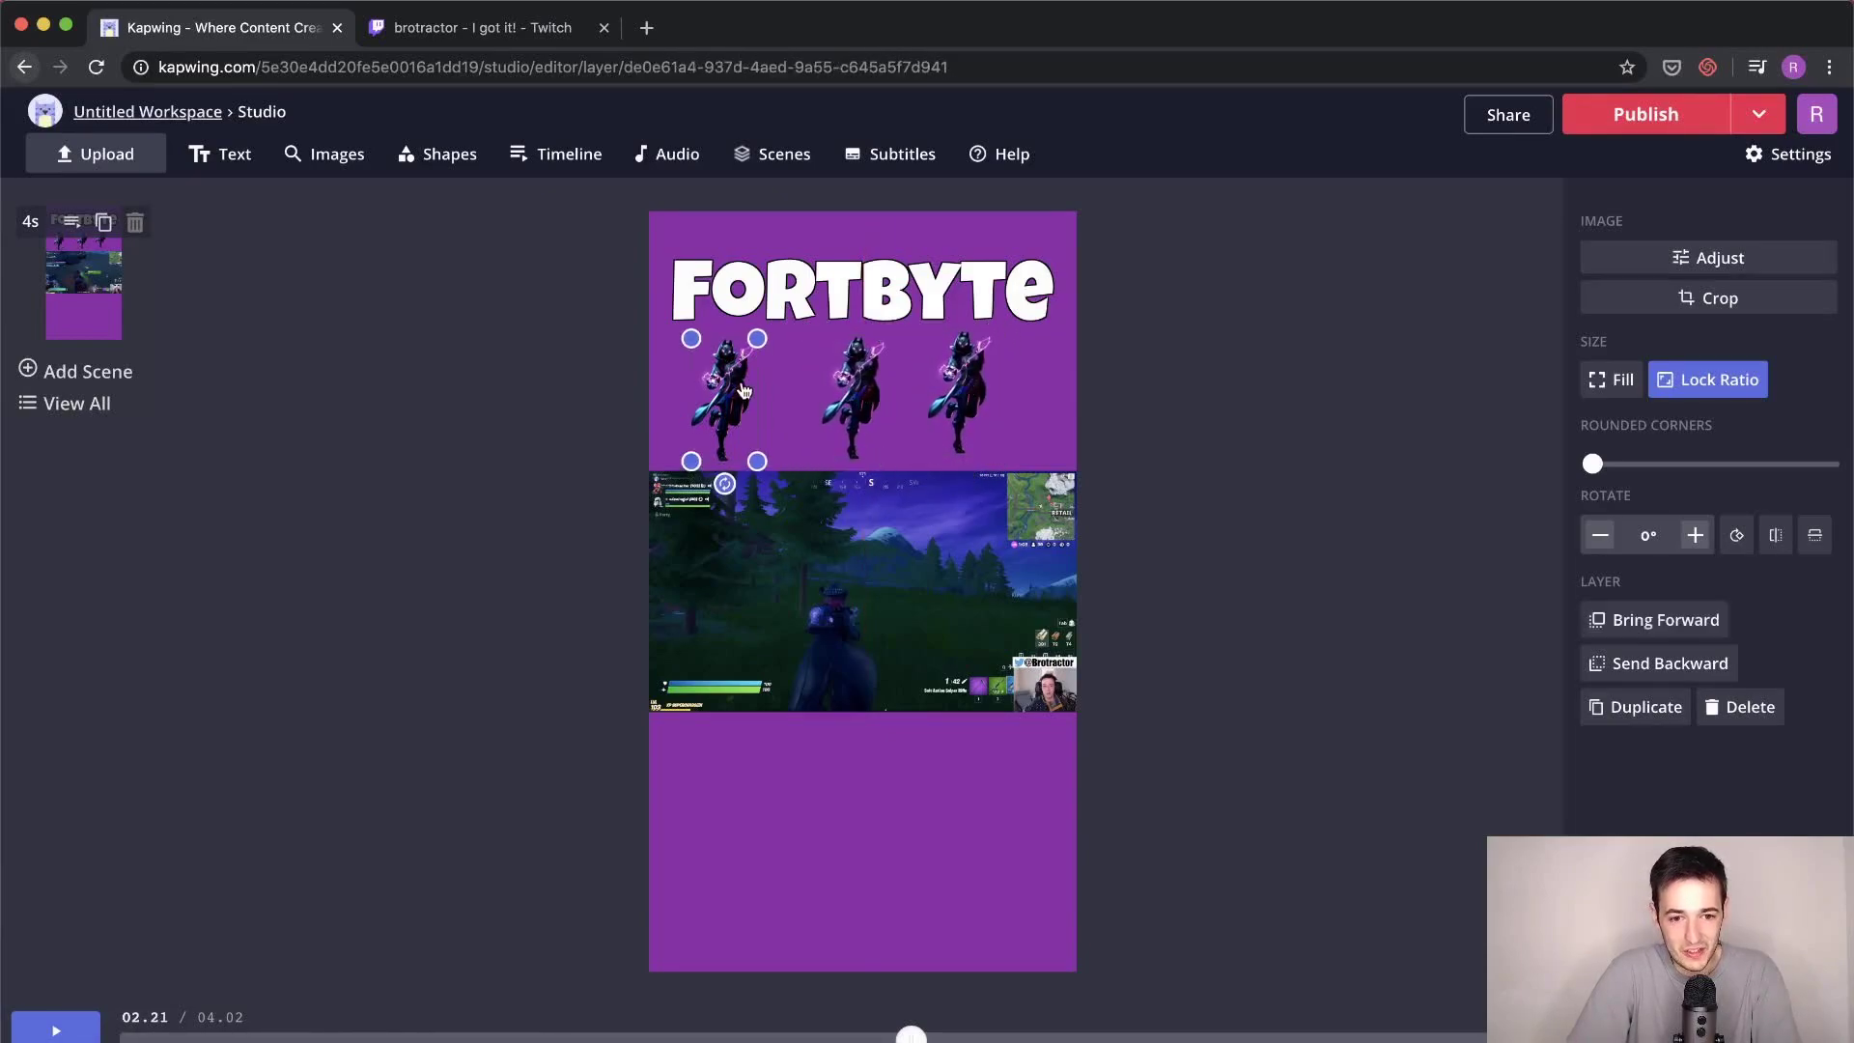
{"action": "left_click", "coordinate": [851, 290]}
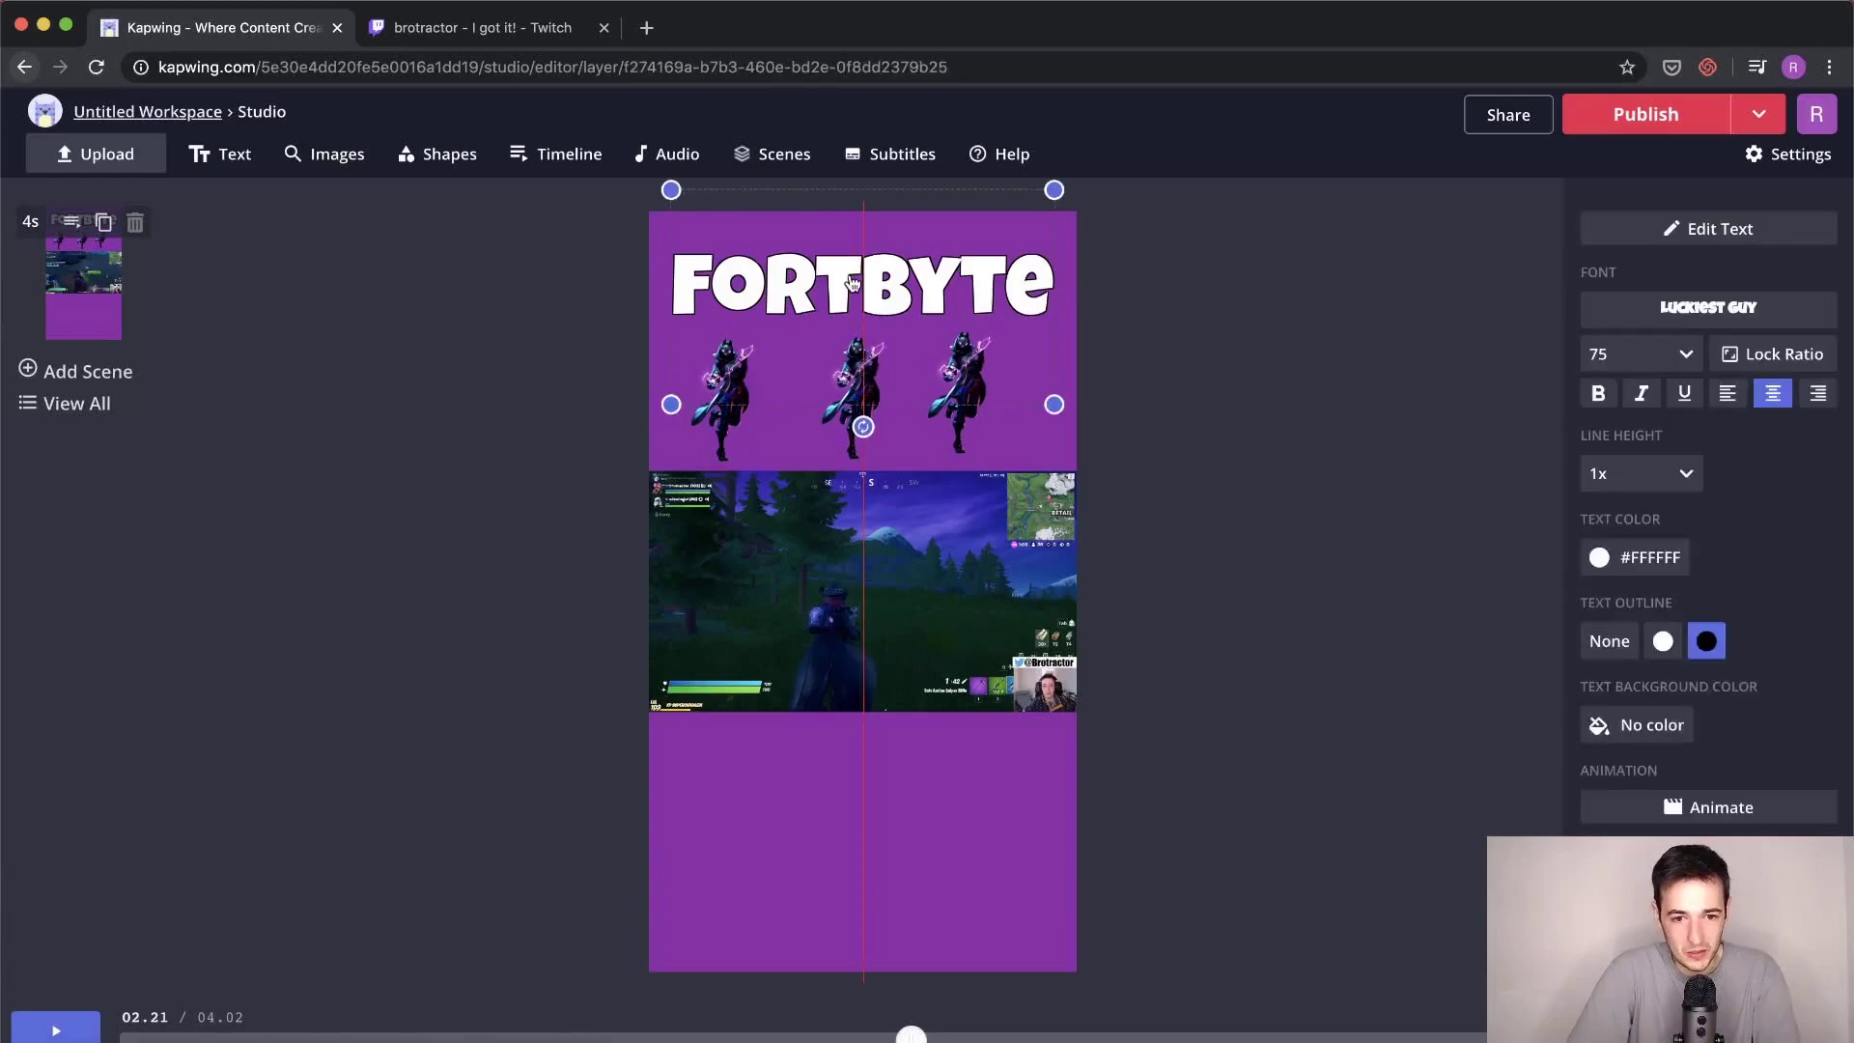
{"action": "left_click", "coordinate": [970, 400]}
{"action": "left_click_drag", "start_coordinate": [970, 400], "coordinate": [995, 395]}
{"action": "left_click_drag", "start_coordinate": [876, 391], "coordinate": [882, 389]}
{"action": "left_click", "coordinate": [744, 393]}
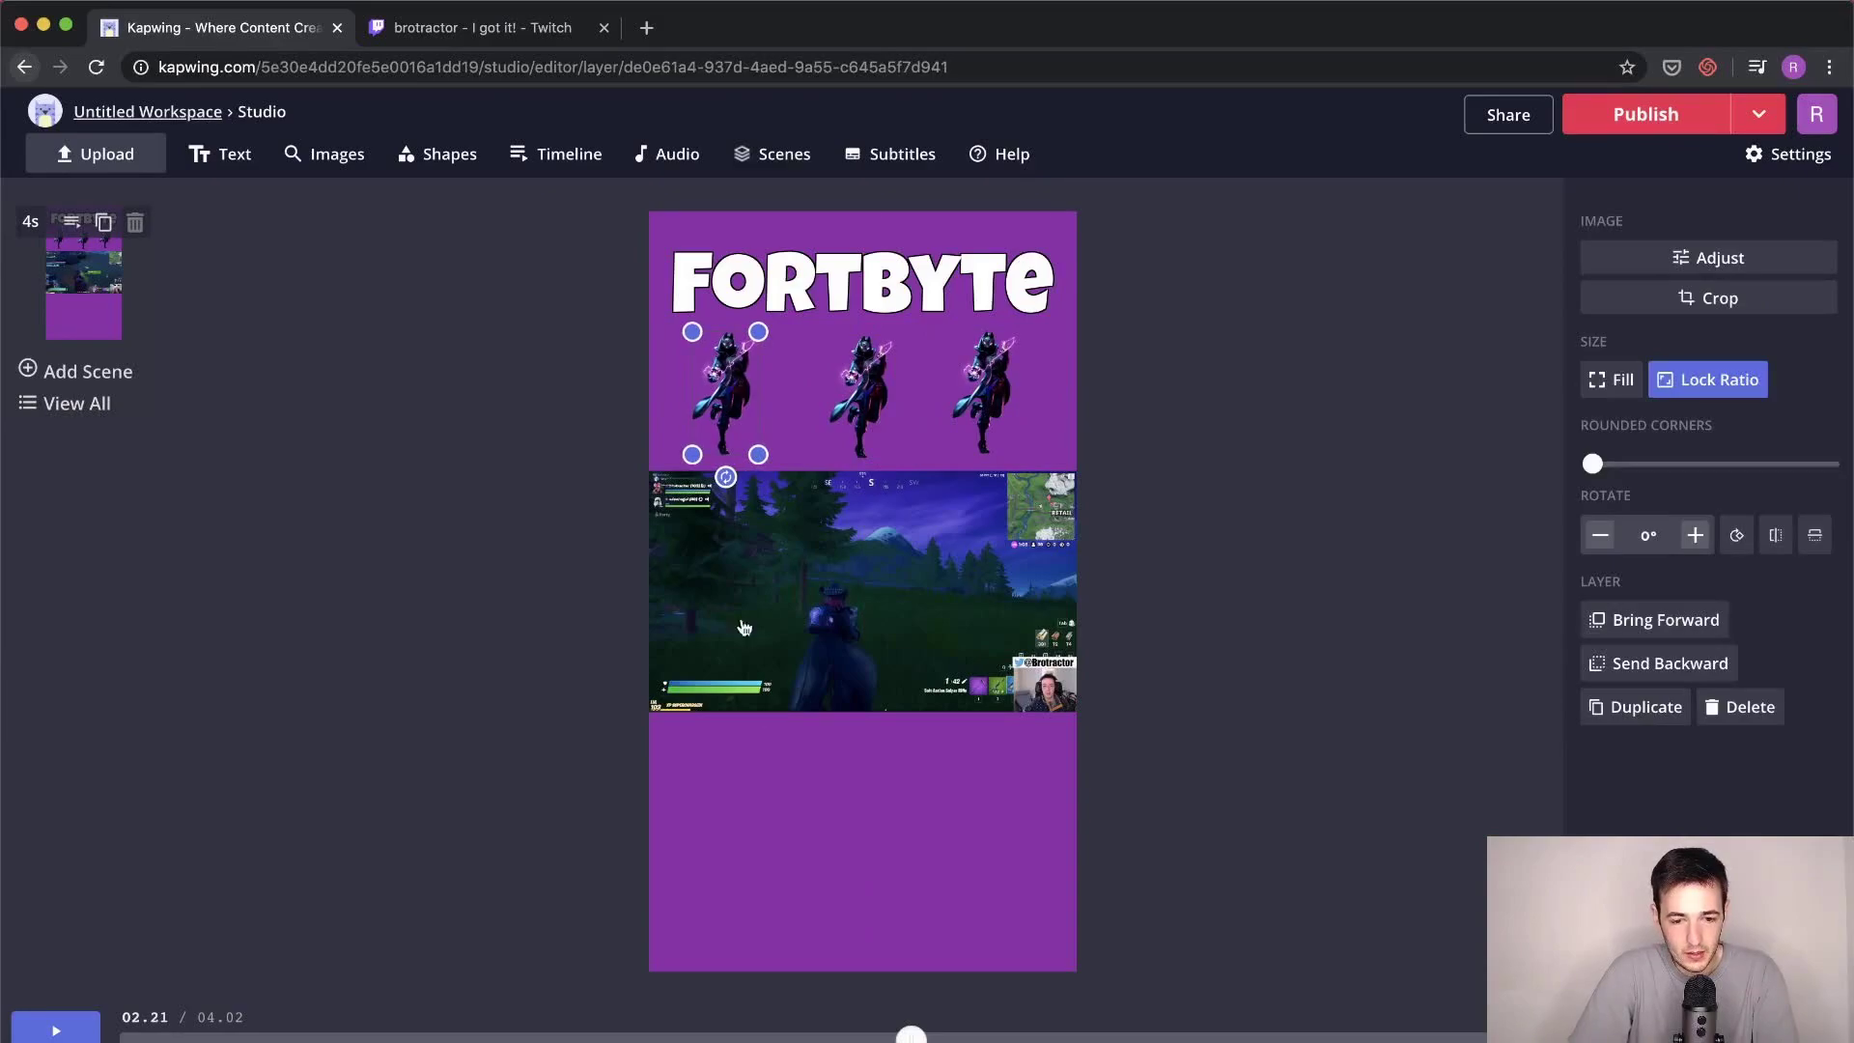
{"action": "left_click", "coordinate": [802, 886]}
Step: Duplicate the FORTBYTE title and drag the copy into the bottom purple area
{"action": "left_click", "coordinate": [924, 294]}
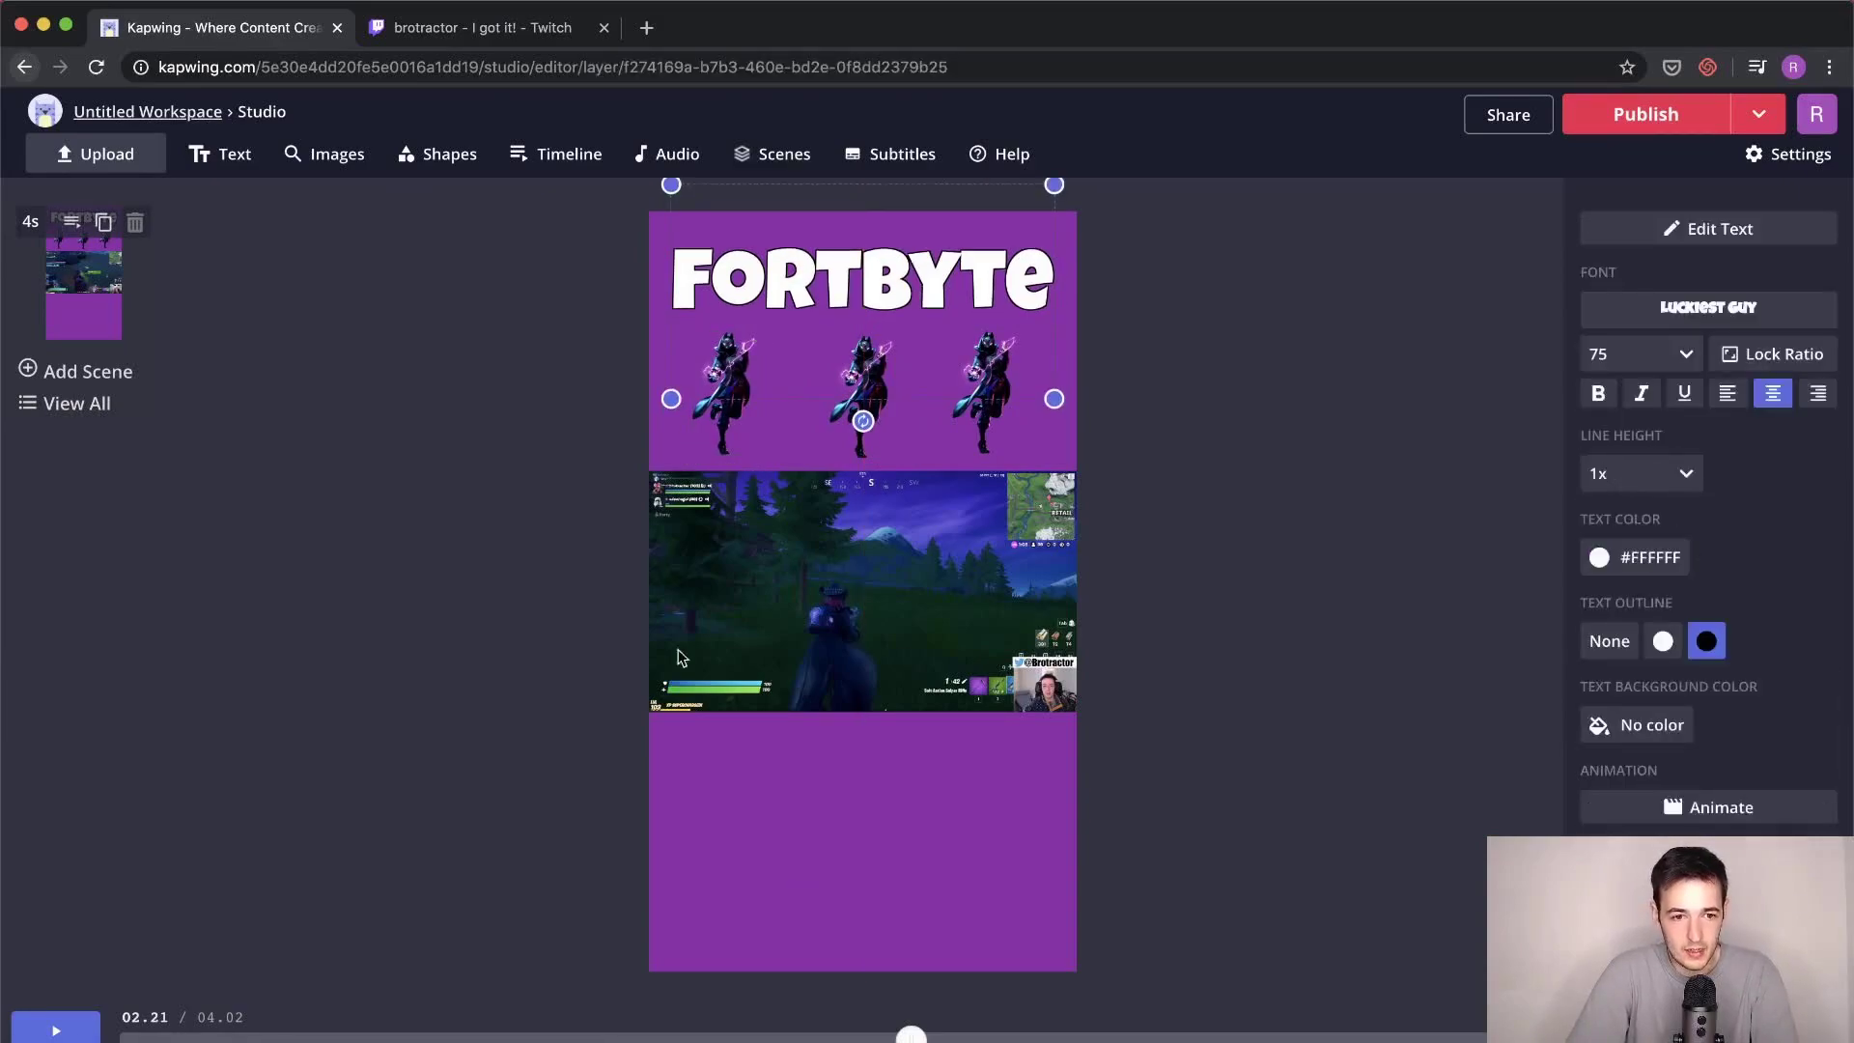
{"action": "left_click", "coordinate": [799, 836]}
{"action": "left_click", "coordinate": [787, 277]}
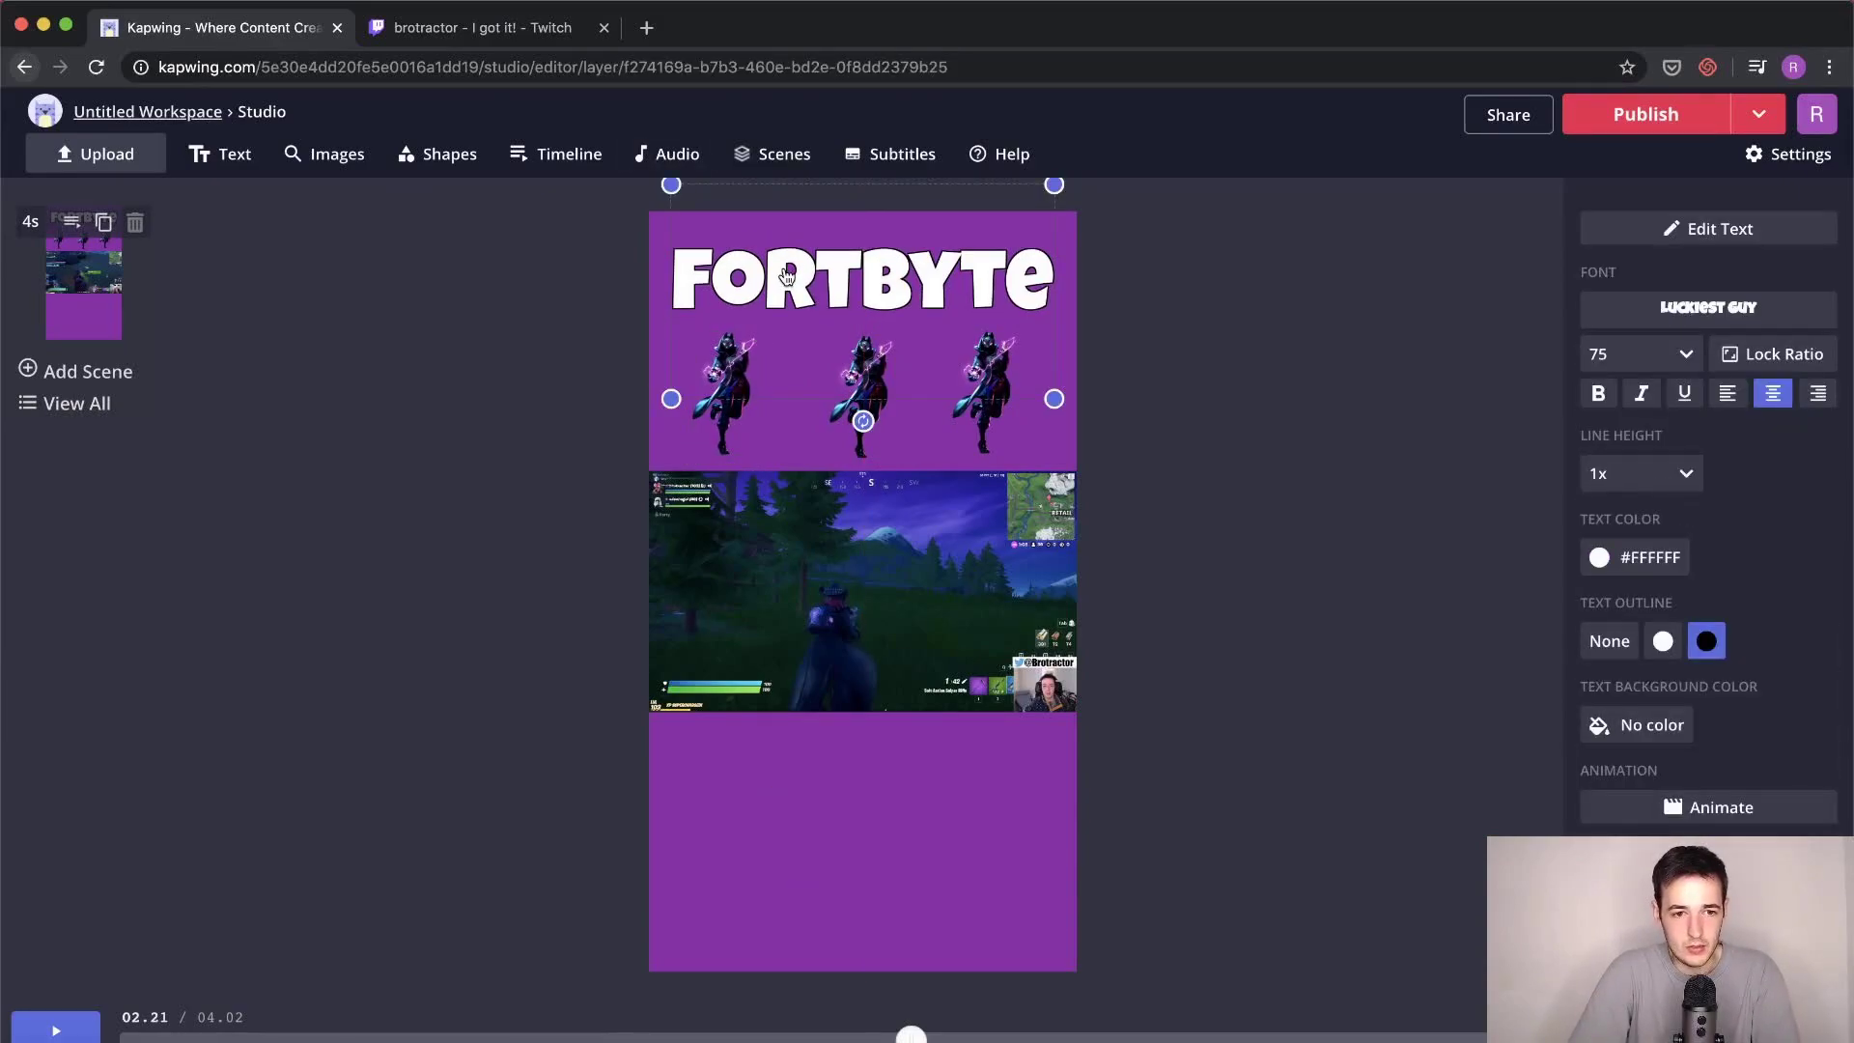
{"action": "key", "text": "super+d"}
{"action": "left_click_drag", "start_coordinate": [787, 289], "coordinate": [830, 799]}
Step: Change the bottom title text to 'TWITCH.TV/KAPWING' and shrink it to fit the frame
{"action": "double_click", "coordinate": [830, 799]}
{"action": "type", "text": "TW"}
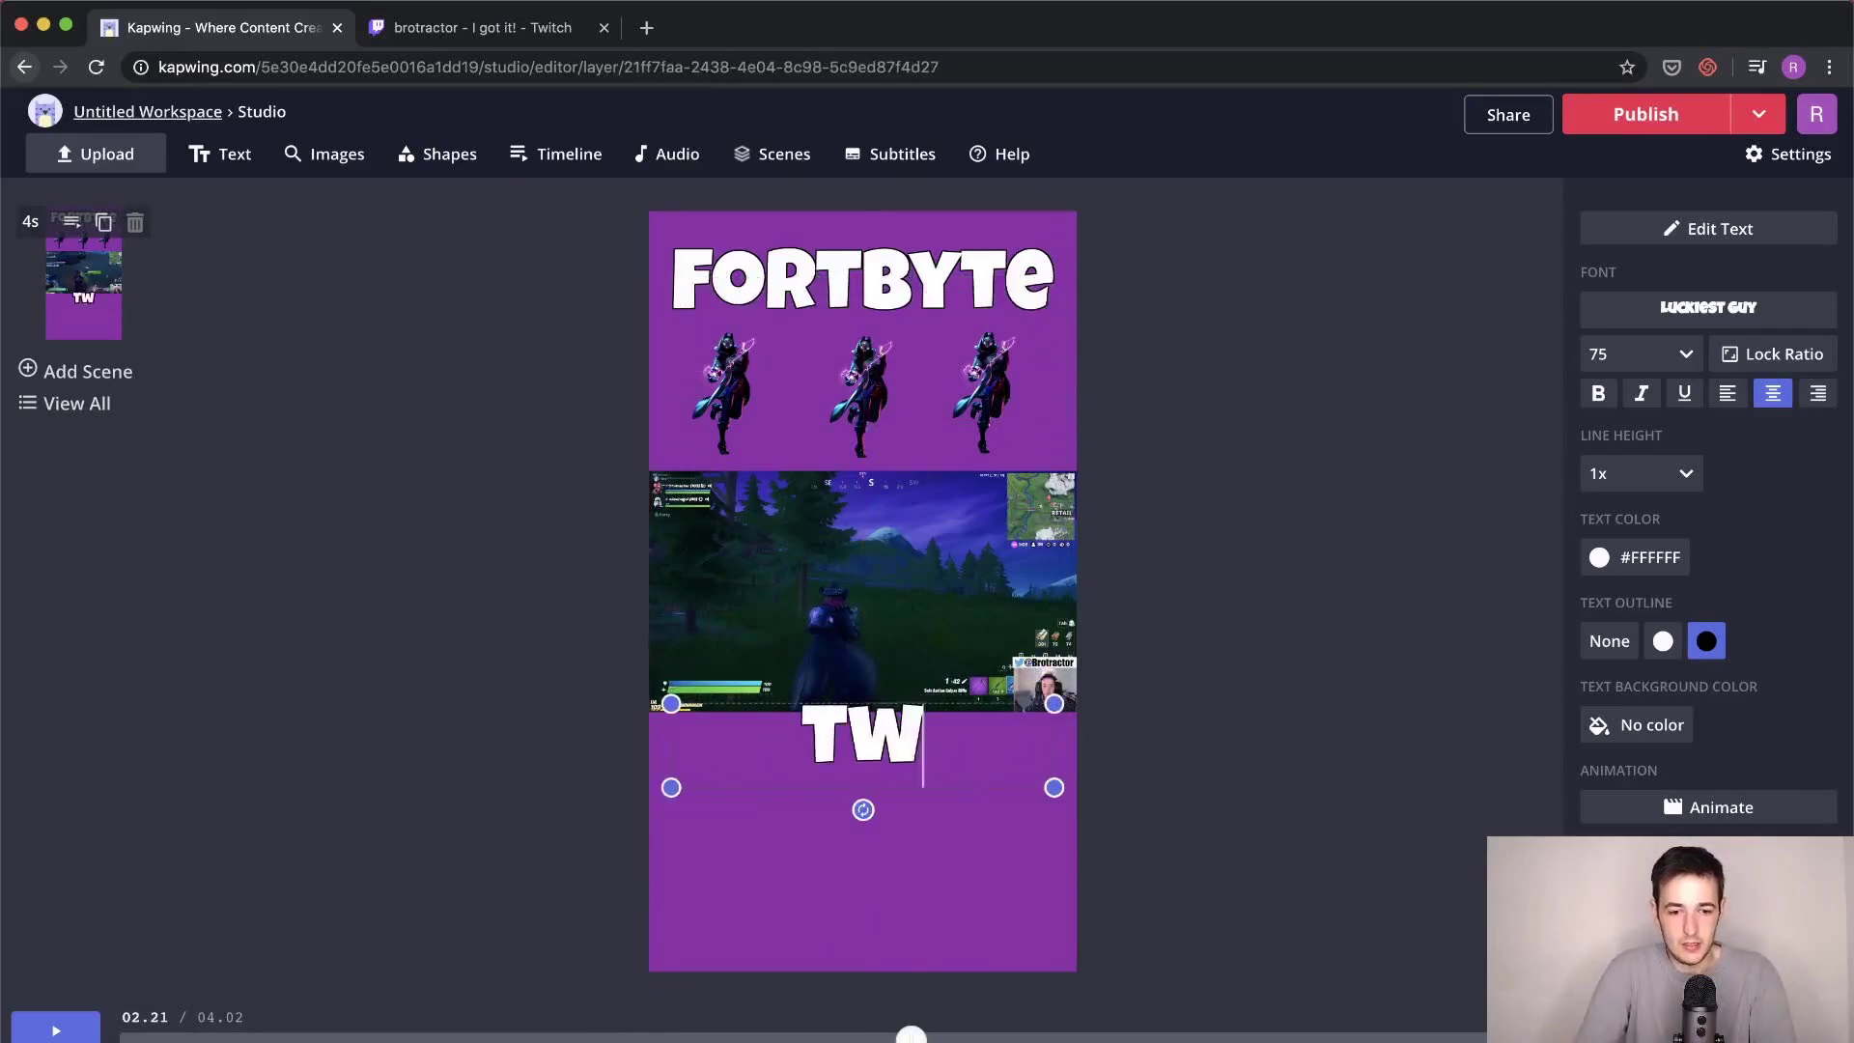
{"action": "type", "text": "ITCH.TV/KAPWING"}
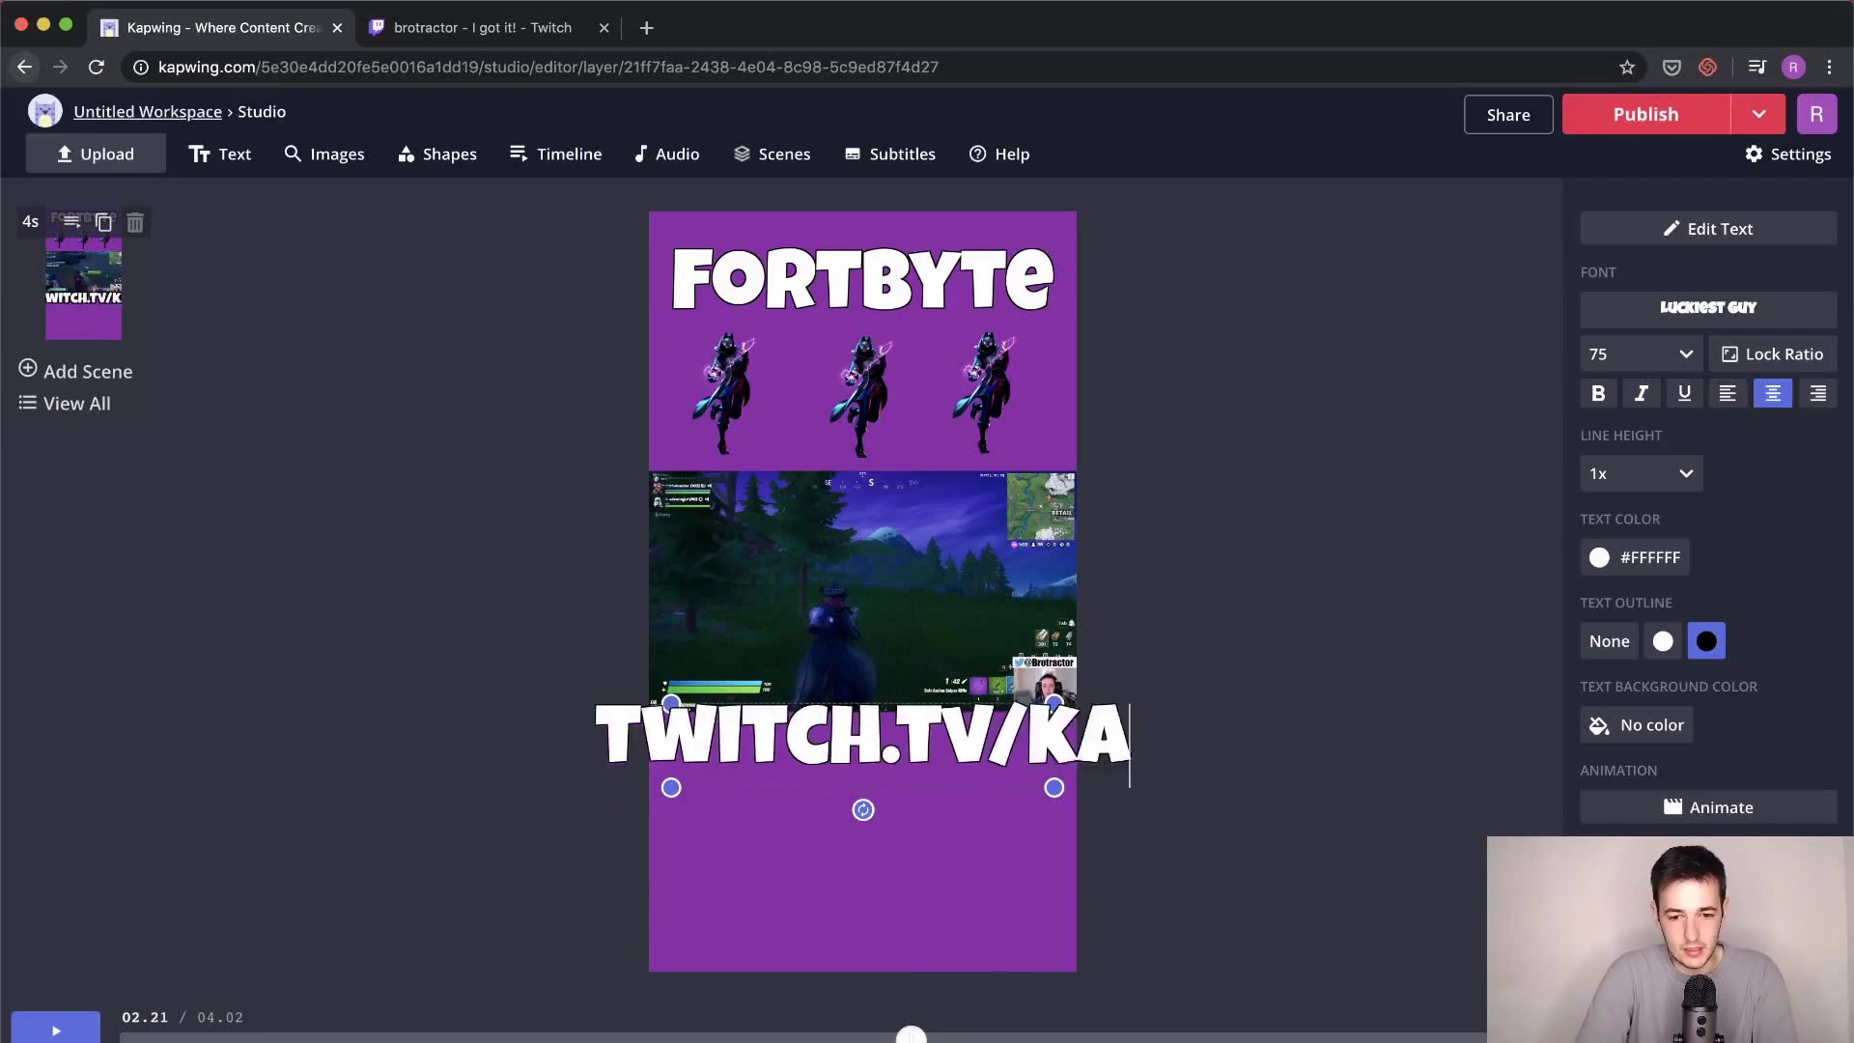
{"action": "left_click", "coordinate": [1295, 650]}
{"action": "left_click", "coordinate": [1159, 743]}
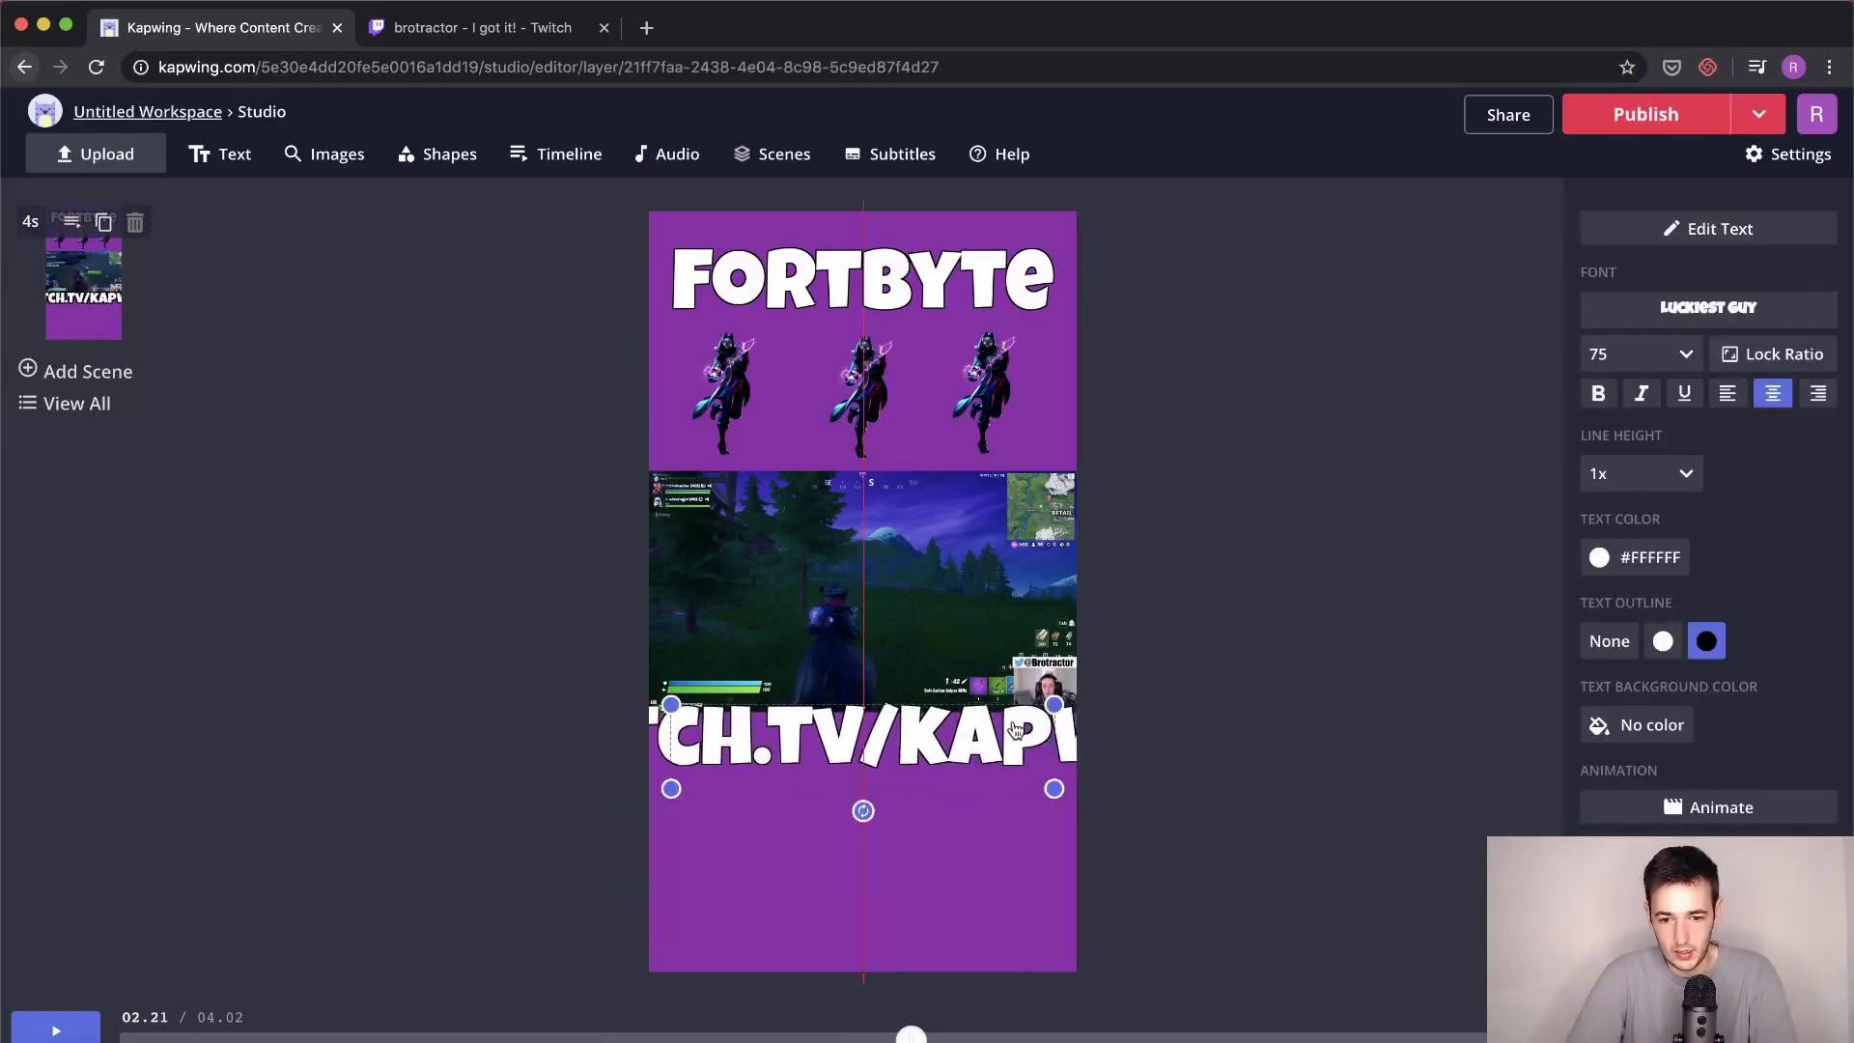
{"action": "left_click_drag", "start_coordinate": [1055, 790], "coordinate": [1058, 905]}
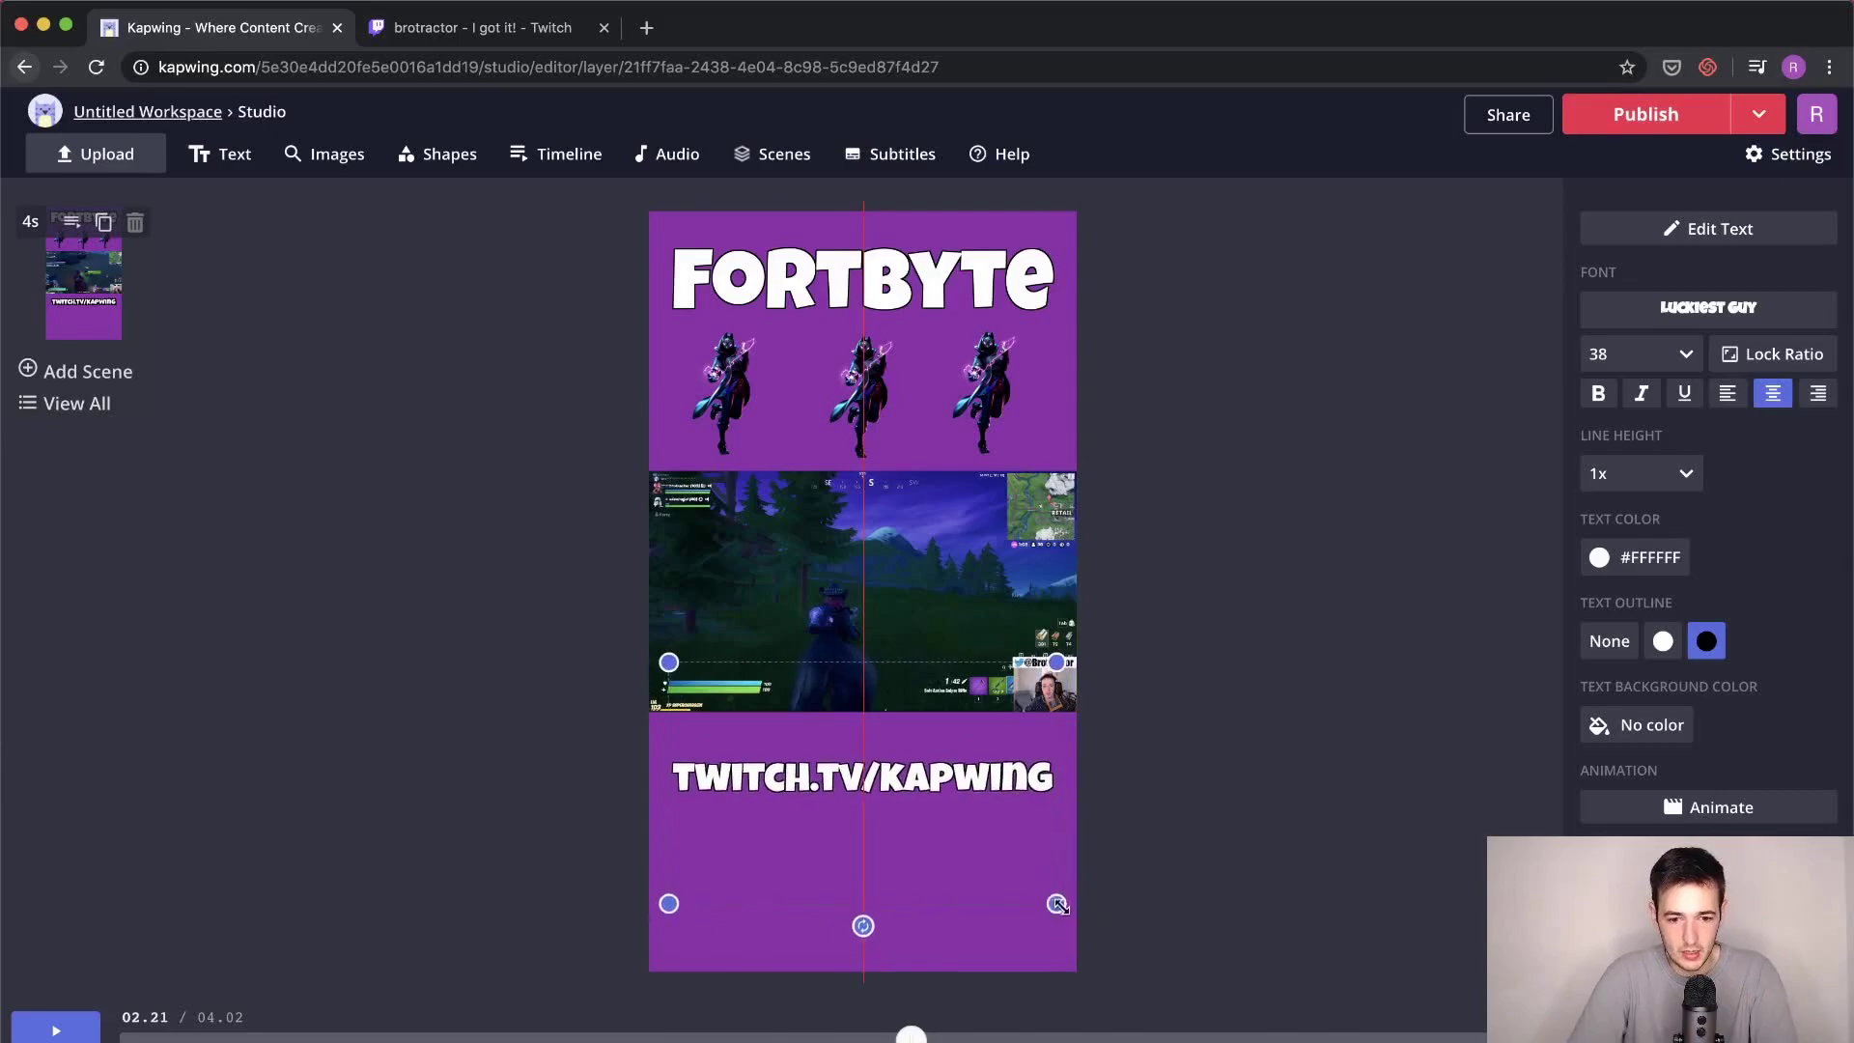
{"action": "left_click", "coordinate": [835, 936]}
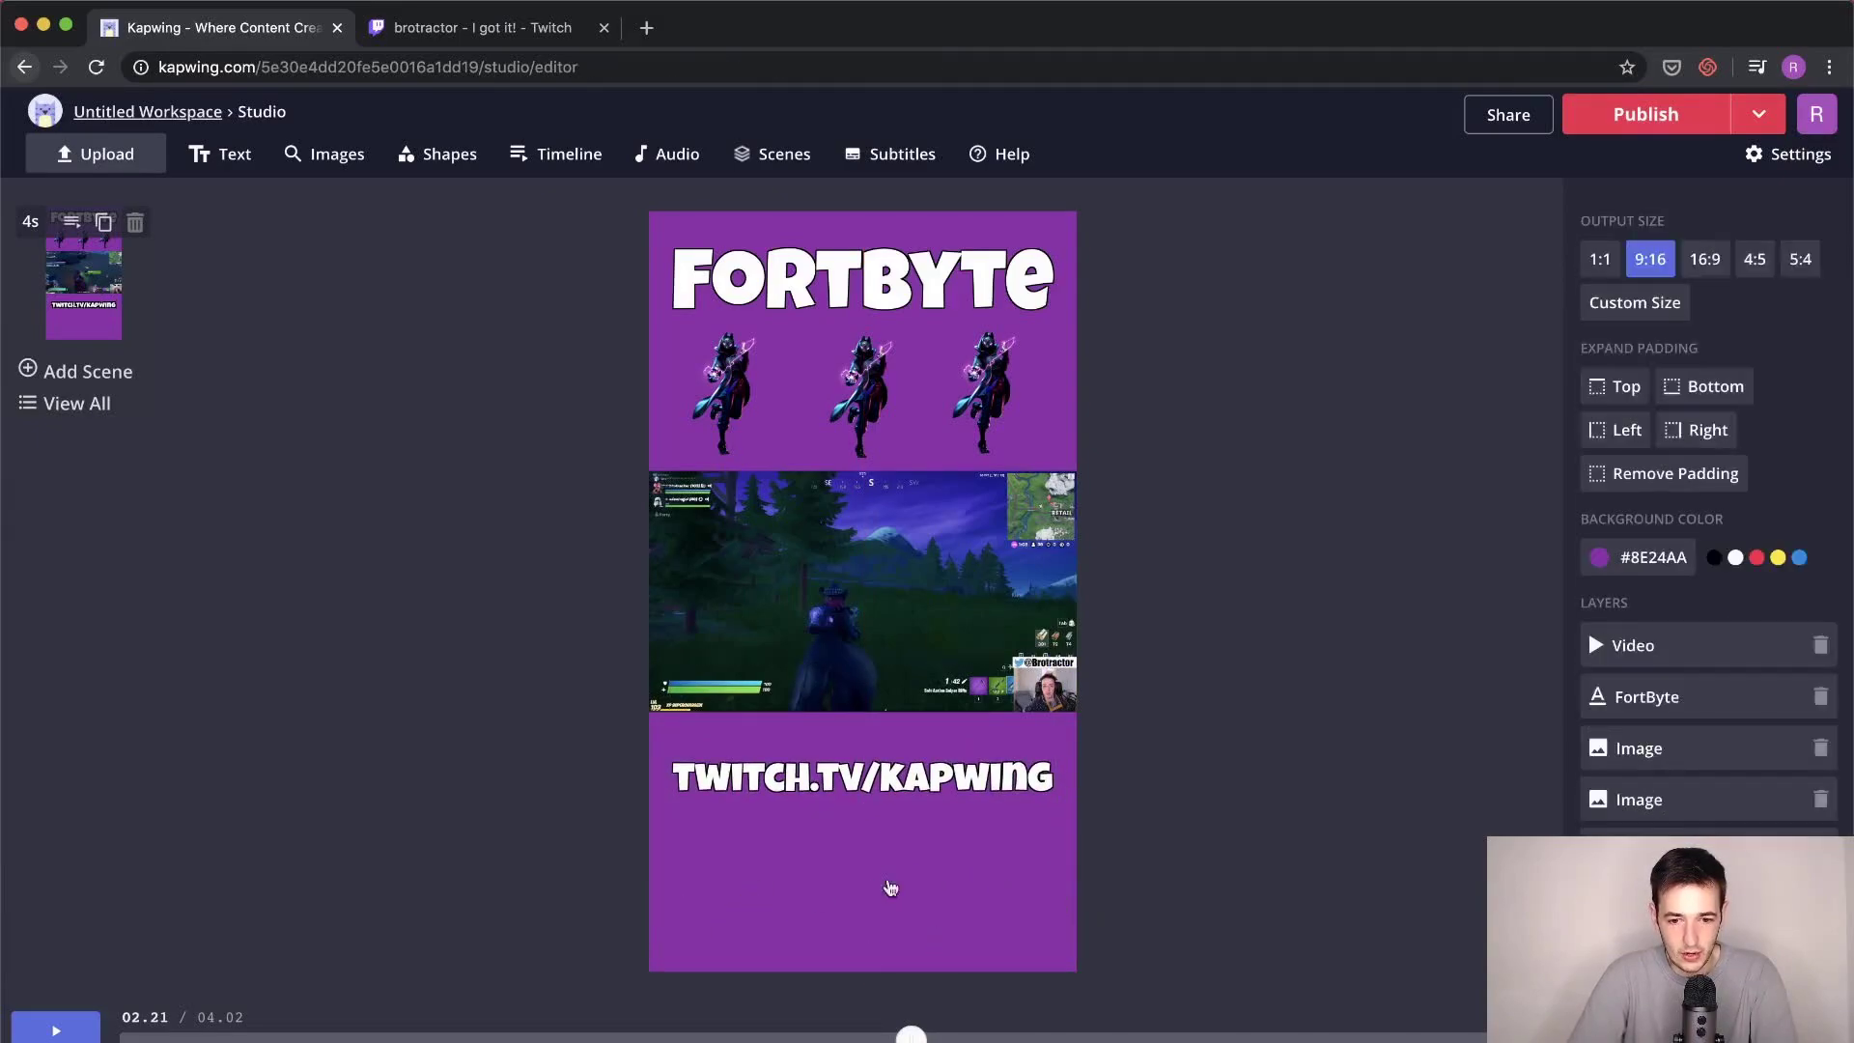
Step: Raise the TWITCH.TV/KAPWING text slightly and nudge the three characters into even alignment
{"action": "left_click_drag", "start_coordinate": [939, 798], "coordinate": [946, 771]}
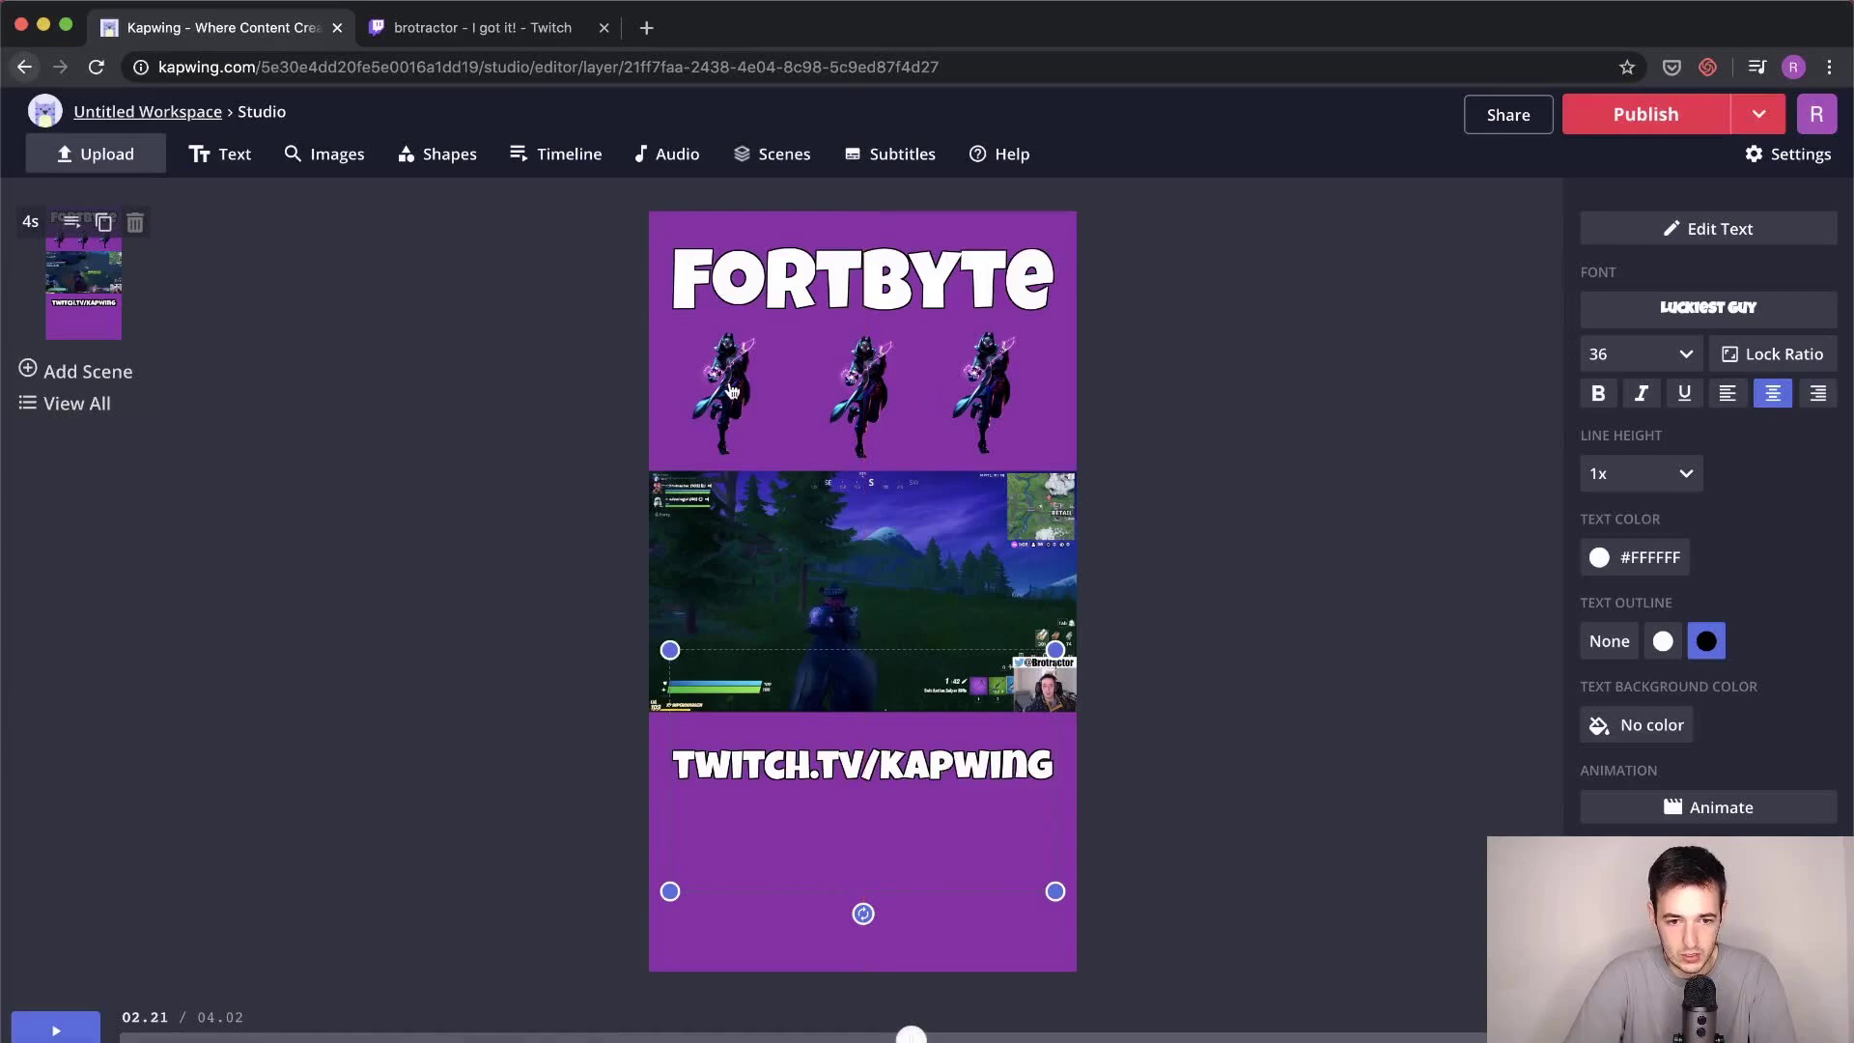
{"action": "left_click_drag", "start_coordinate": [730, 391], "coordinate": [731, 397]}
{"action": "left_click_drag", "start_coordinate": [864, 389], "coordinate": [885, 394]}
{"action": "left_click_drag", "start_coordinate": [1001, 380], "coordinate": [1007, 383]}
{"action": "left_click", "coordinate": [881, 399]}
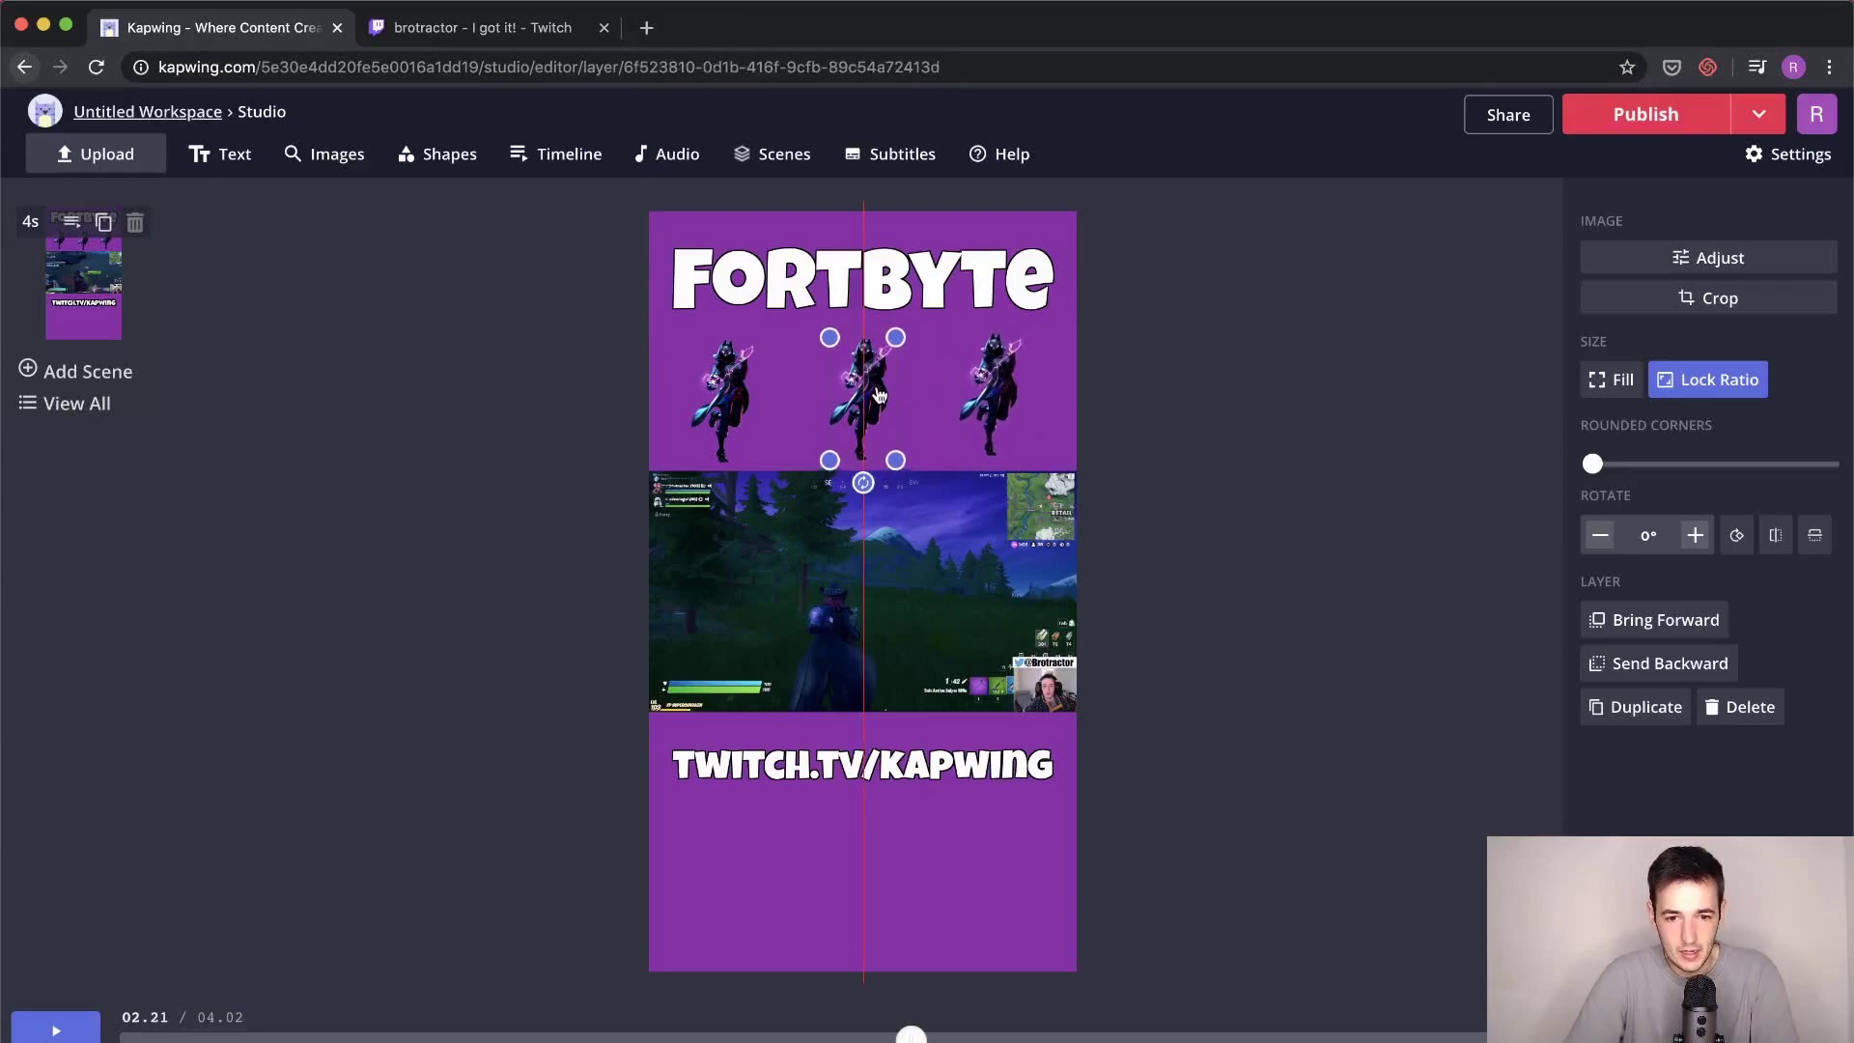
Step: Preview the clip from the start, then publish the finished video
{"action": "left_click", "coordinate": [56, 1031]}
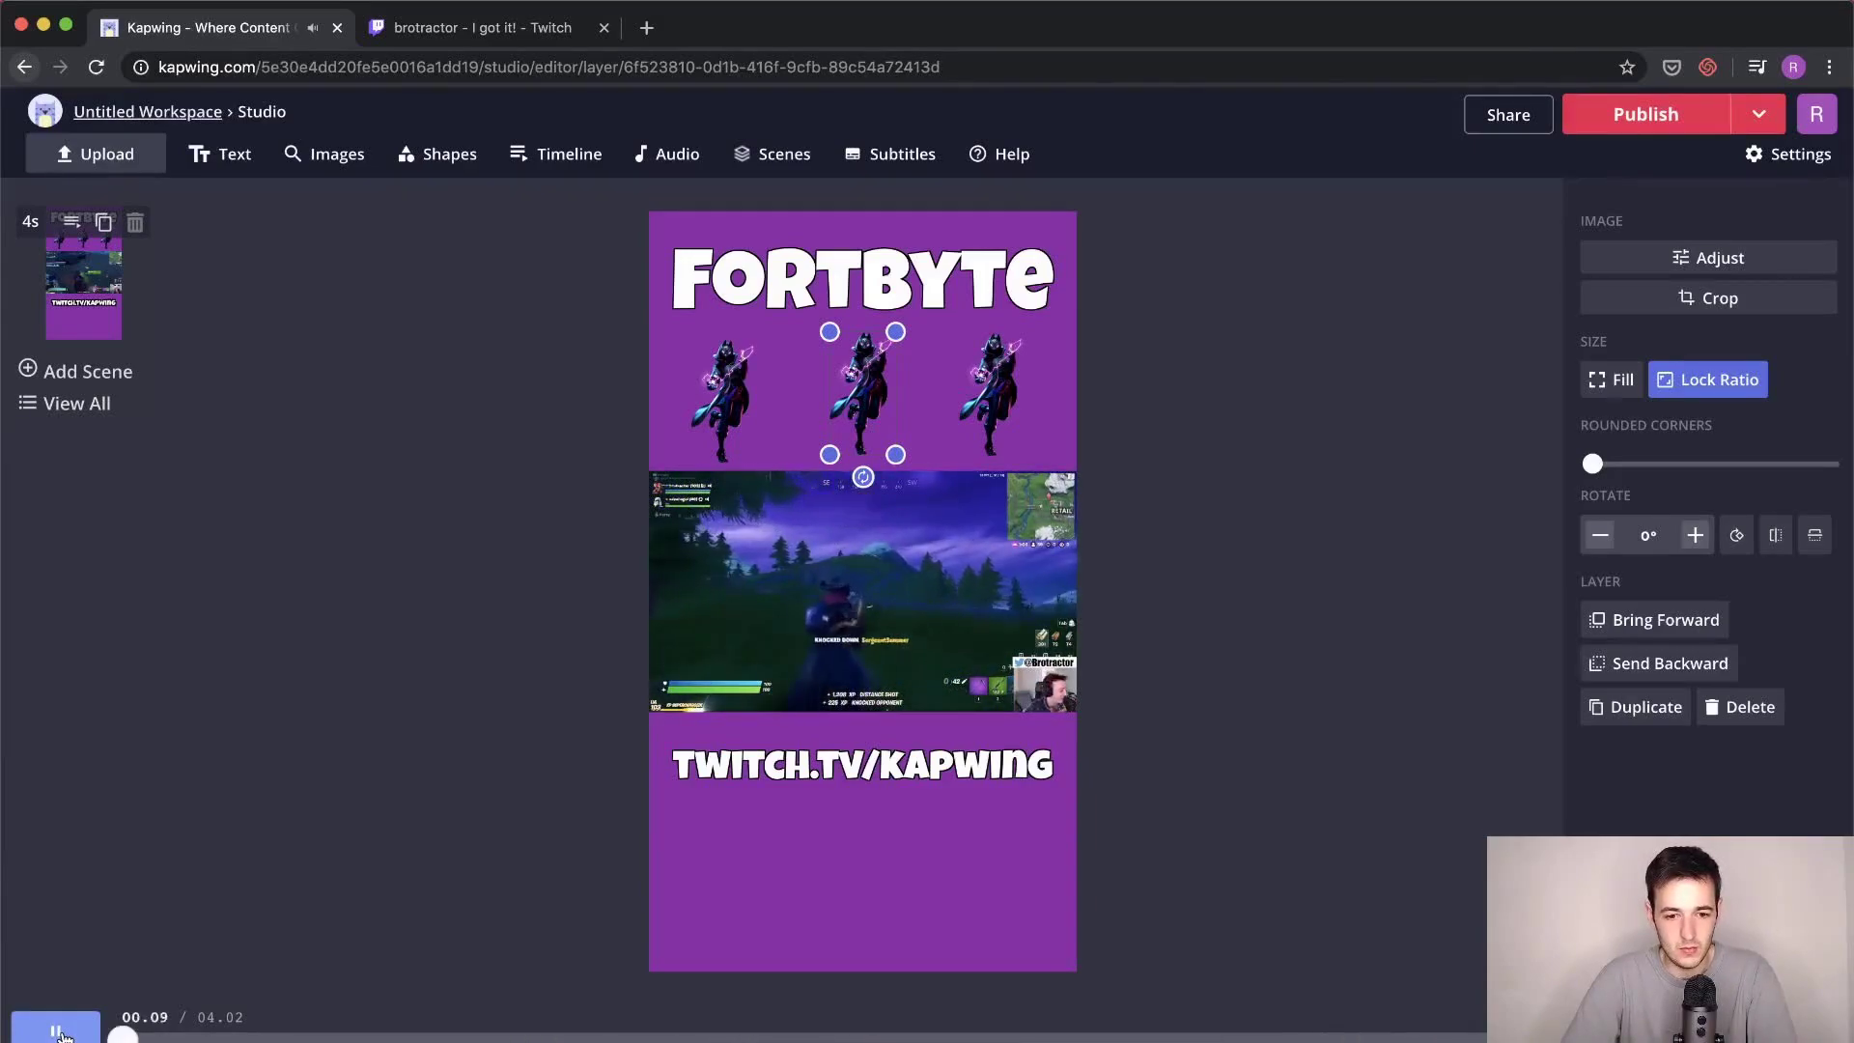
{"action": "key", "text": "space"}
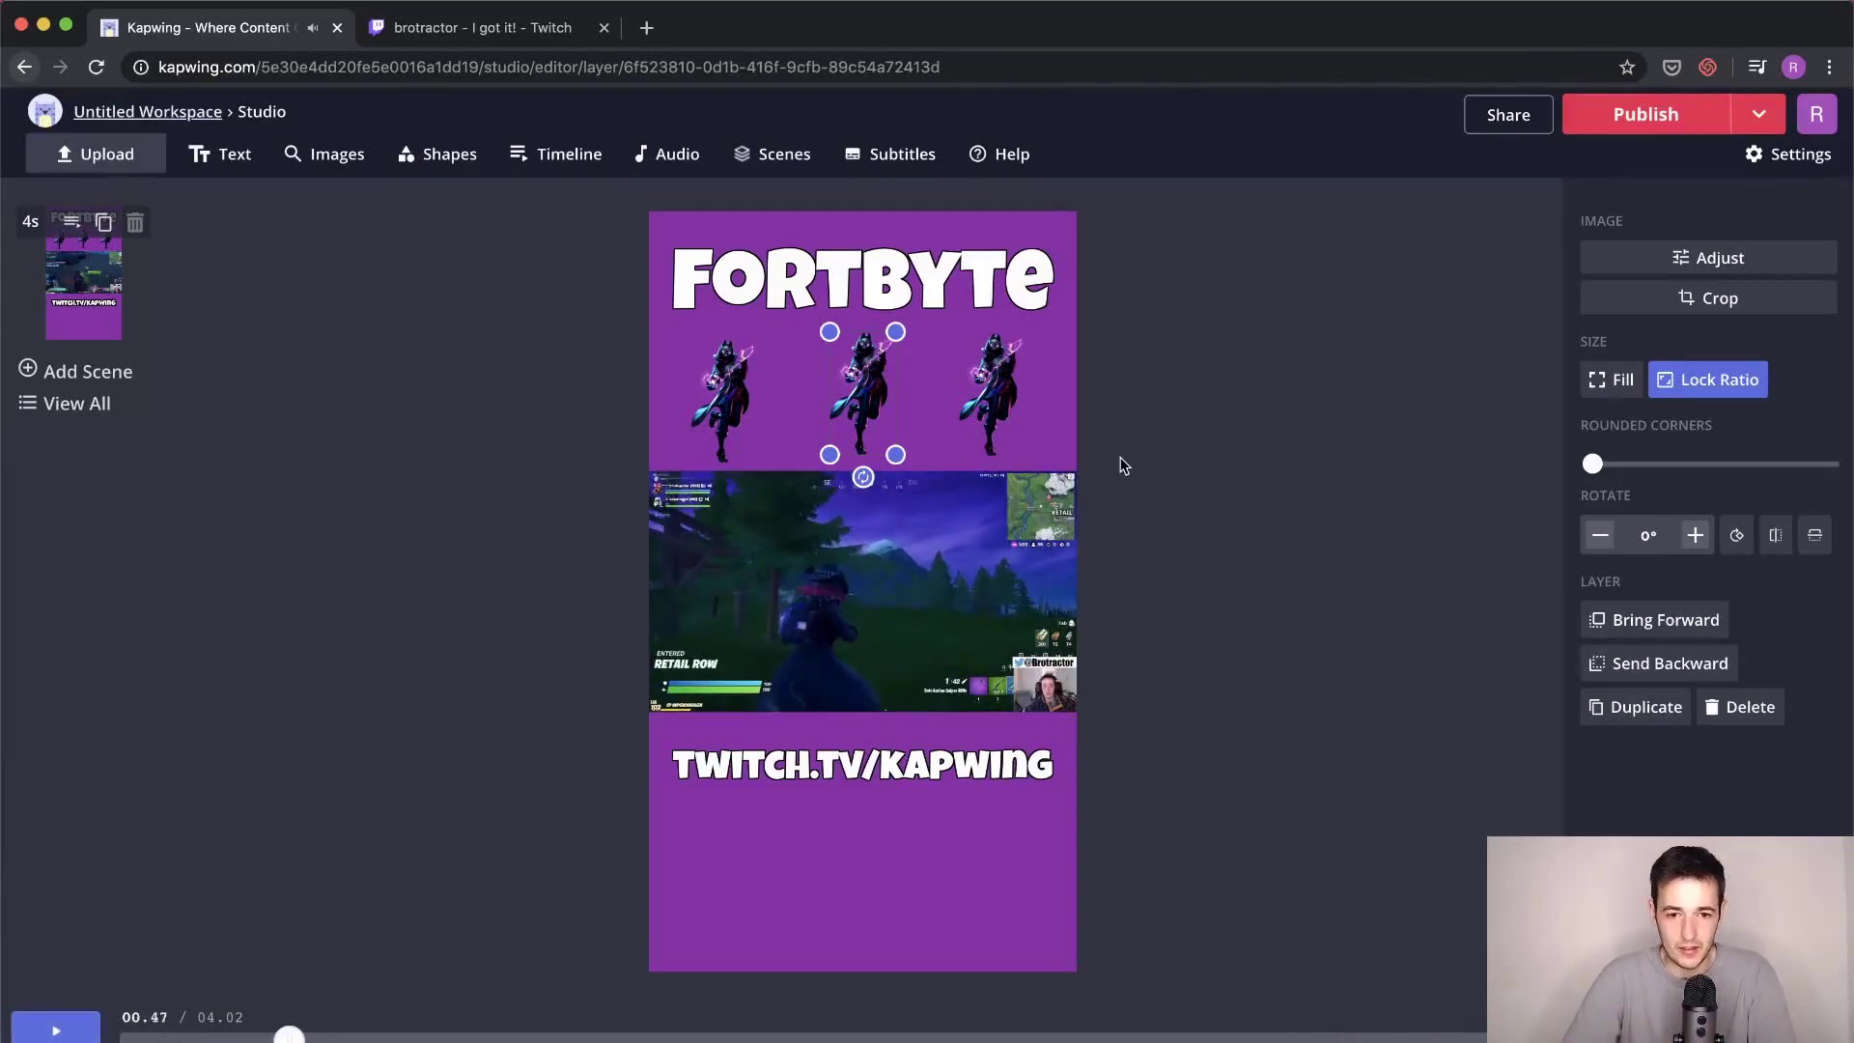
{"action": "left_click", "coordinate": [1197, 423]}
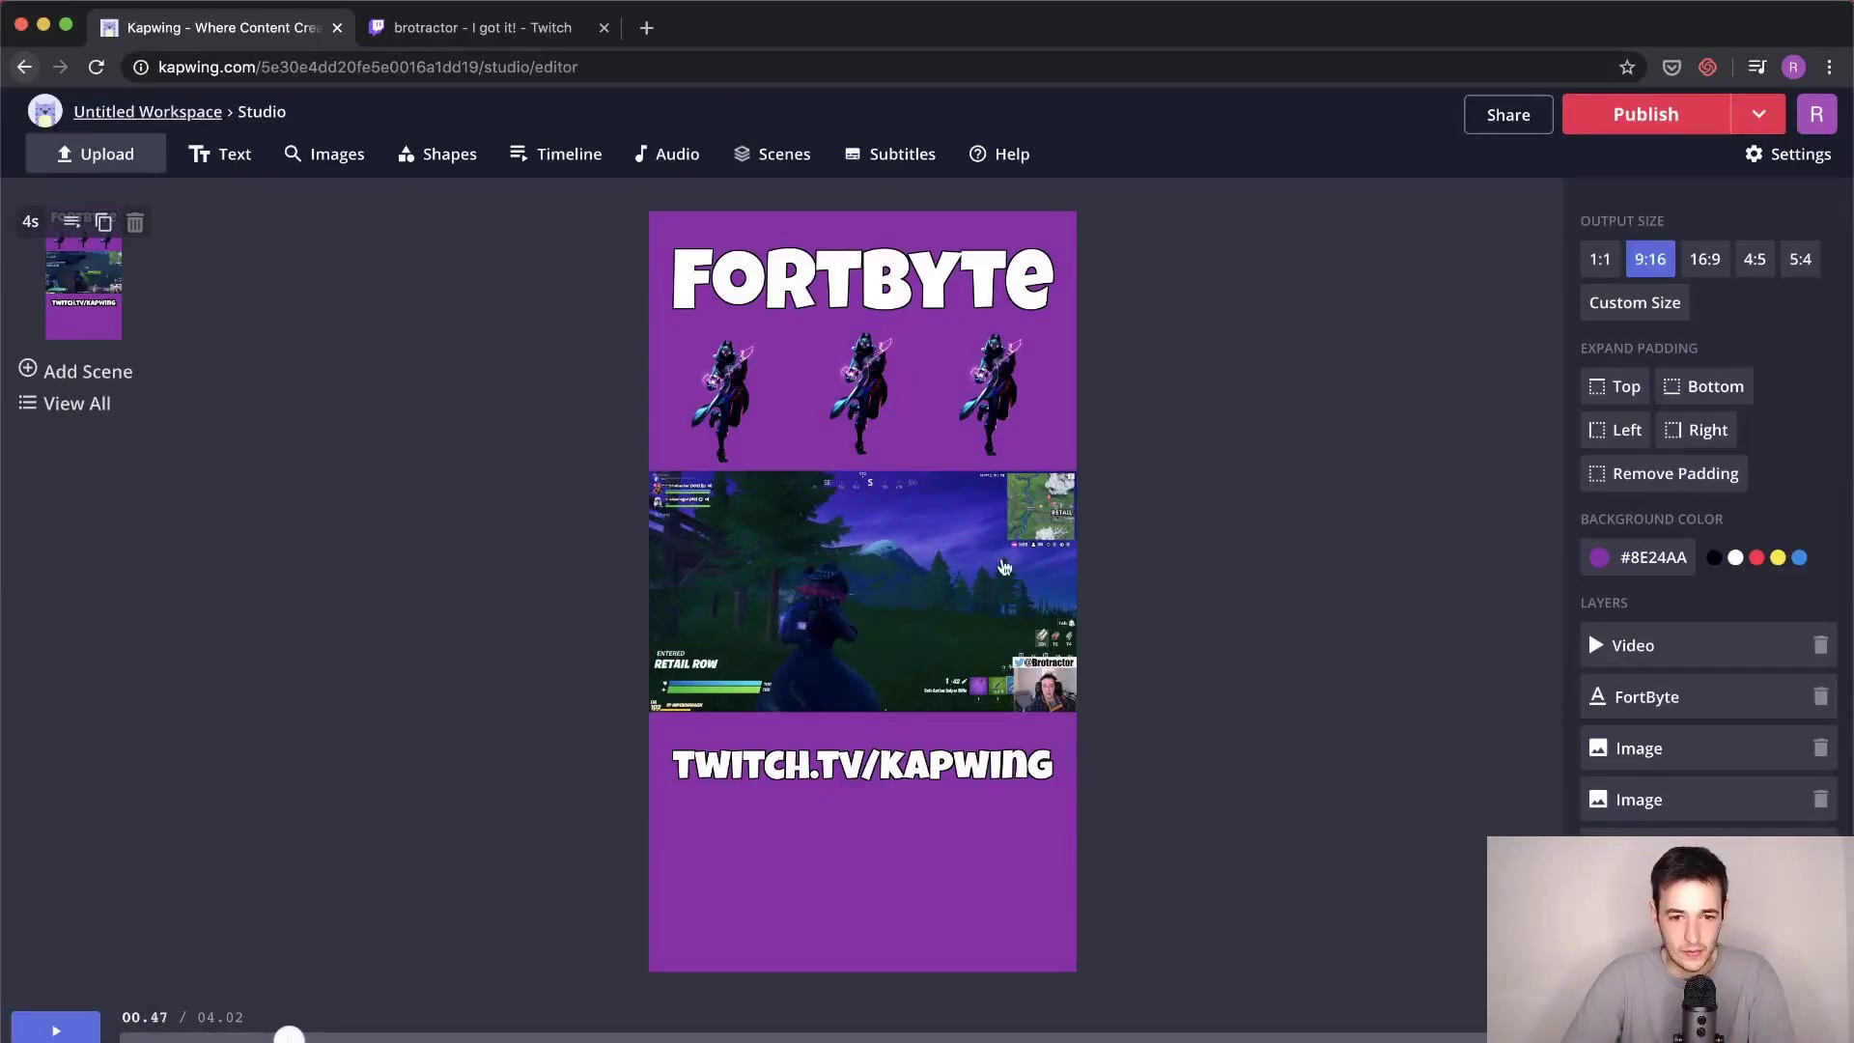
{"action": "left_click", "coordinate": [1665, 116]}
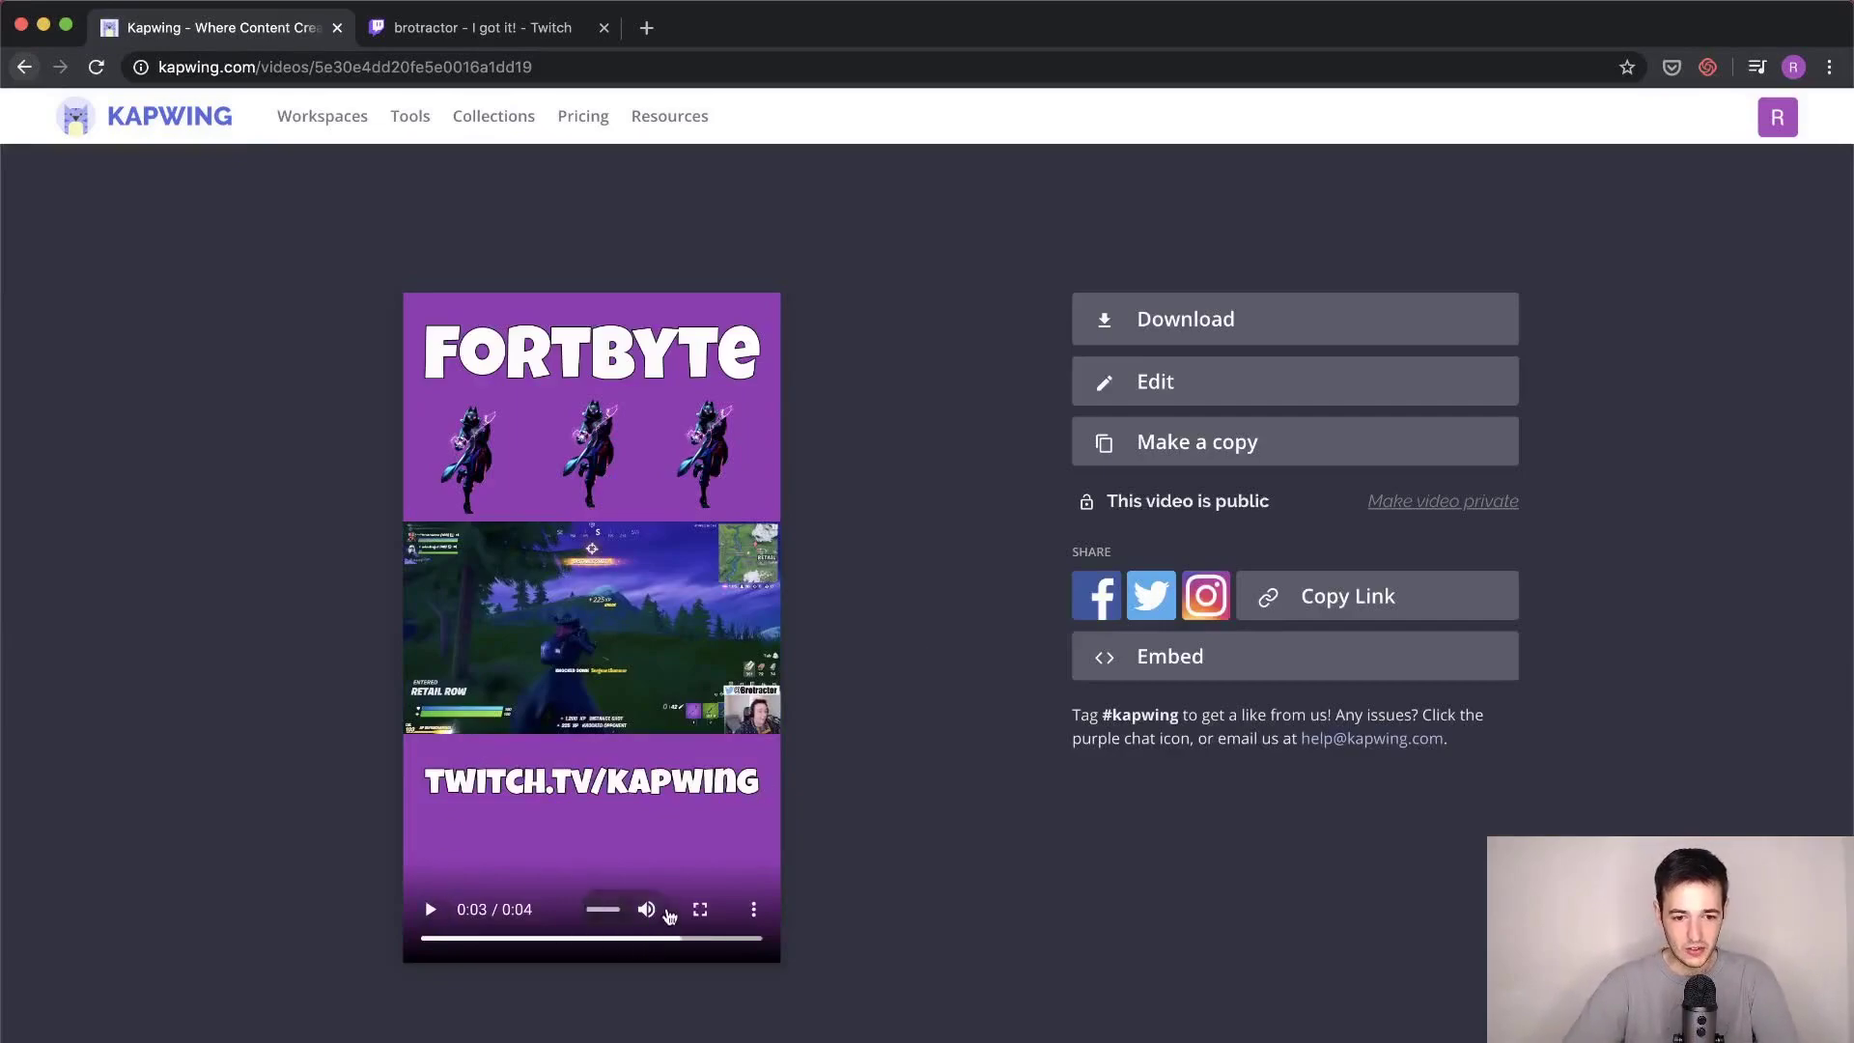
Step: Mute the published FORTBYTE video and download it as an MP4 file
{"action": "left_click", "coordinate": [646, 909]}
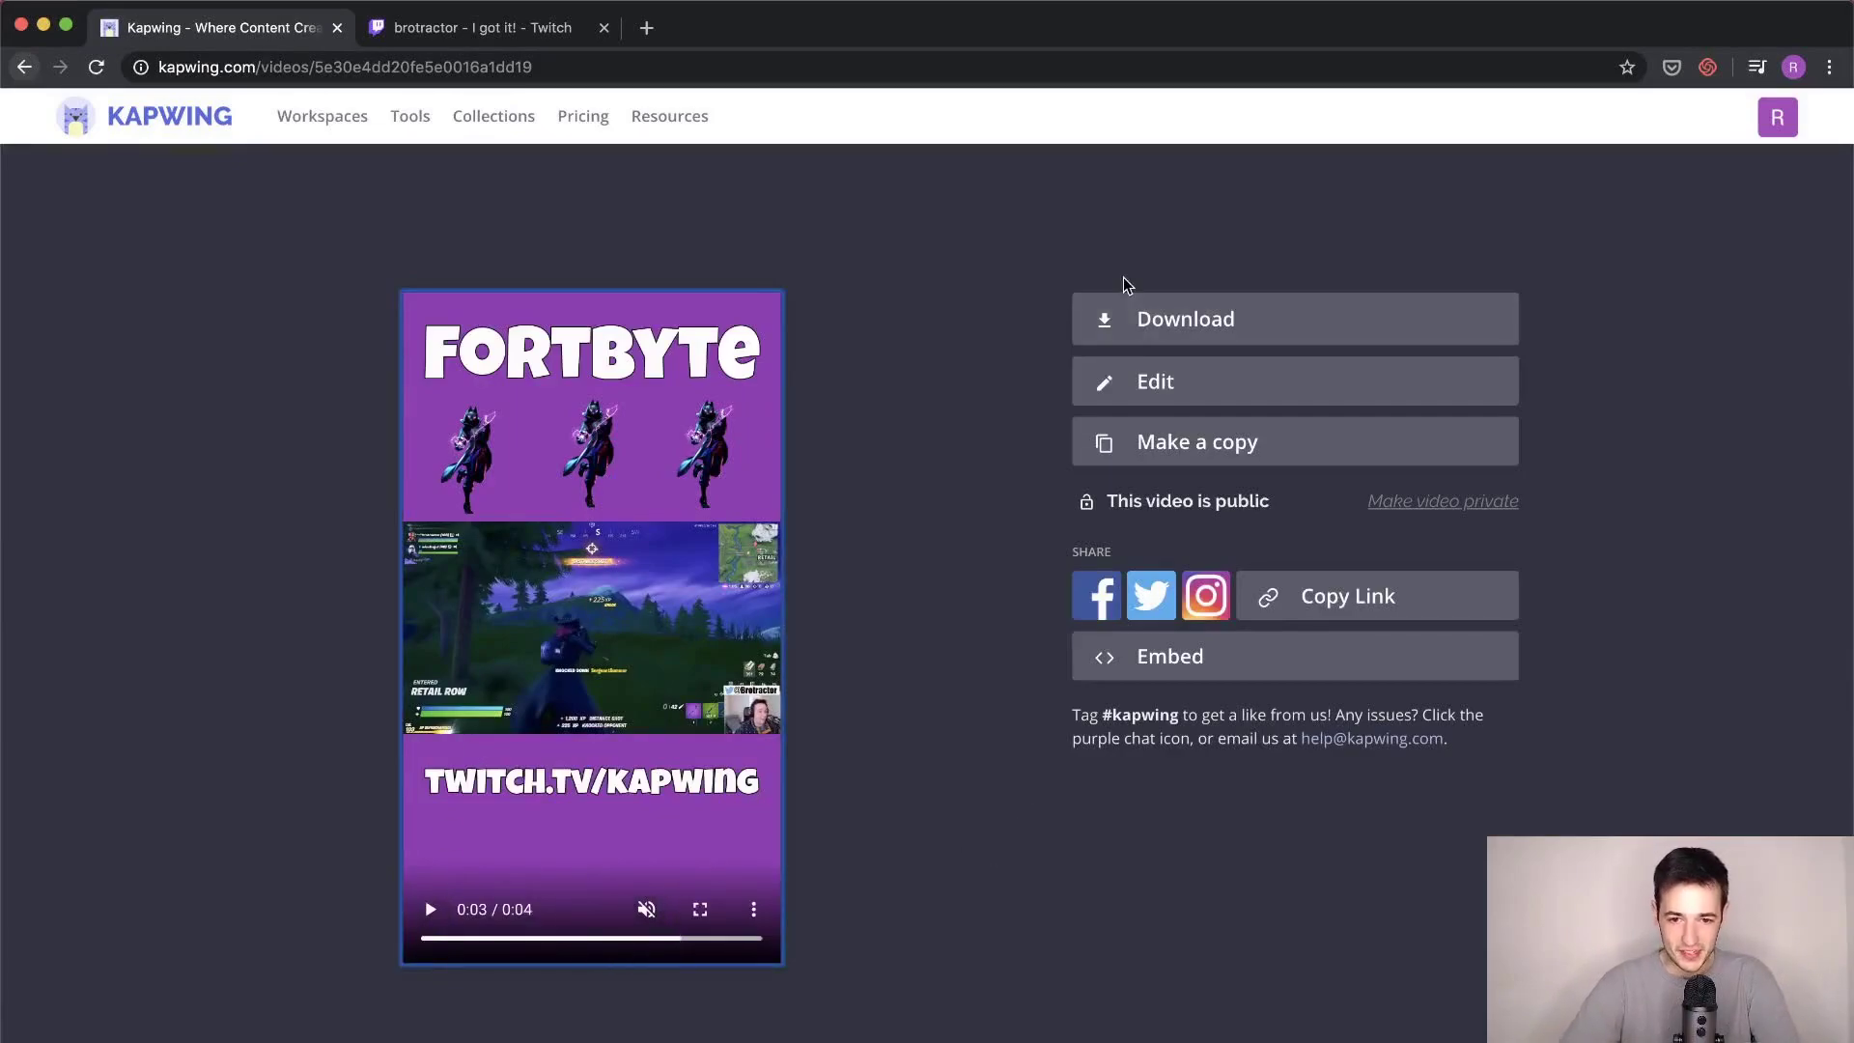
{"action": "left_click", "coordinate": [1142, 333]}
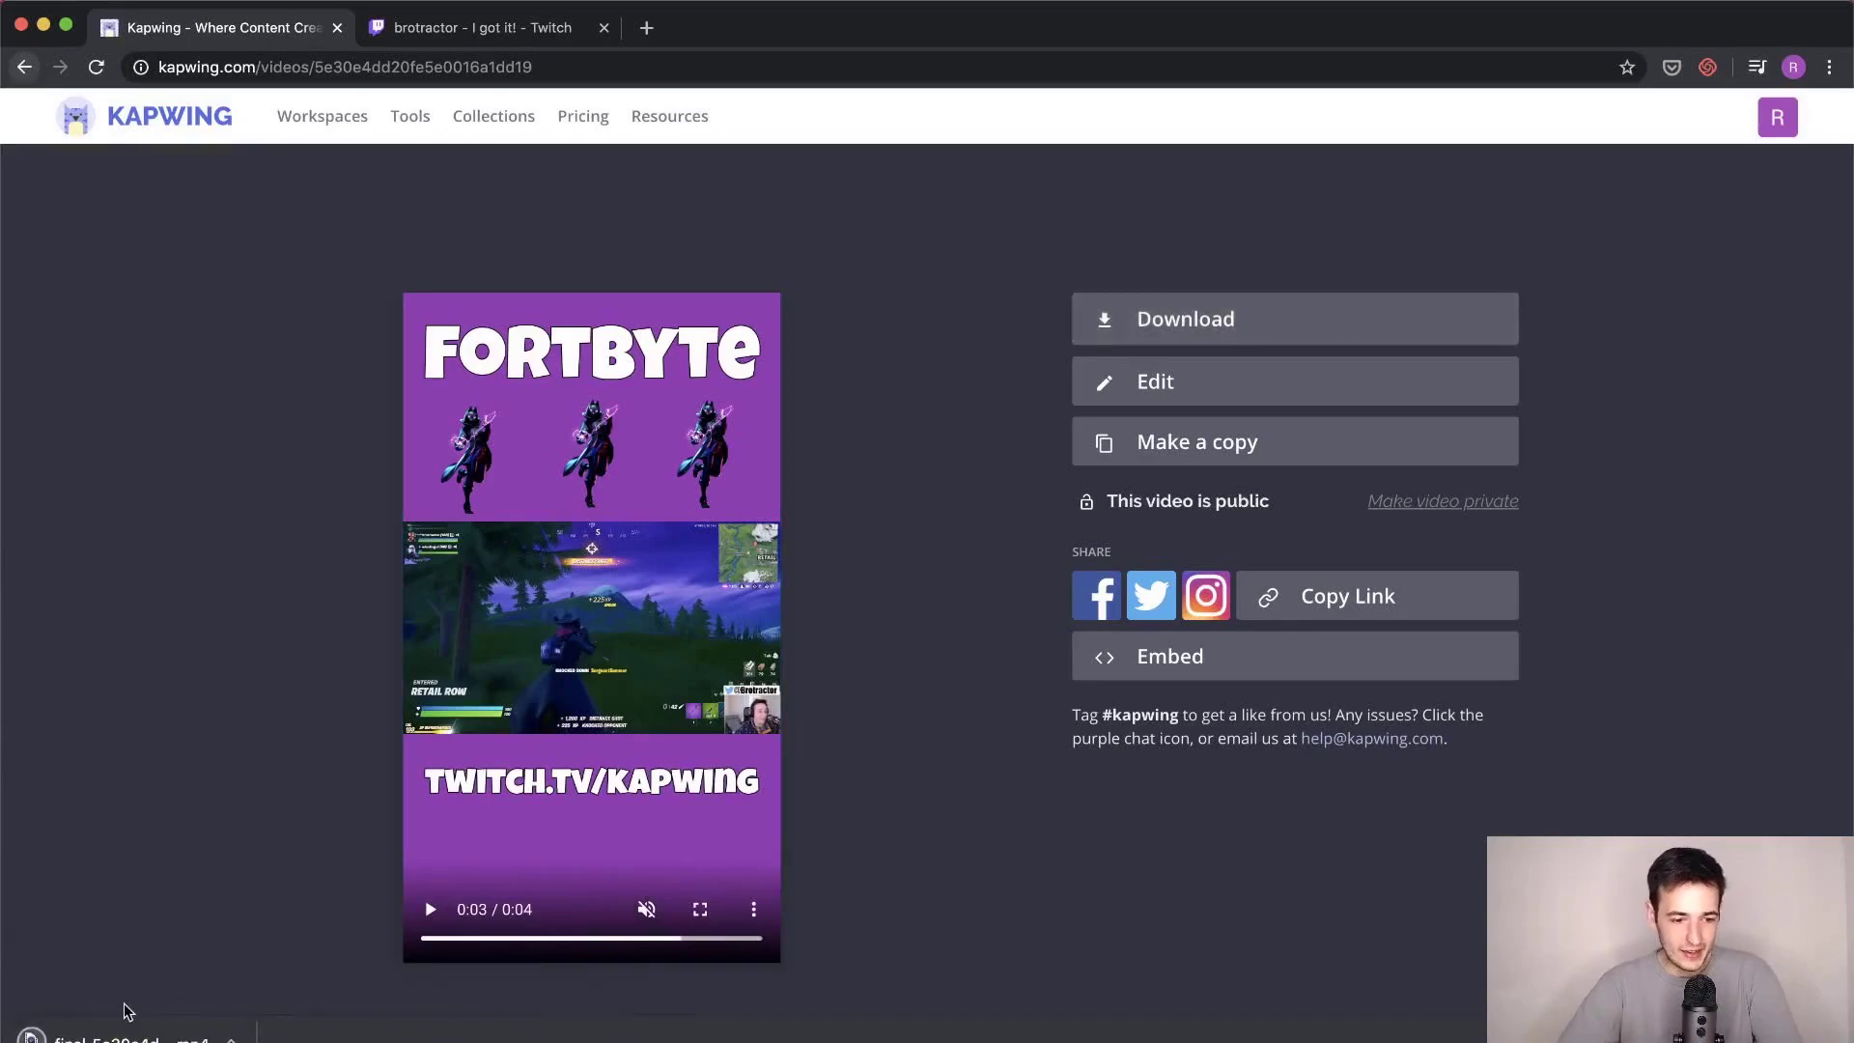